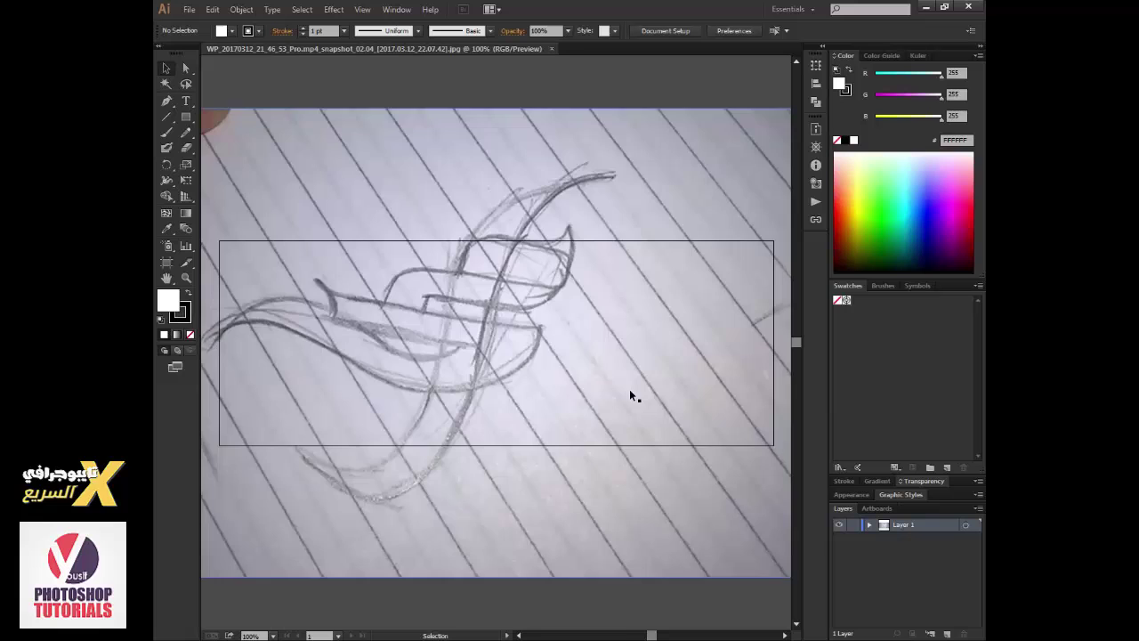
Step: Create a new 1280×720 document
alt+click(642, 392)
key(ctrl+n)
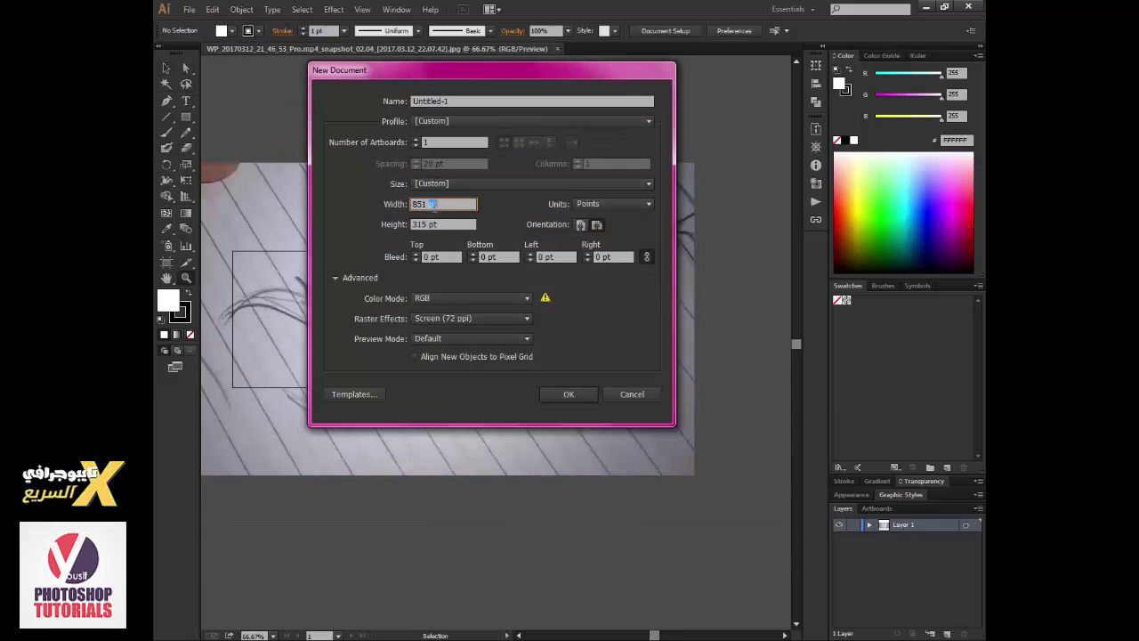
text(20)
key(Return)
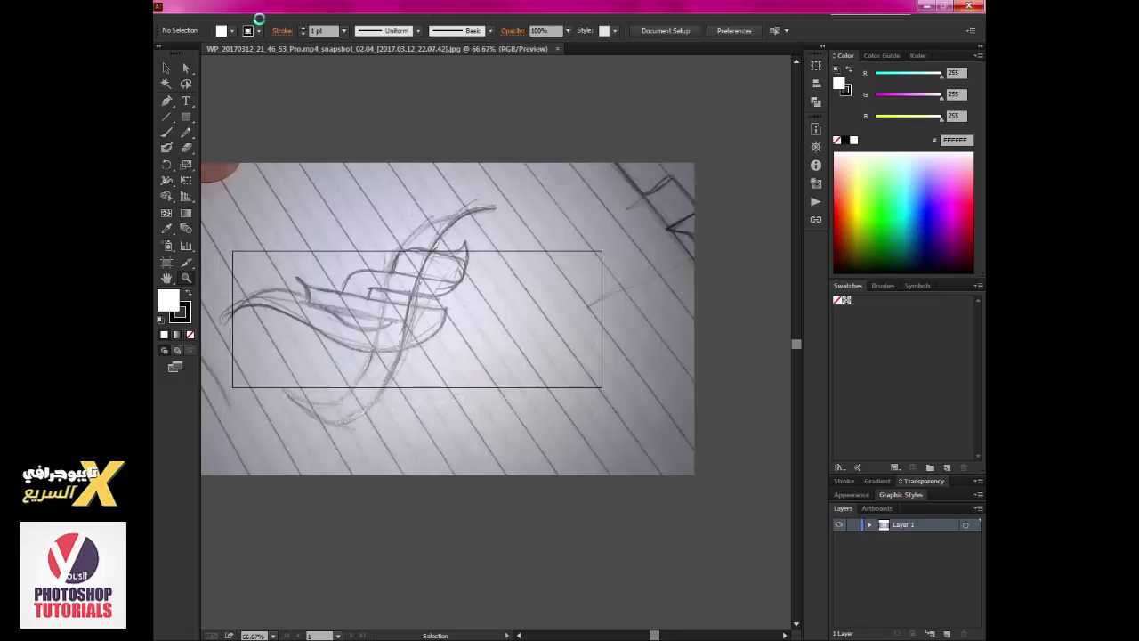
Step: Bring the calligraphy sketch photo onto the new artboard and view it at 100%
click(397, 49)
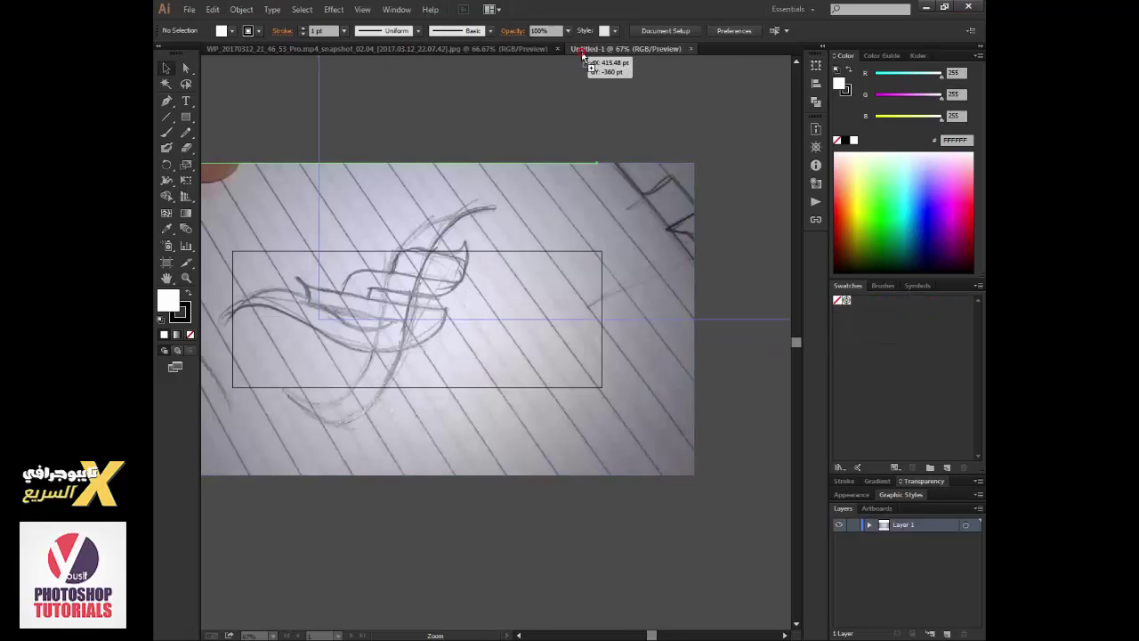
drag(371, 201, 372, 323)
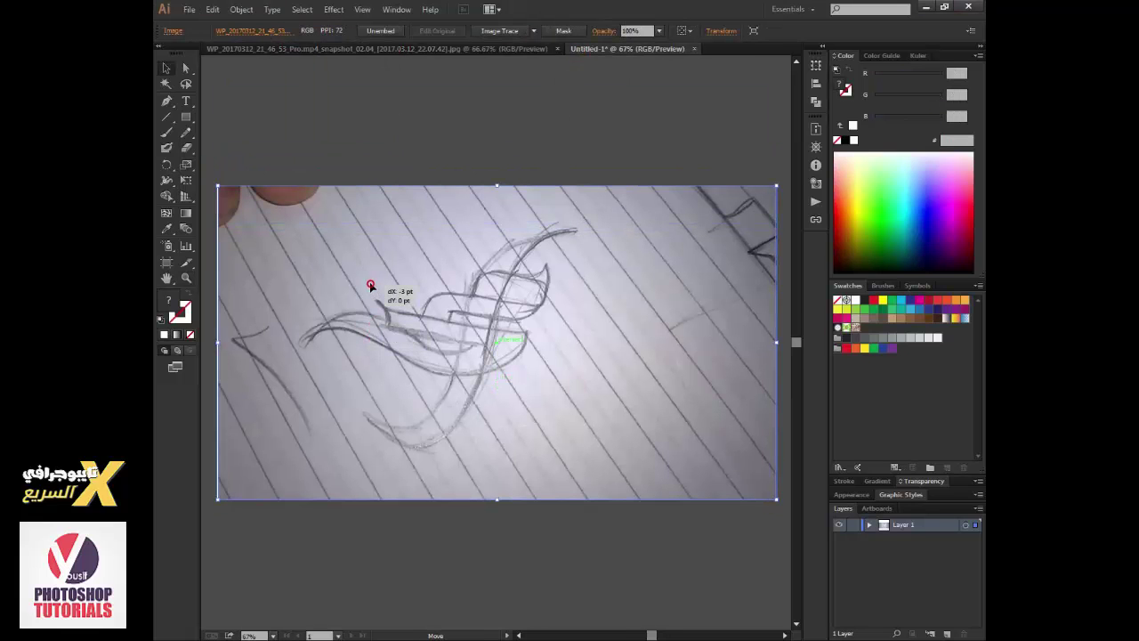
click(966, 614)
key(ctrl+1)
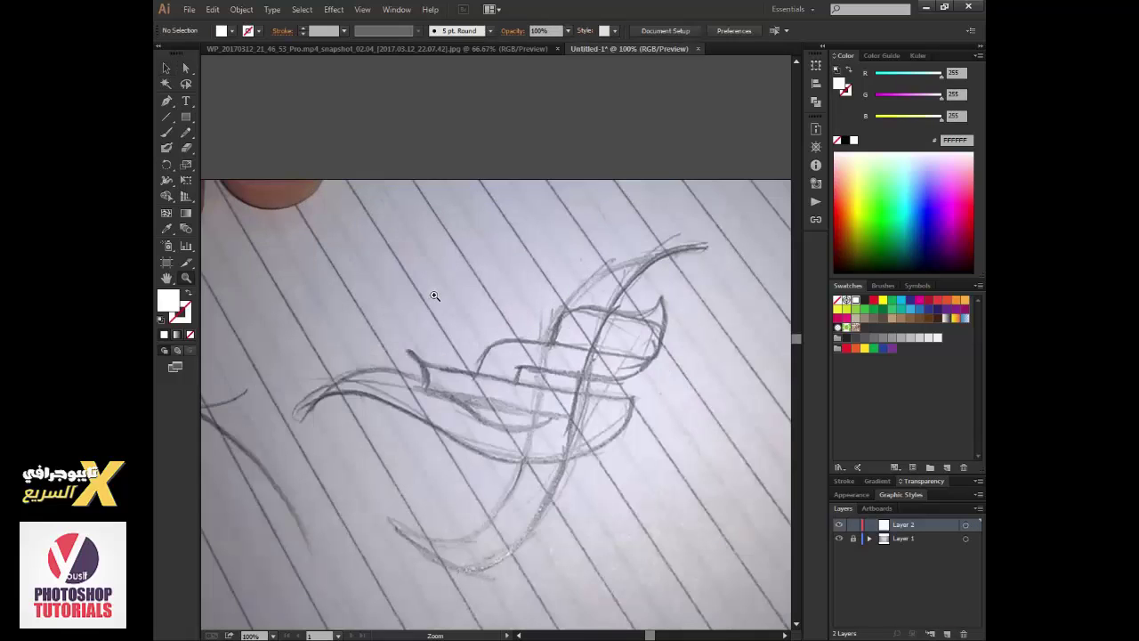
drag(523, 397, 547, 341)
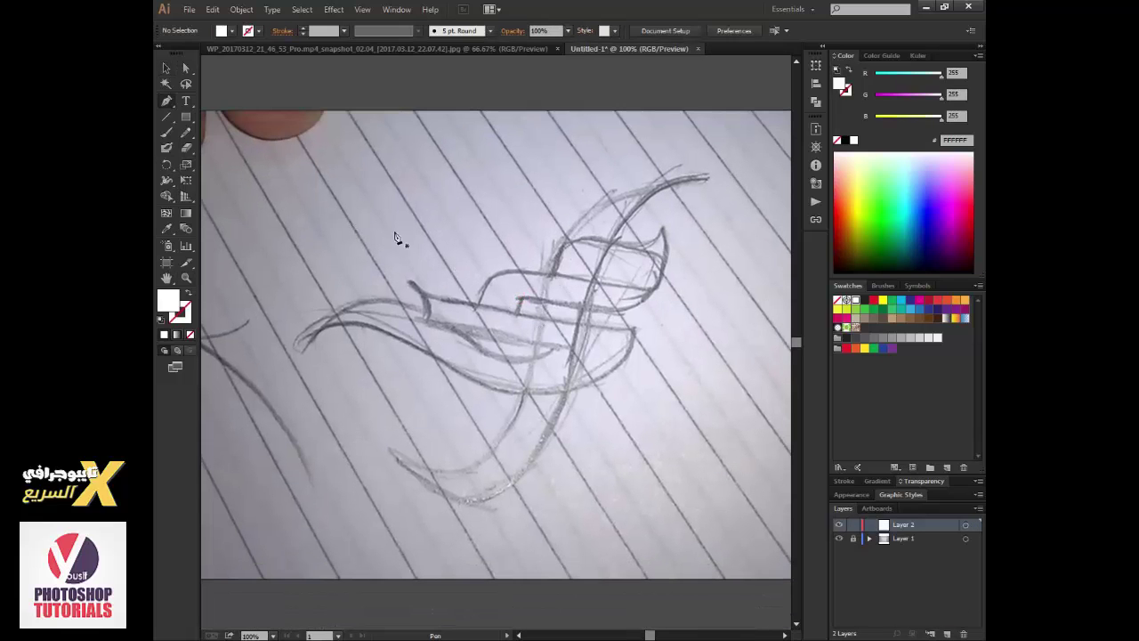
Step: Set a red fill and trace the sketch's top stroke and lower sweep with curved Pen points
double_click(168, 300)
click(524, 256)
click(706, 241)
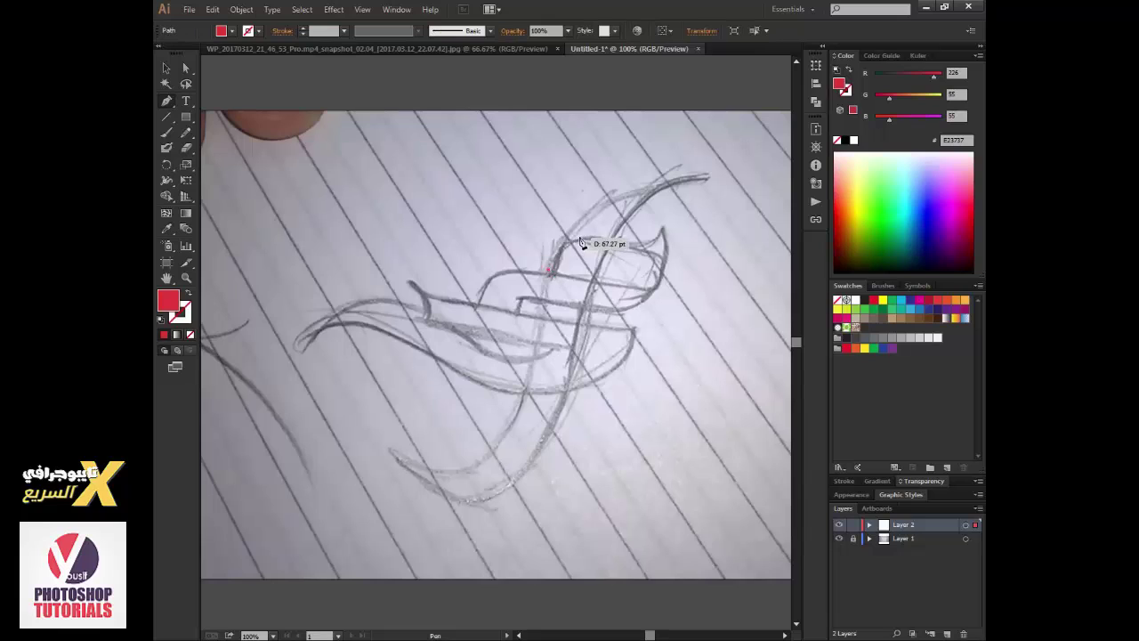
drag(605, 241, 657, 240)
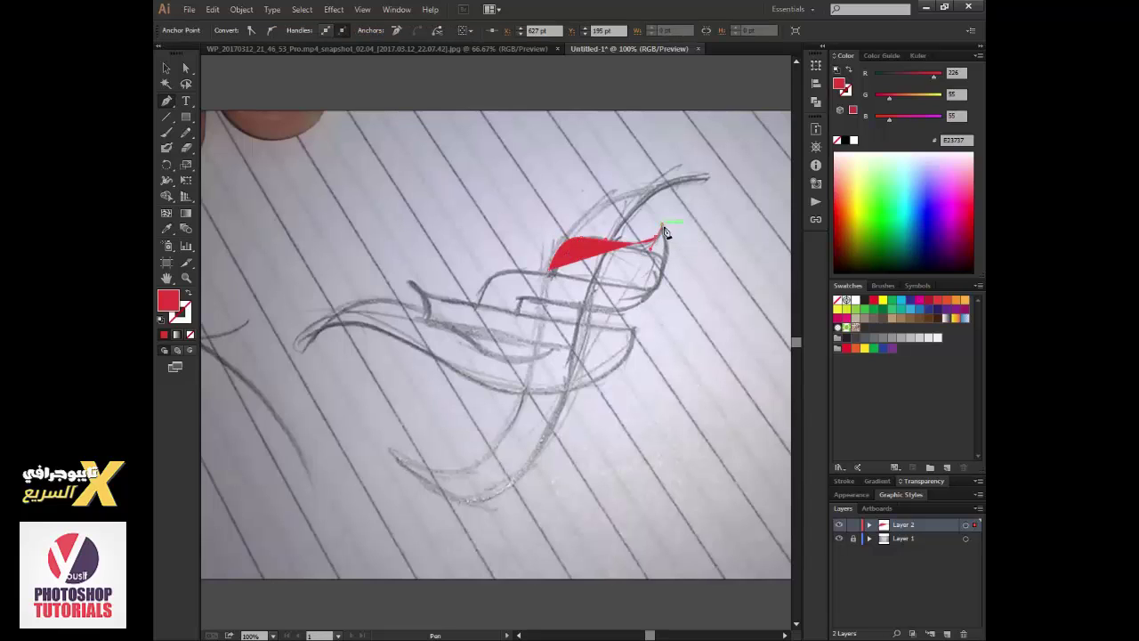
drag(627, 307, 589, 328)
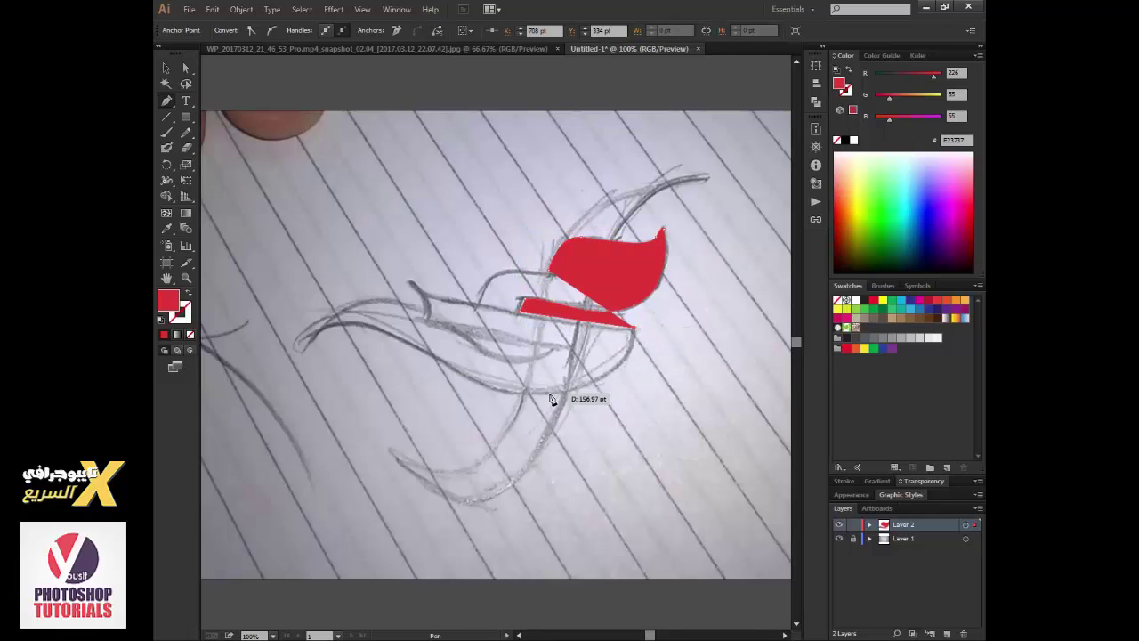
drag(589, 344, 409, 347)
drag(347, 326, 289, 326)
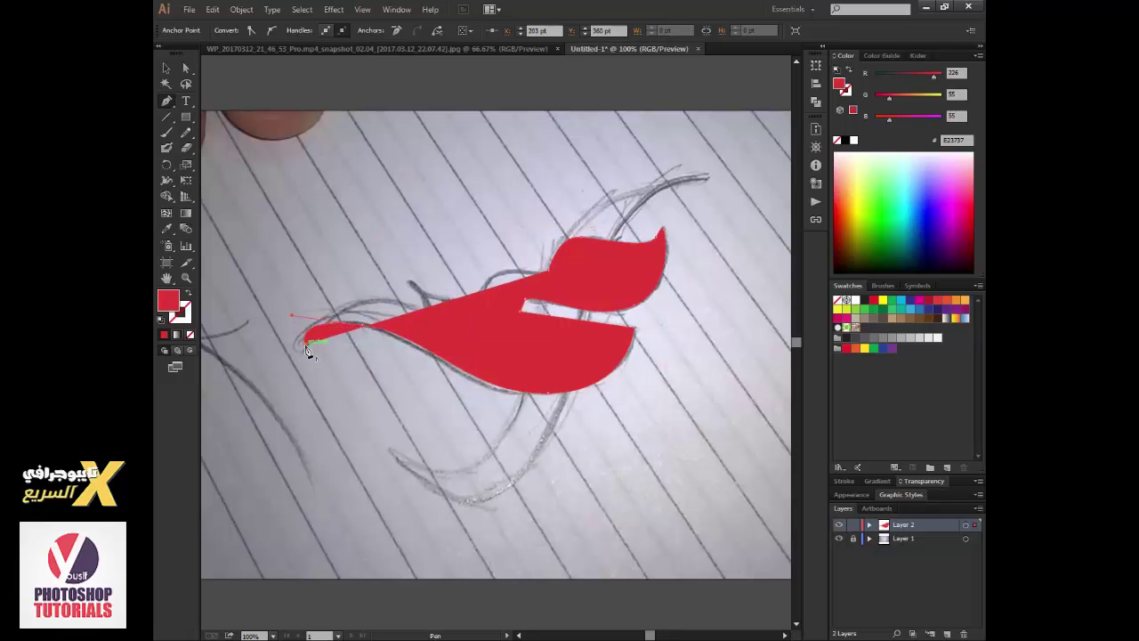
Step: Switch the fill to blue, curve the left edge, and set the shape's opacity to 20%
double_click(167, 300)
click(579, 314)
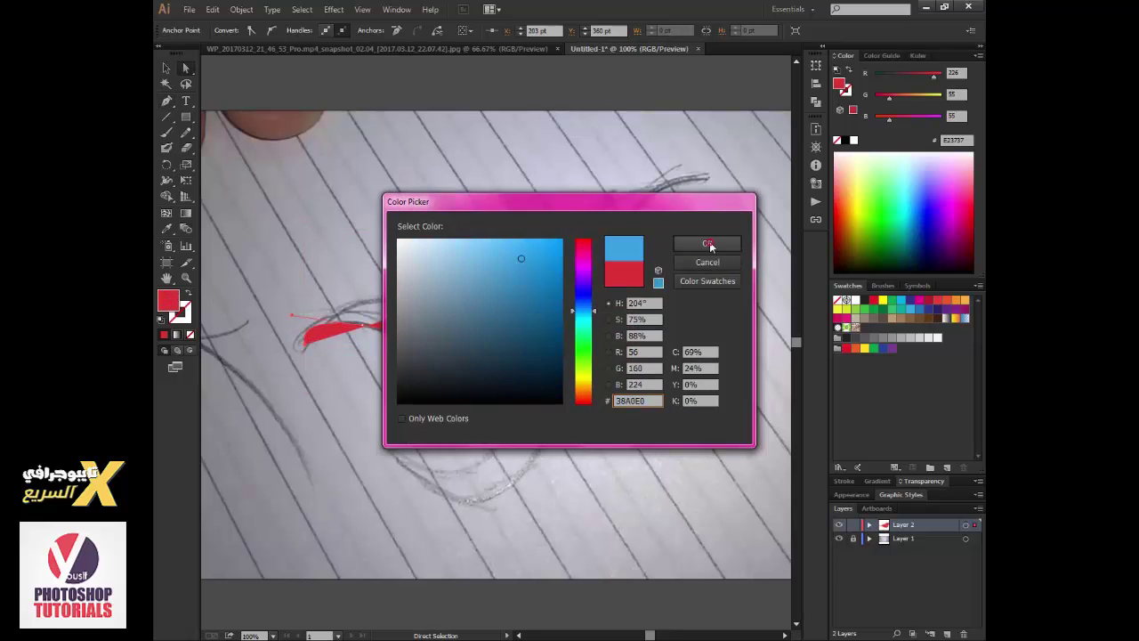
click(720, 241)
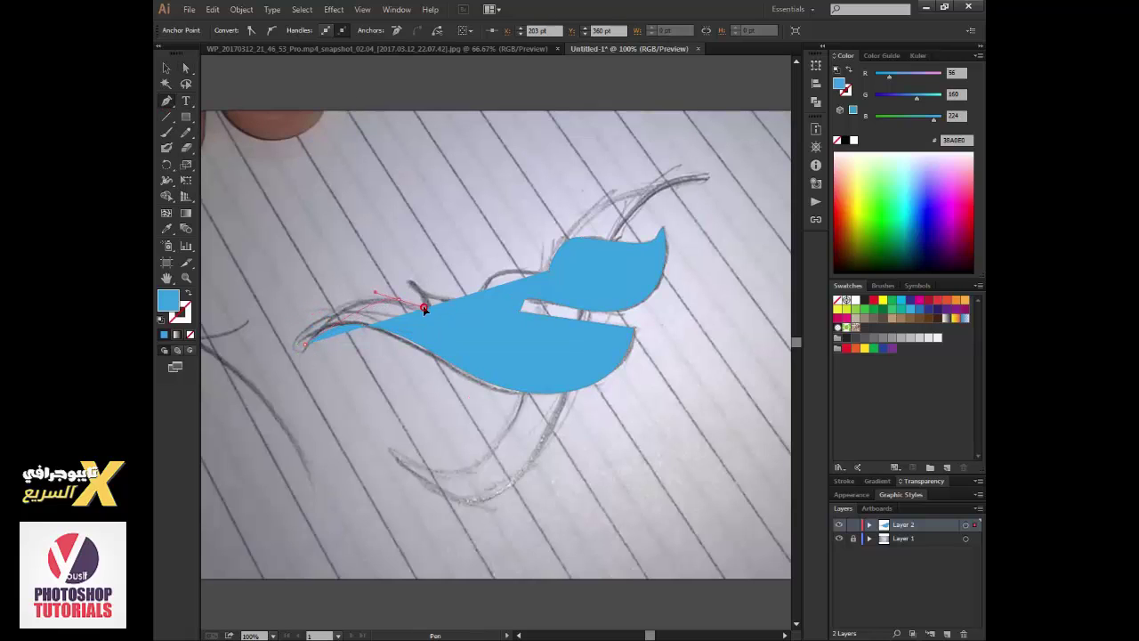
drag(424, 308, 457, 327)
click(924, 481)
click(969, 455)
click(956, 501)
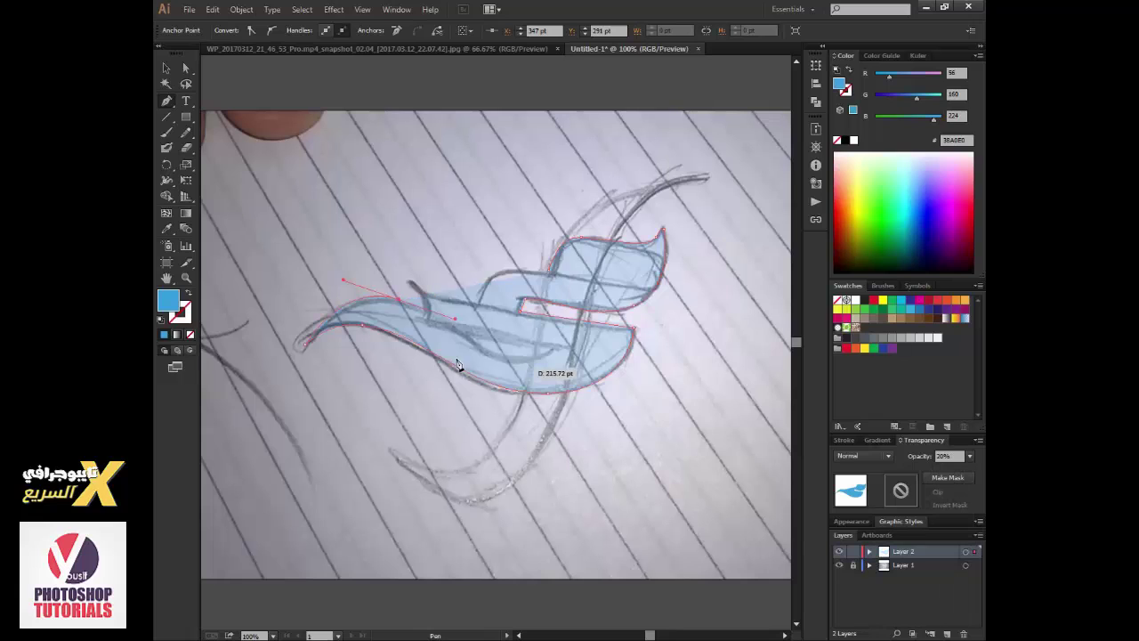
Step: Change the fill to pink and refine the middle, inner and notch edges to fit the sketch
double_click(167, 300)
click(583, 253)
click(519, 260)
click(723, 242)
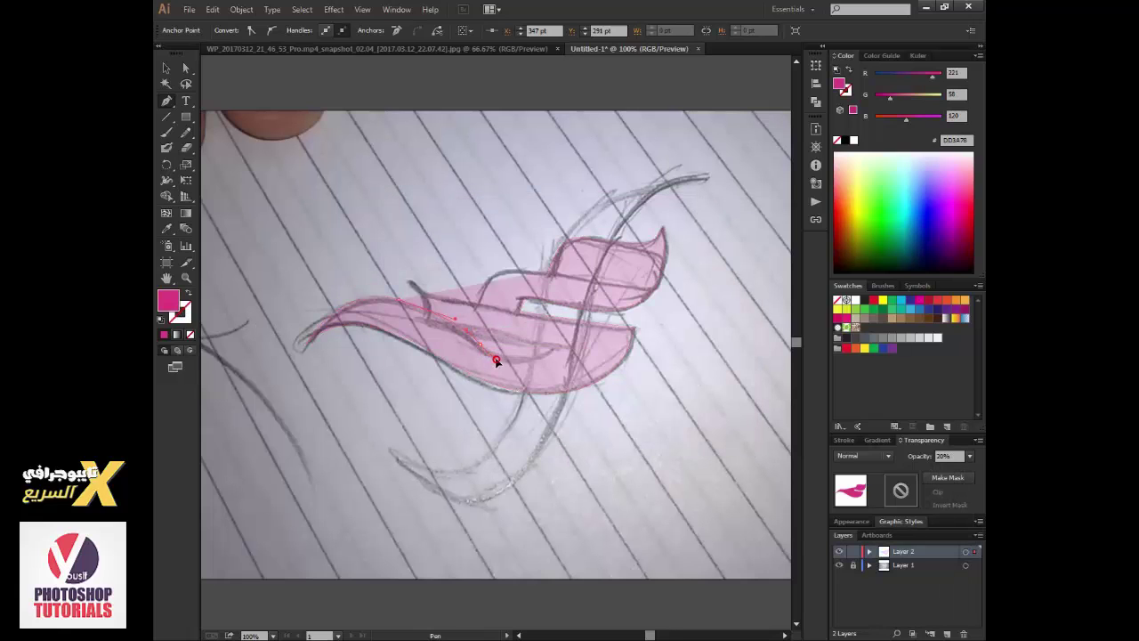
drag(538, 367, 558, 354)
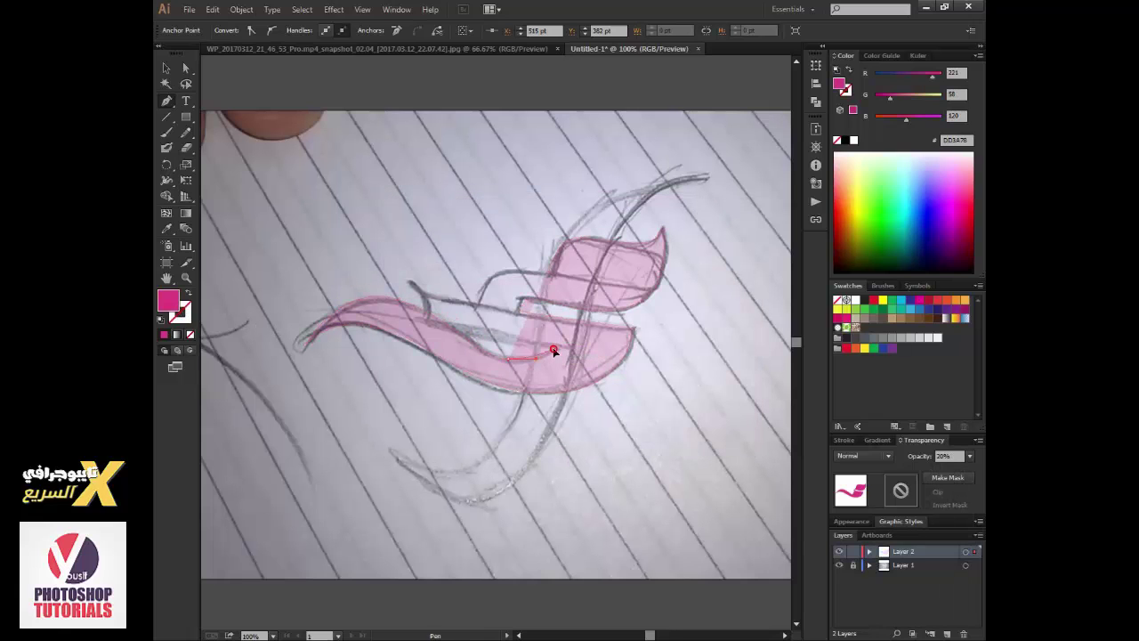
drag(450, 332, 429, 336)
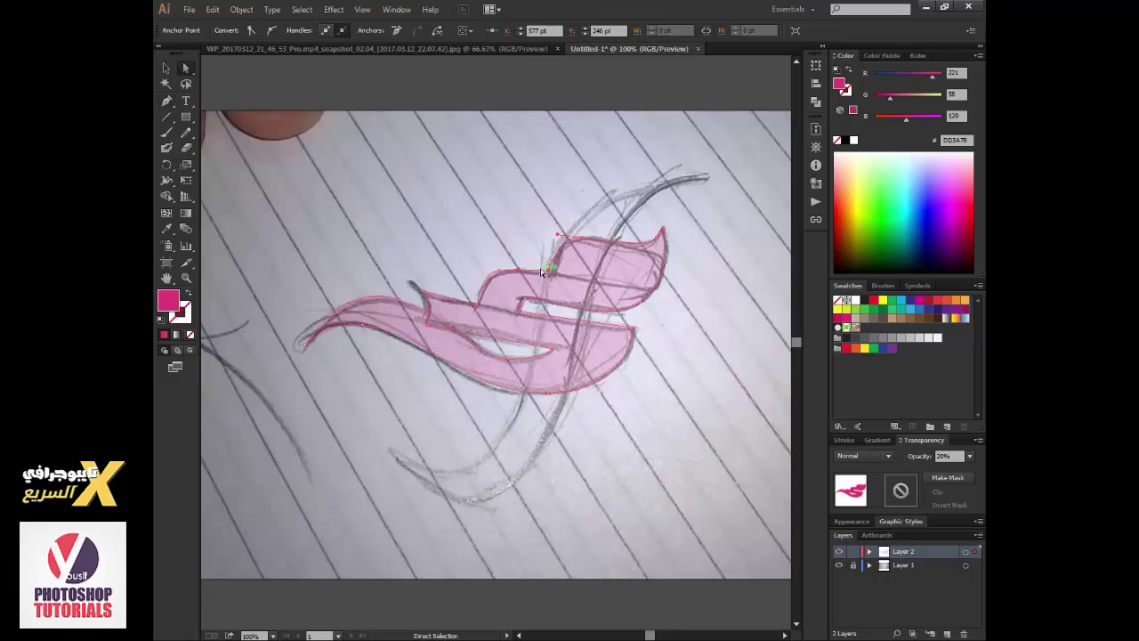
drag(548, 277, 548, 277)
Step: Restore the shape to 100% opacity and move its bottom anchor left and down
key(v)
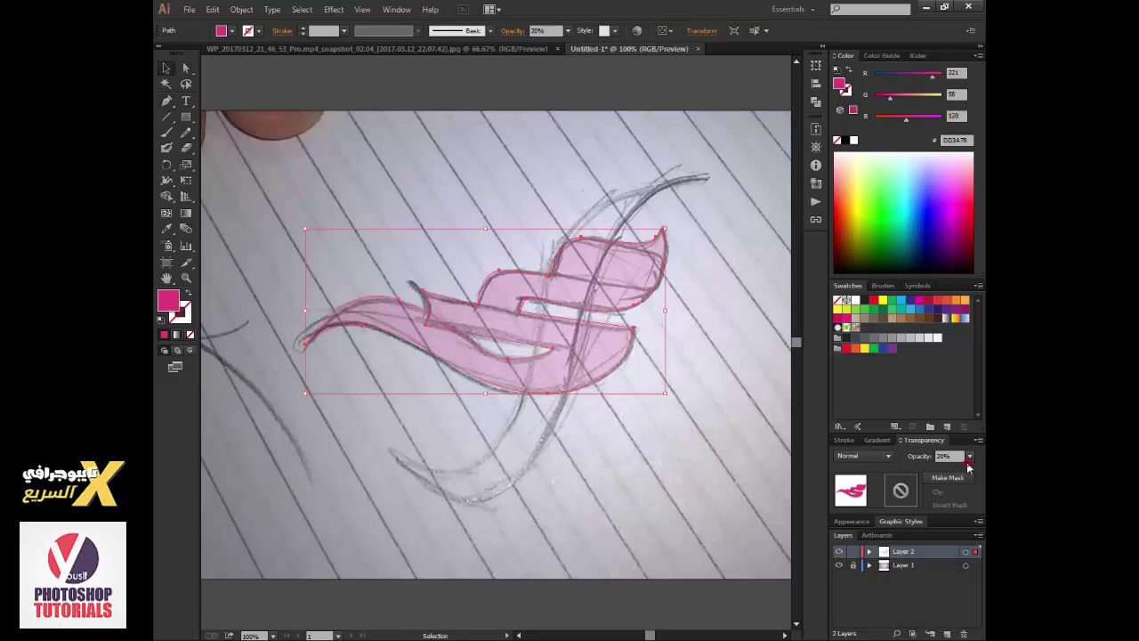
click(946, 612)
click(839, 565)
key(a)
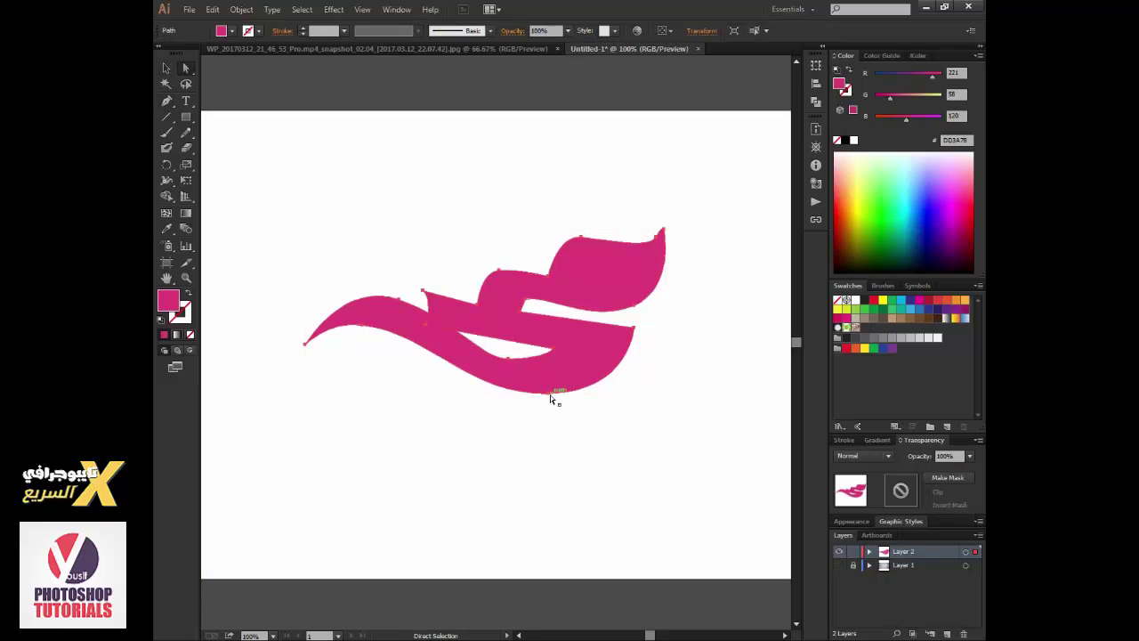
mouse_move(550, 396)
mouse_down()
mouse_move(535, 401)
mouse_move(509, 360)
mouse_move(520, 339)
mouse_up()
key(z)
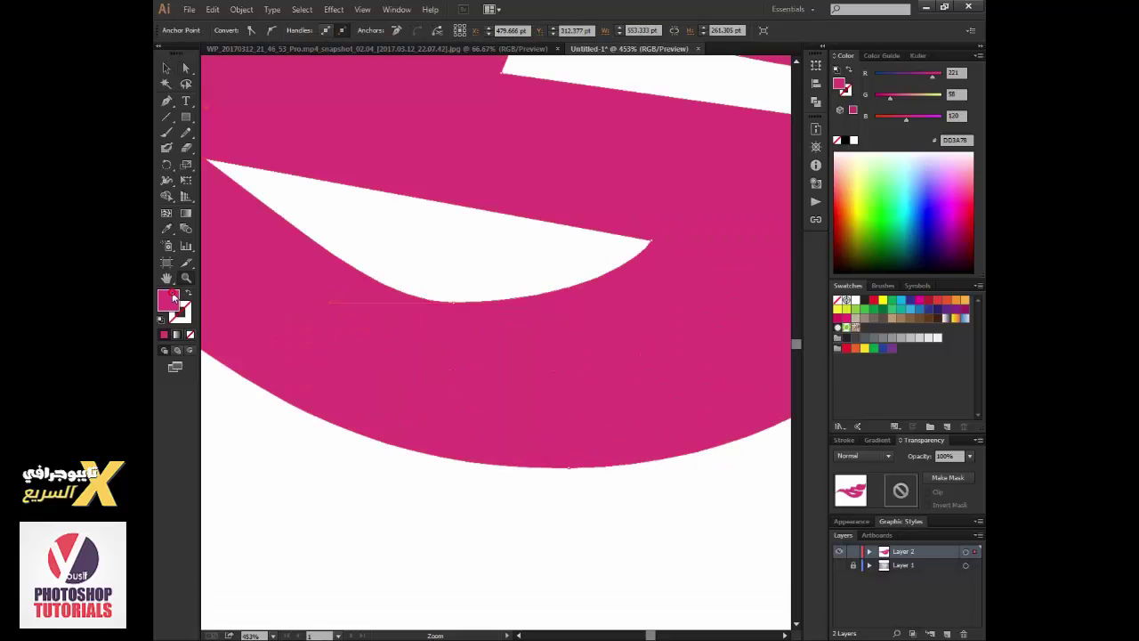
Step: Fill the shape grey C1C1C1 and shorten the inner curve's right direction handle
double_click(168, 299)
text(c1c1c1)
key(Return)
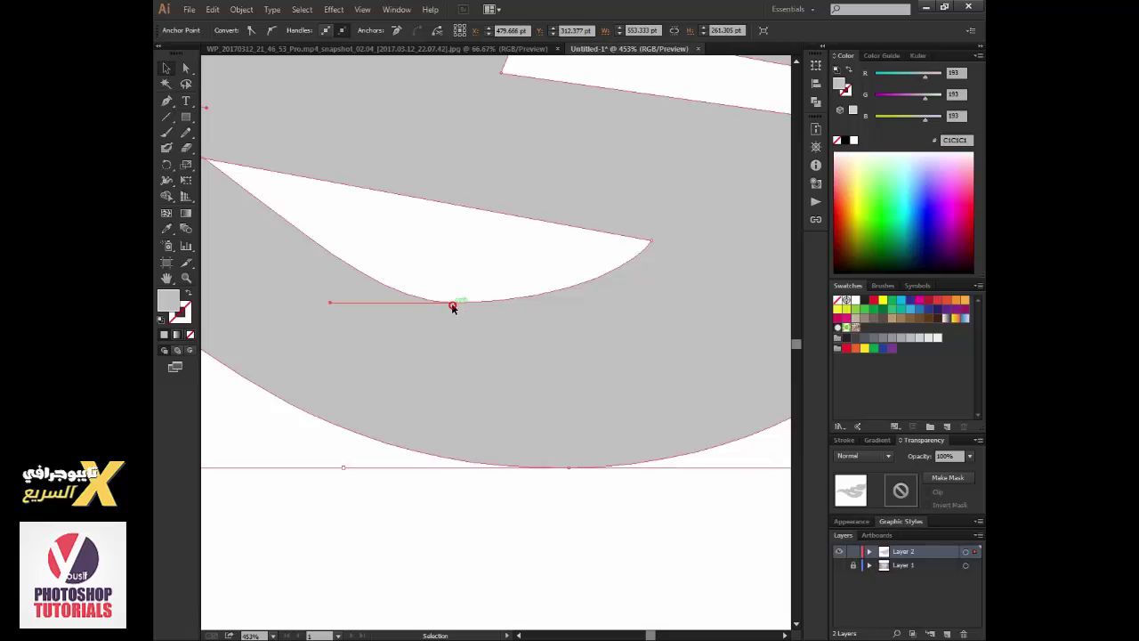
key(a)
click(452, 303)
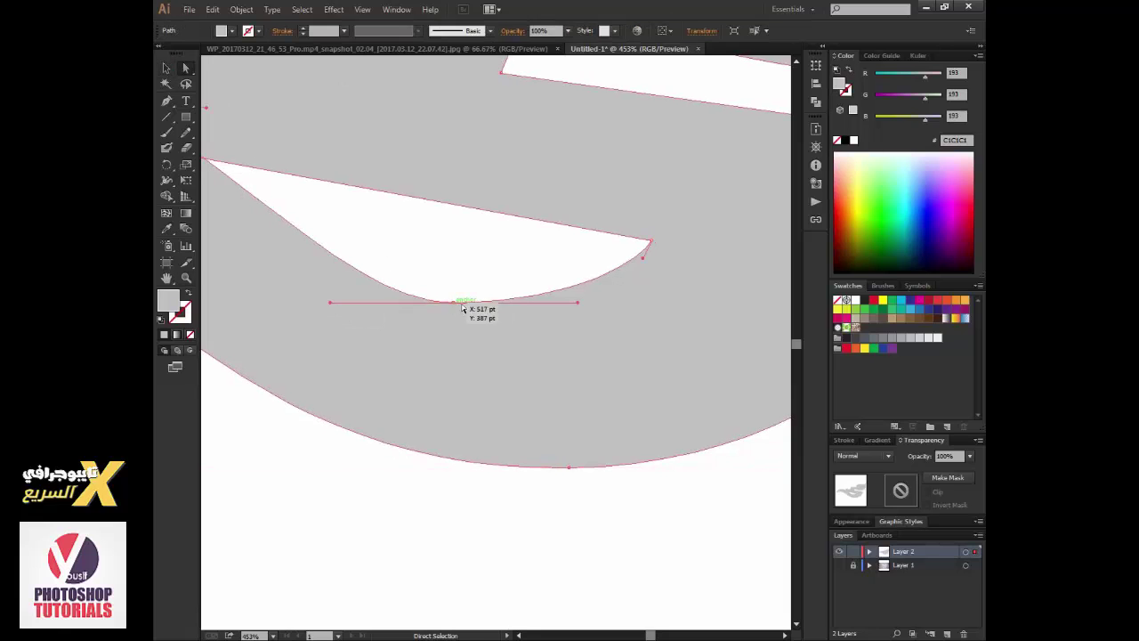
drag(579, 302, 535, 303)
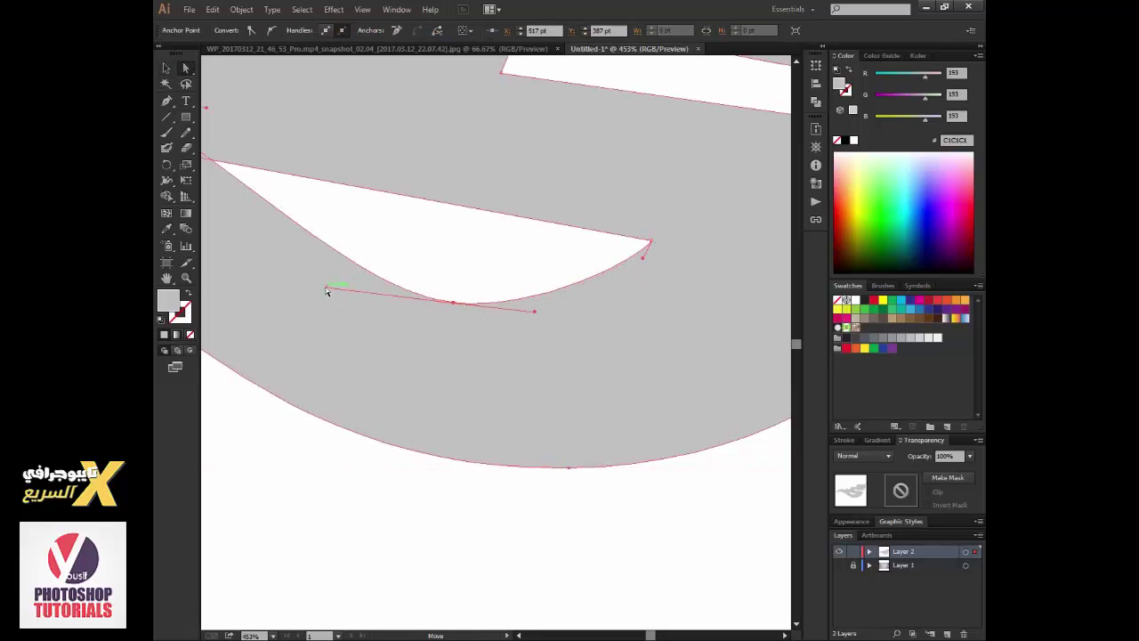
key(ctrl+minus)
key(ctrl+minus)
key(ctrl+minus)
Step: Nudge the top anchor of the middle bump slightly right
key(v)
click(633, 450)
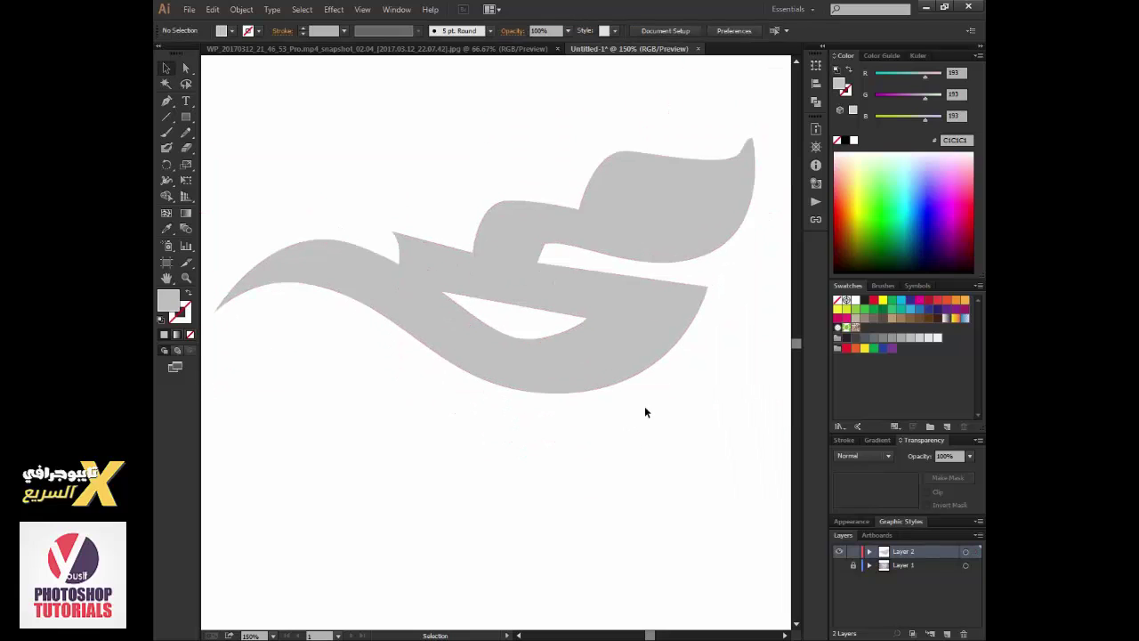
click(697, 235)
key(a)
click(505, 203)
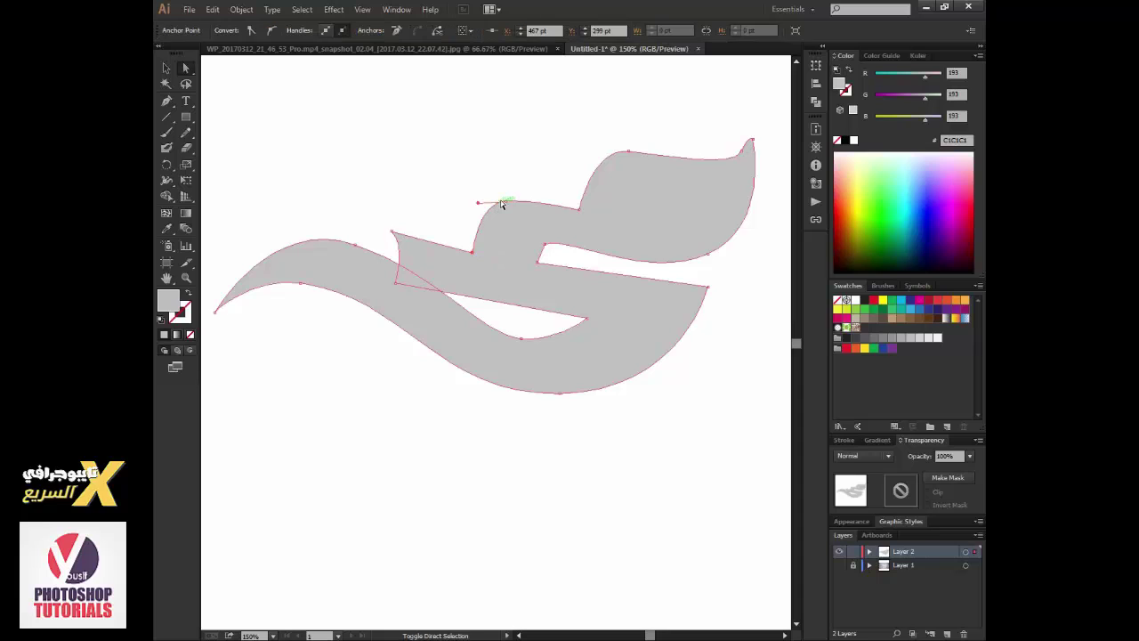
drag(502, 204, 519, 204)
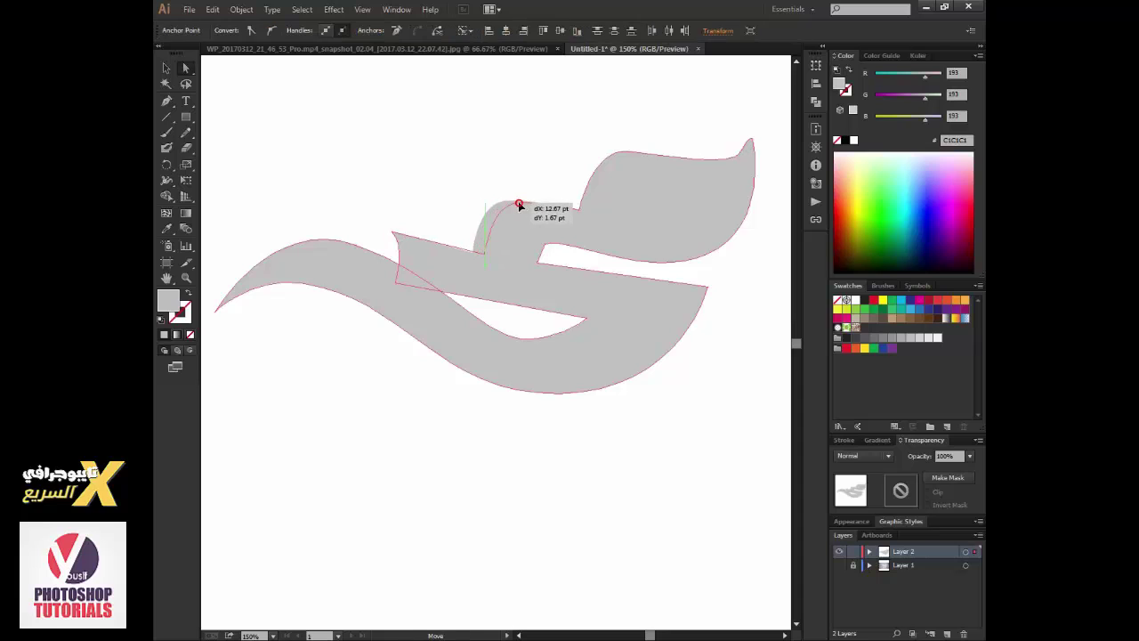
click(544, 245)
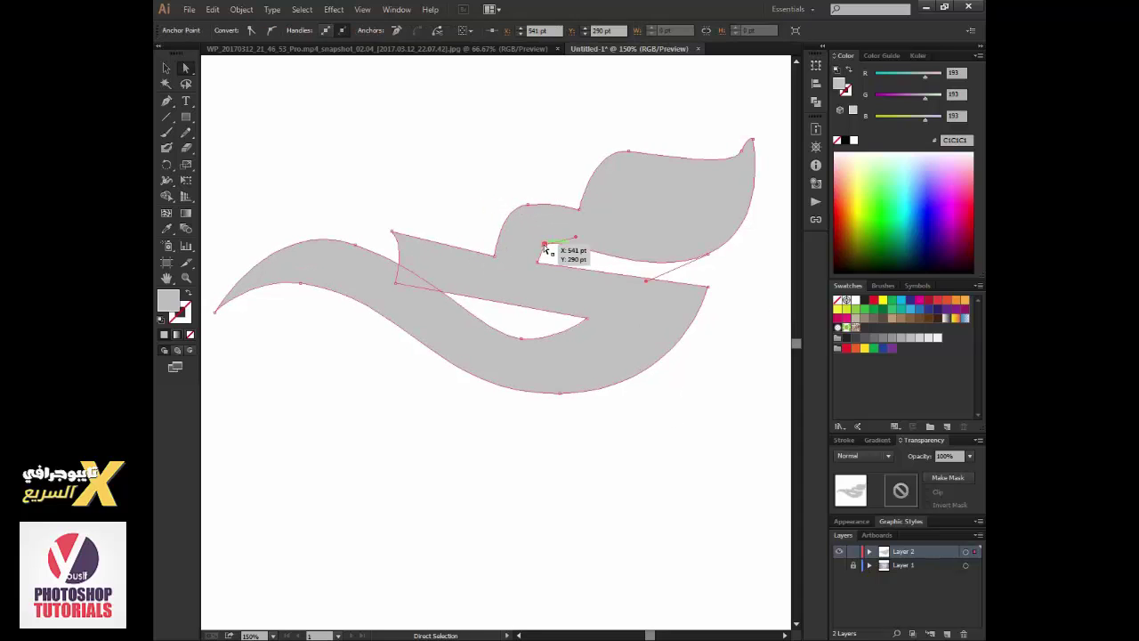
click(689, 405)
Step: Hide the reference sketch layer and view the grey shape at 100%
key(v)
key(ctrl+minus)
key(ctrl+minus)
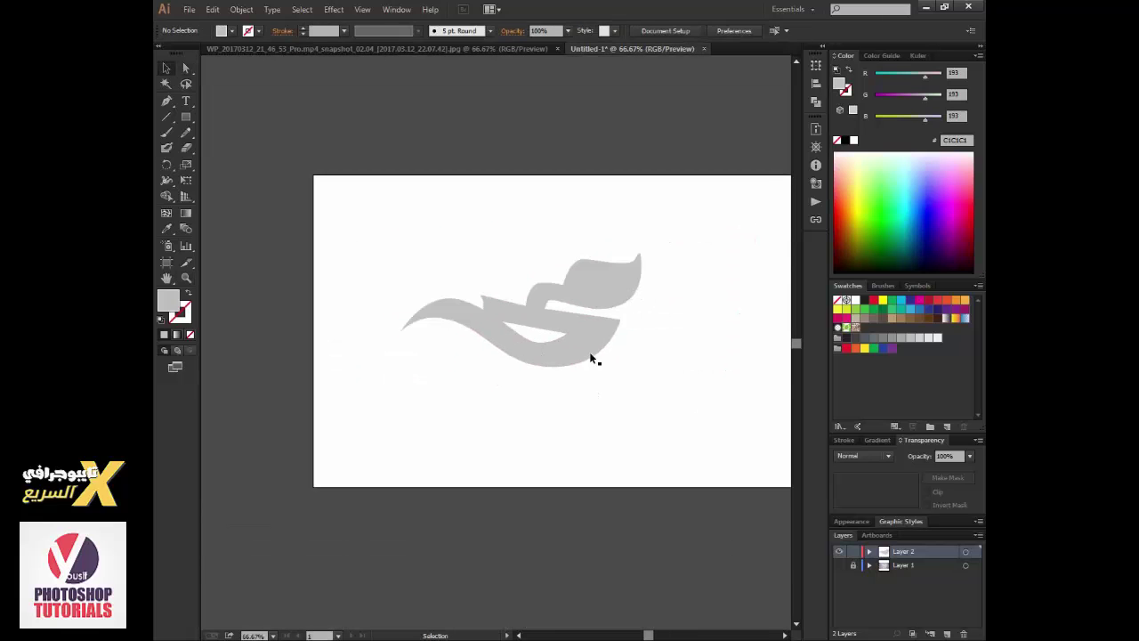
click(590, 352)
click(838, 565)
key(ctrl+1)
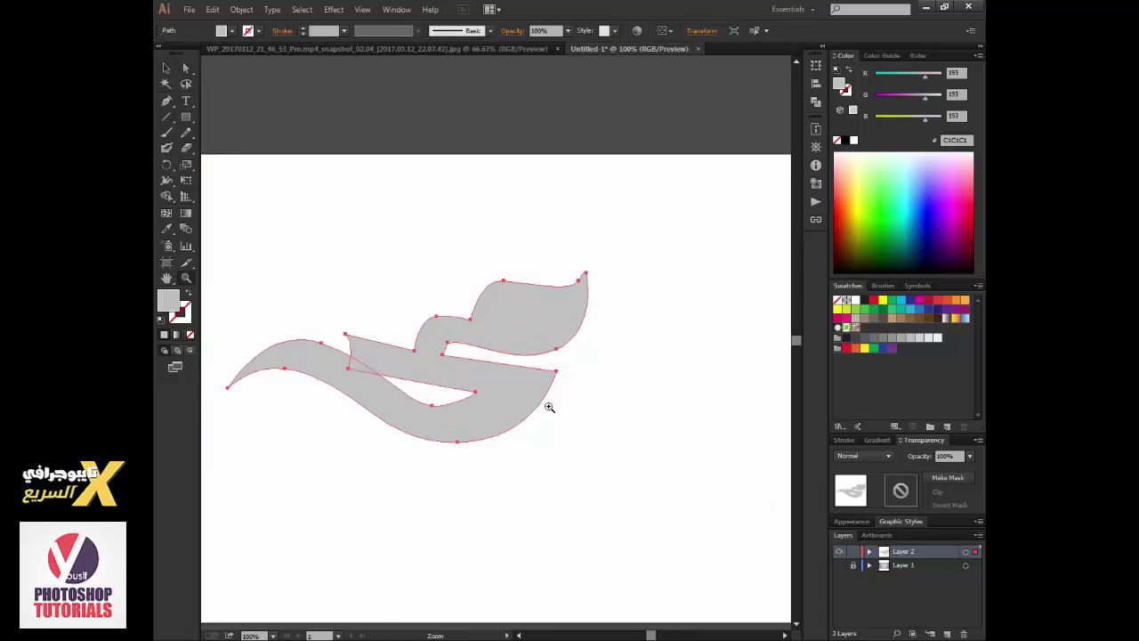
Step: Create a new Calligraphic brush with 90° angle, 9% roundness and size 9
drag(534, 436, 520, 396)
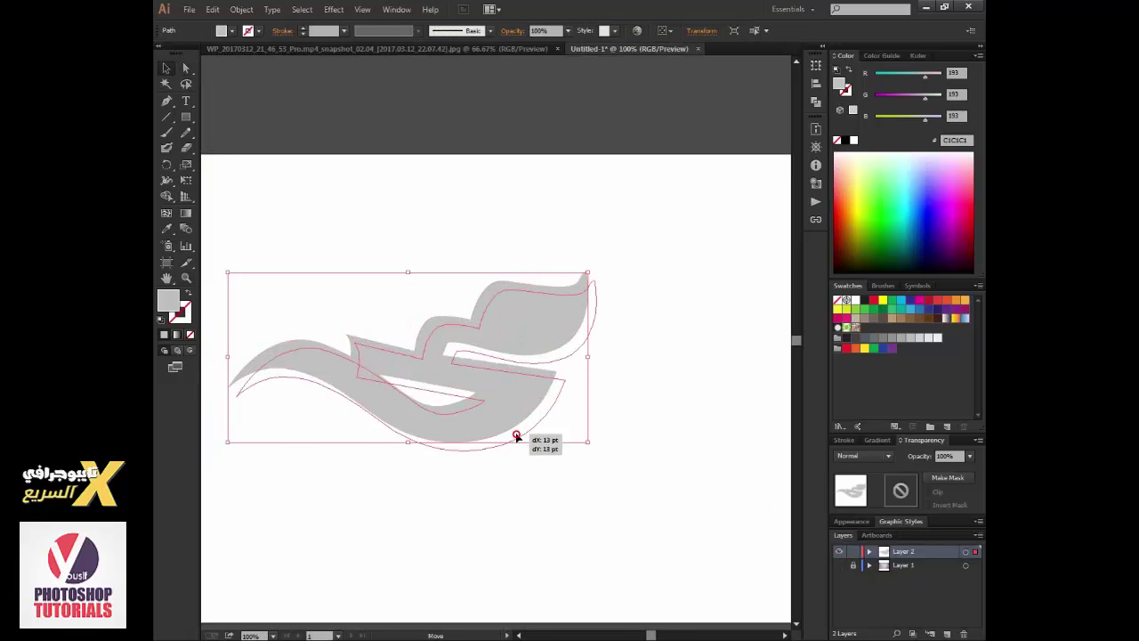
click(461, 32)
click(457, 132)
click(556, 418)
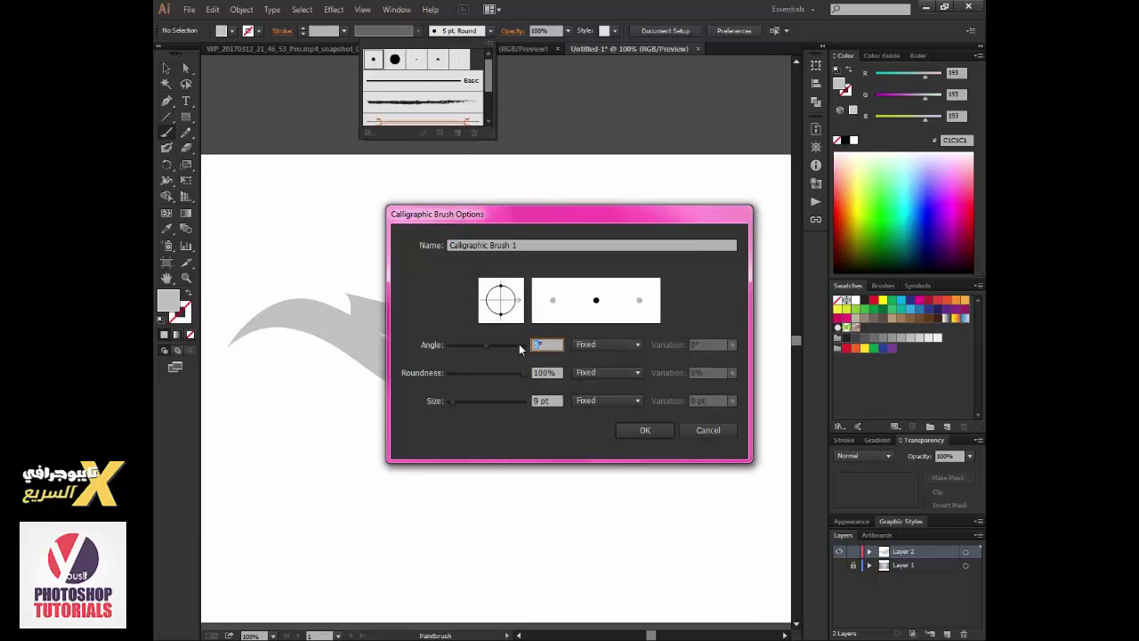
text(90)
key(Tab)
text(9)
key(Tab)
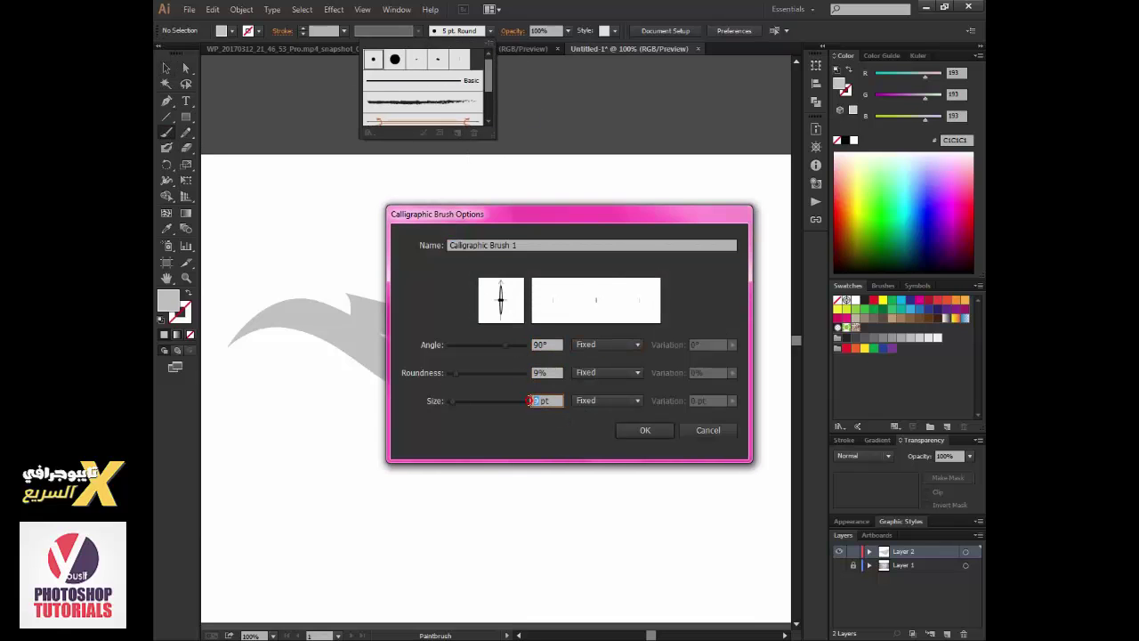
text(9)
key(Return)
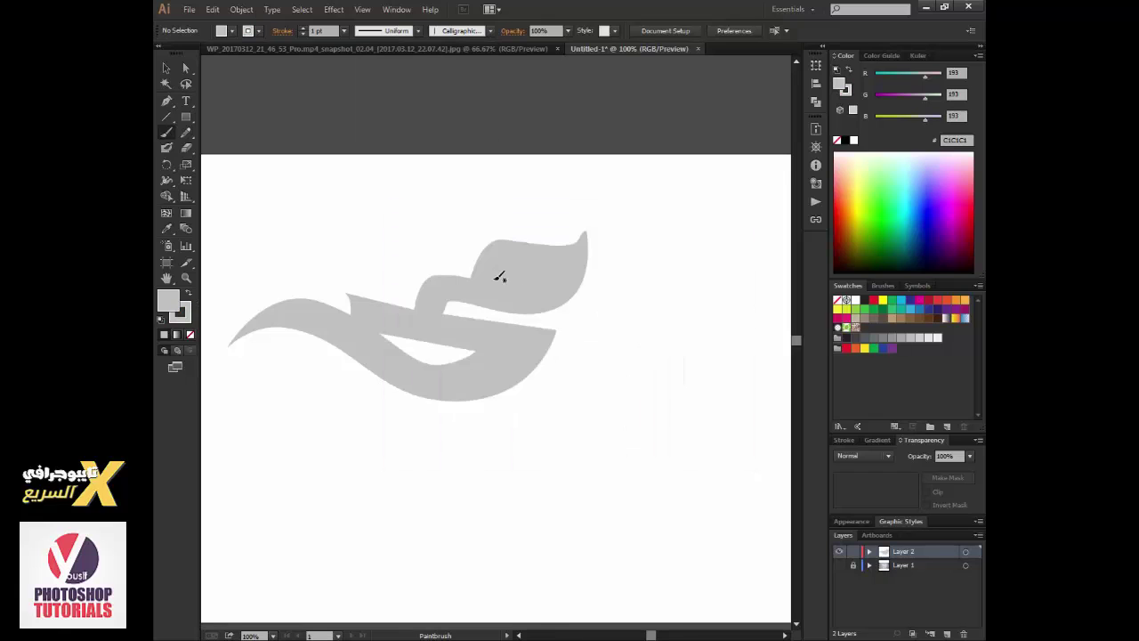
Step: Paint a curved calligraphic brush stroke around the letter shape
drag(486, 212, 623, 370)
key(ctrl+z)
click(490, 31)
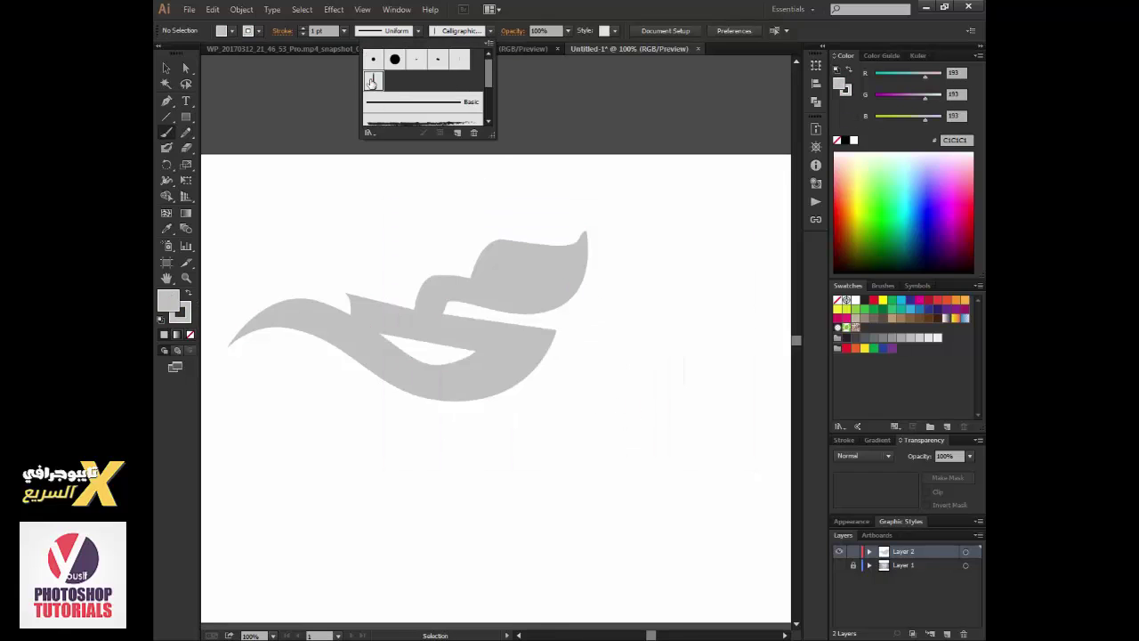
double_click(373, 80)
key(Return)
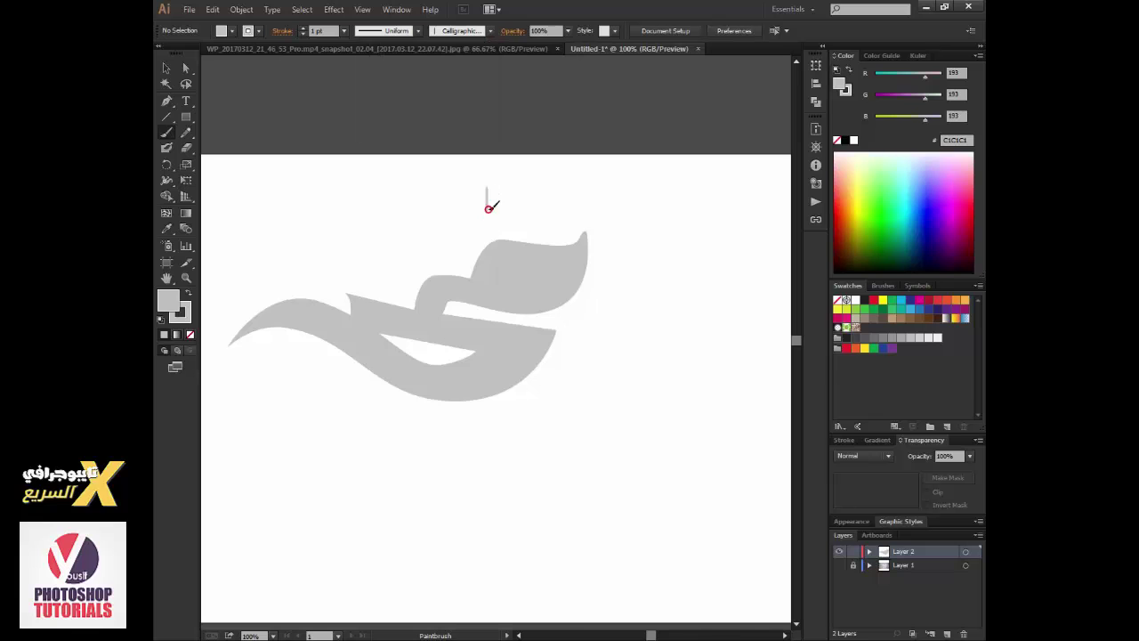
Step: Rotate, enlarge and reposition the grey letter shape
ctrl+click(514, 382)
key(s)
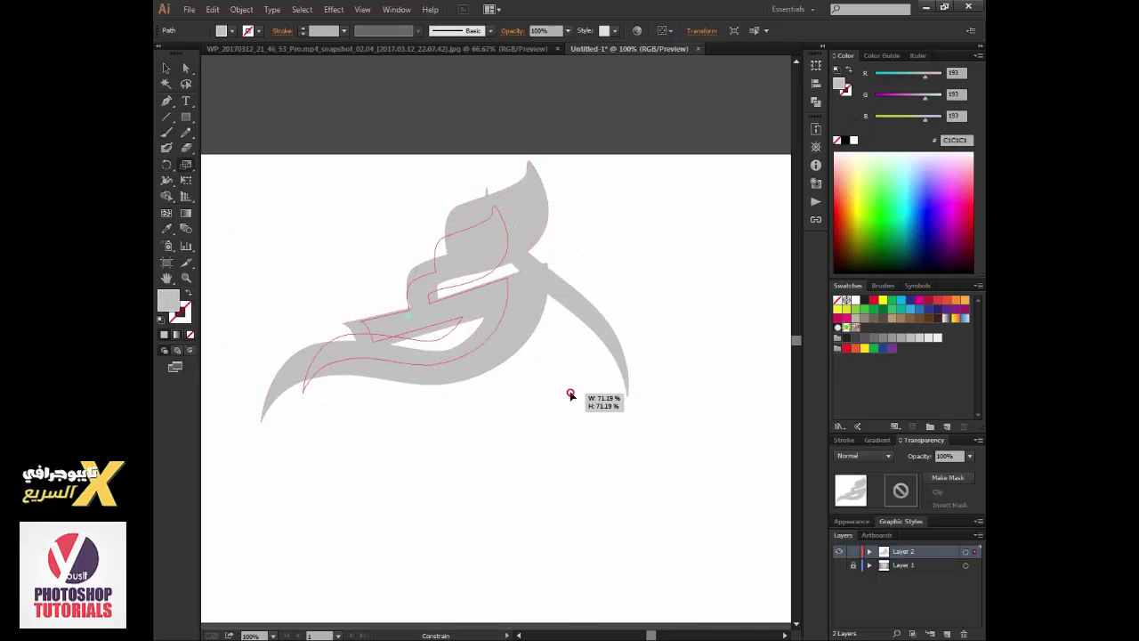
drag(572, 395, 574, 410)
key(v)
drag(470, 348, 546, 361)
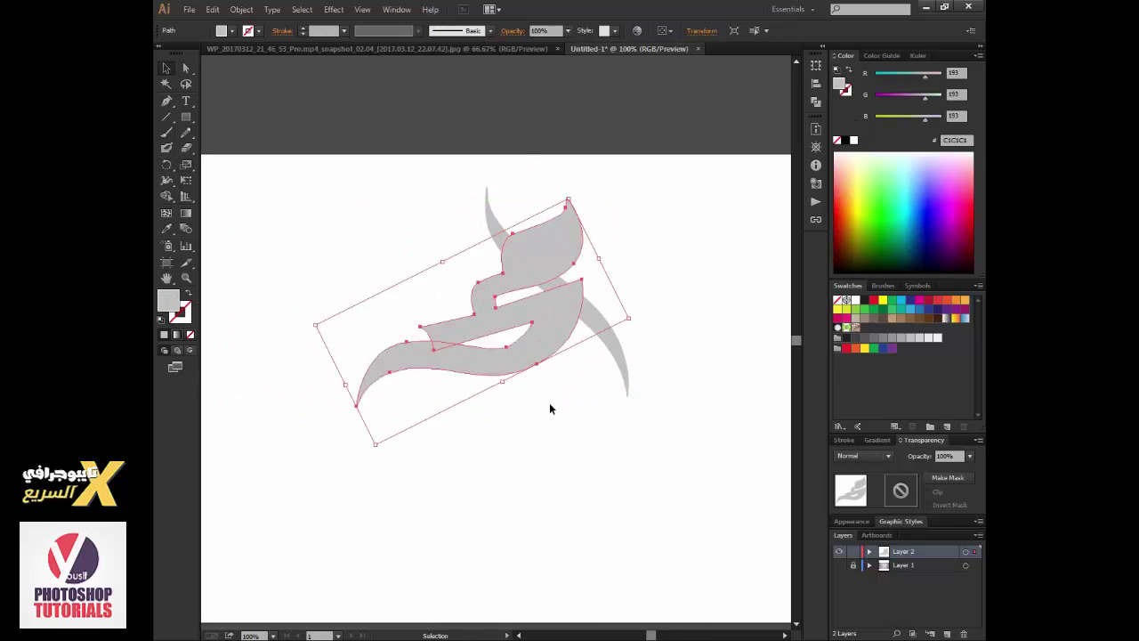
click(549, 406)
click(619, 359)
Step: Enlarge the calligraphic brush to 40 pt and expand the stroke into a filled shape
click(449, 31)
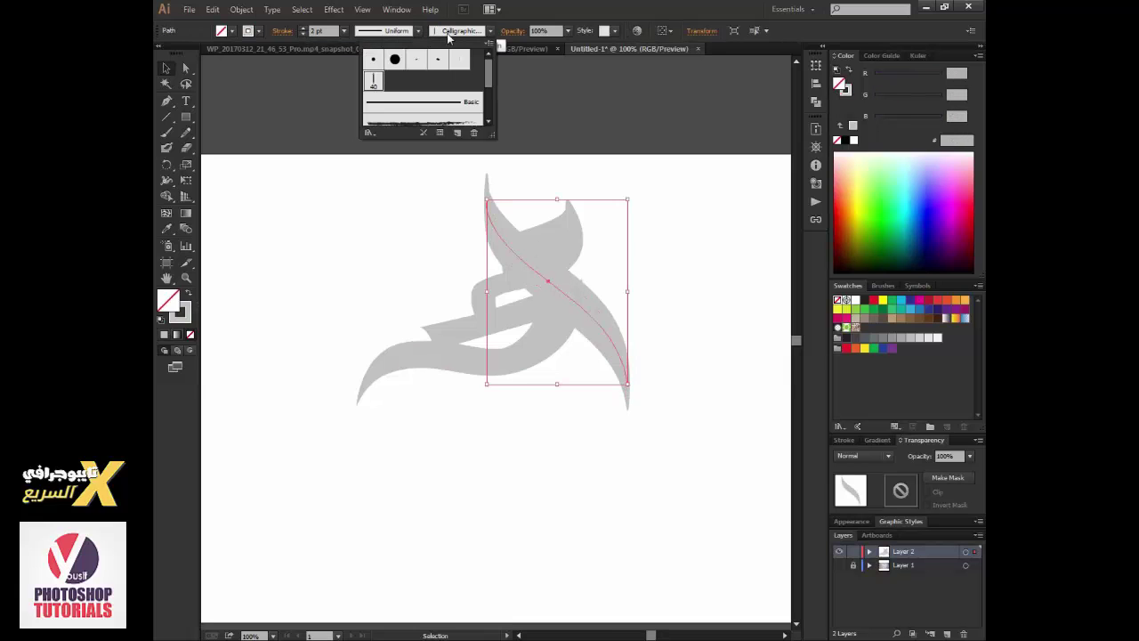
double_click(373, 80)
key(Return)
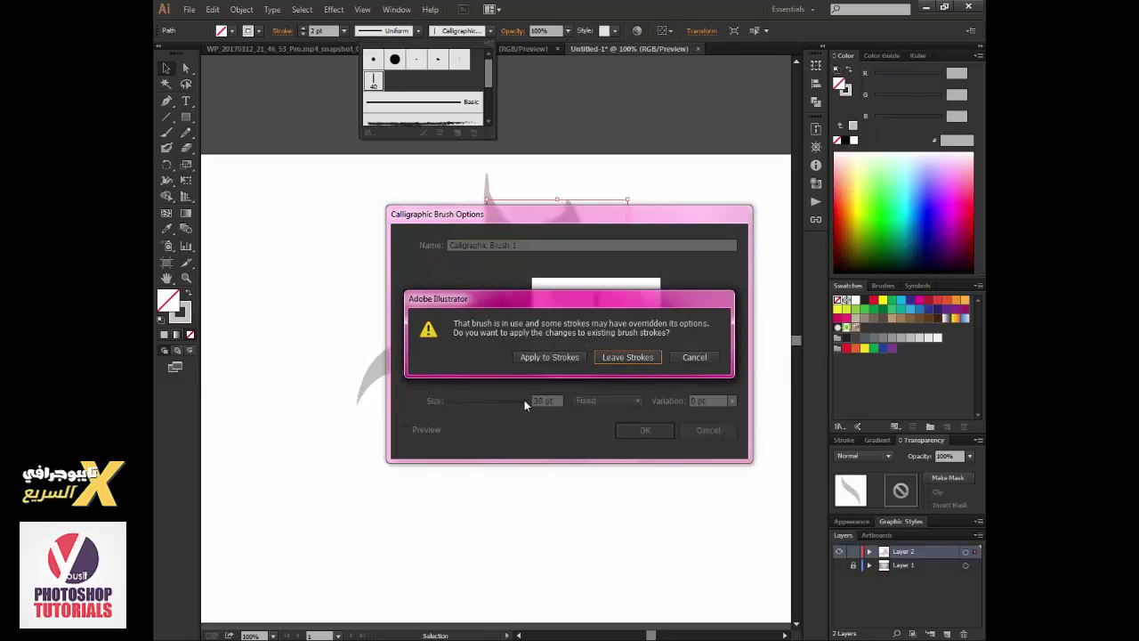
key(Return)
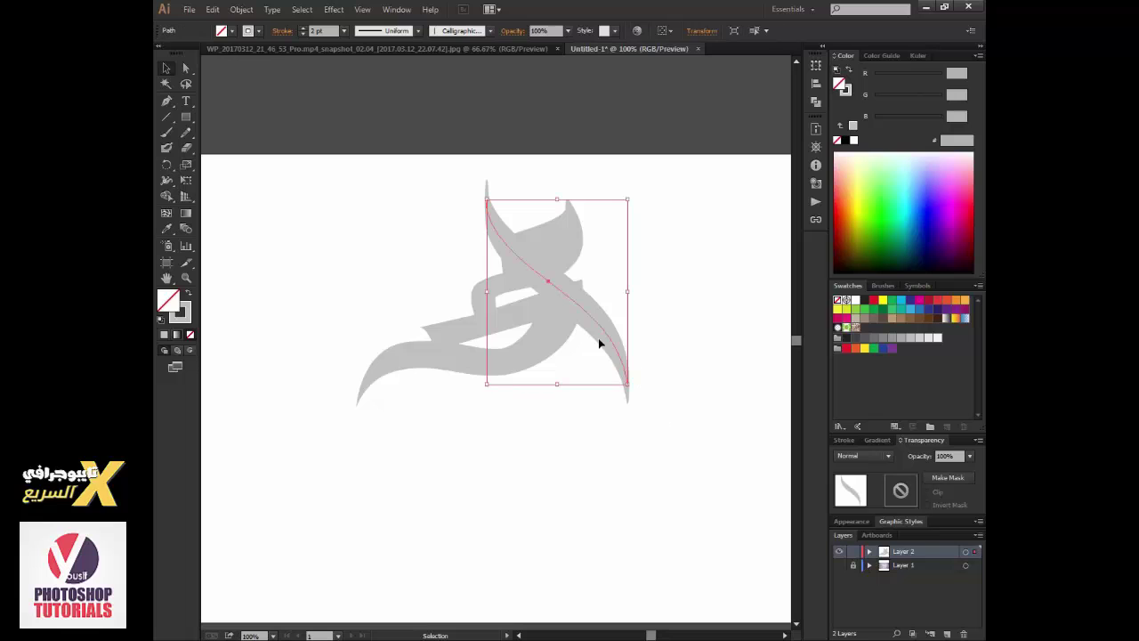
click(241, 8)
click(285, 163)
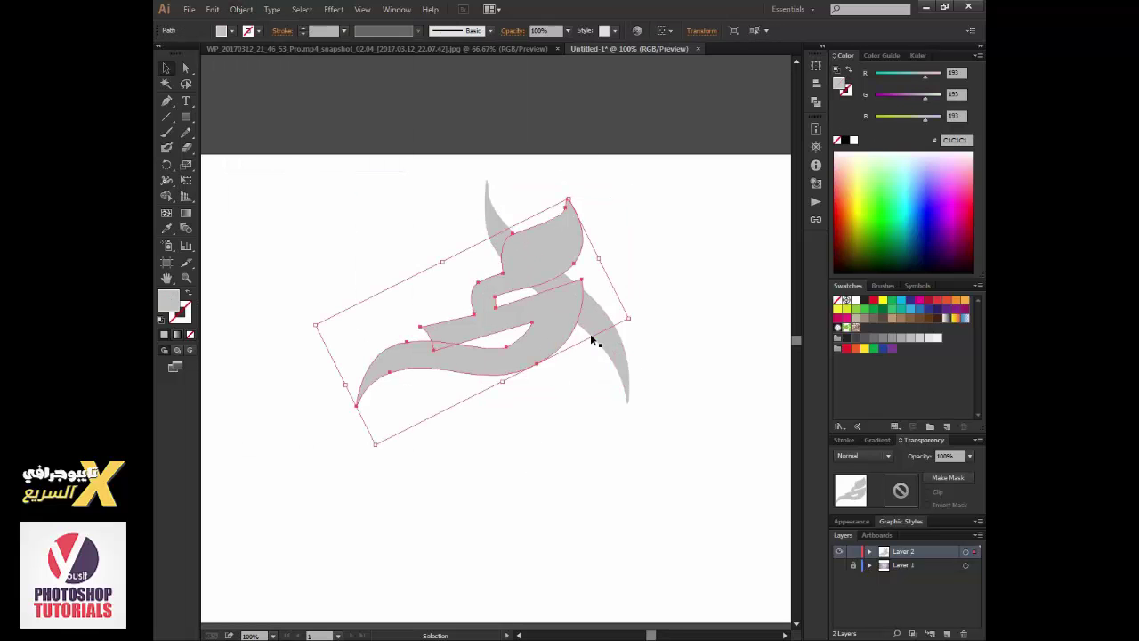
Step: Bring the letter shape in front of the brush stroke
right_click(560, 333)
mouse_move(595, 517)
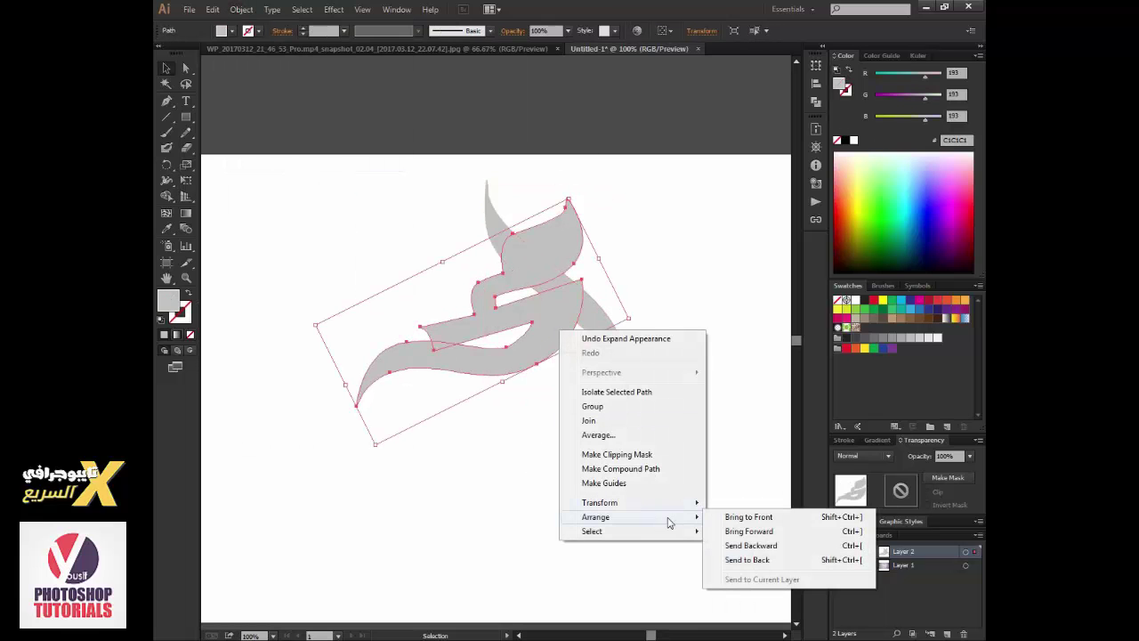
click(769, 517)
click(606, 444)
drag(419, 256, 535, 360)
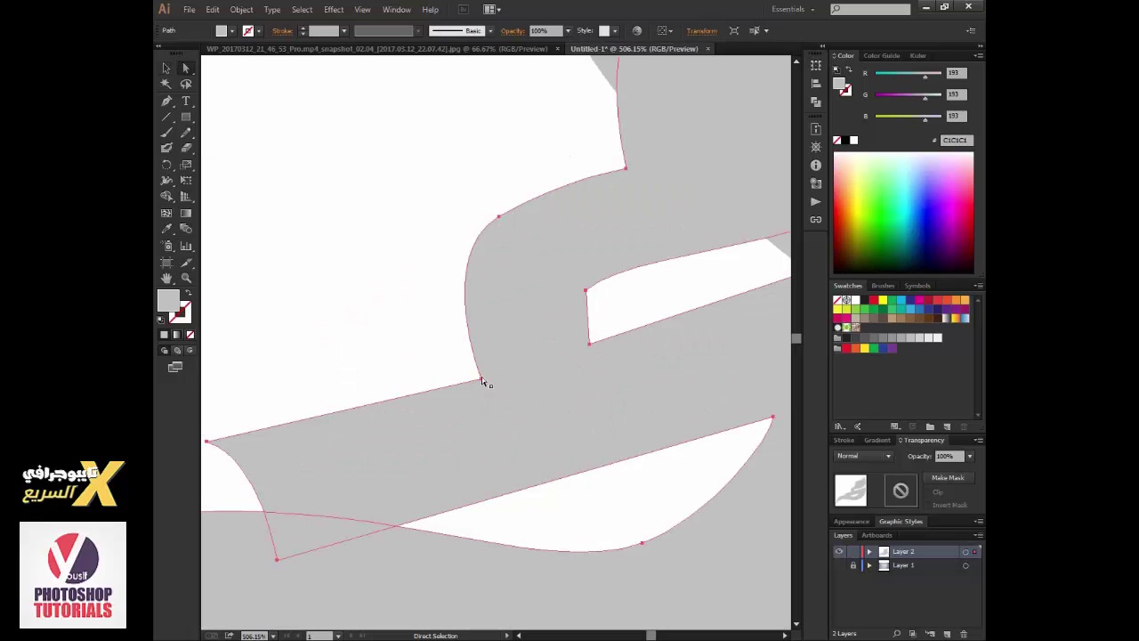
key(ctrl+0)
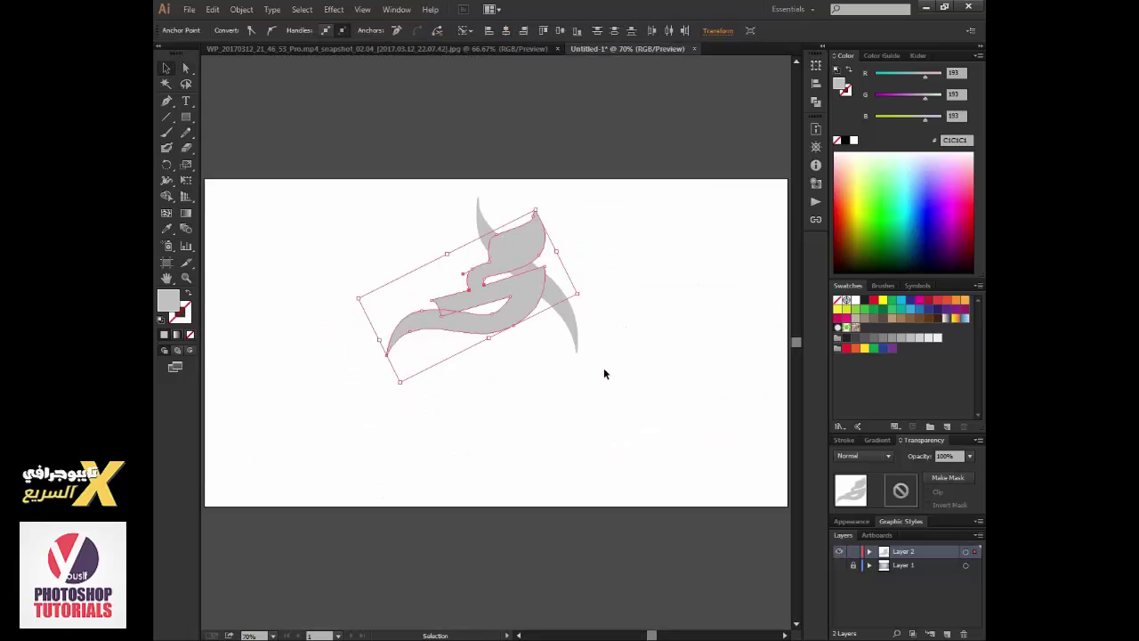
key(ctrl+plus)
key(ctrl+plus)
Step: Rotate the letter shape and nudge it into position
key(r)
drag(520, 408, 676, 446)
key(v)
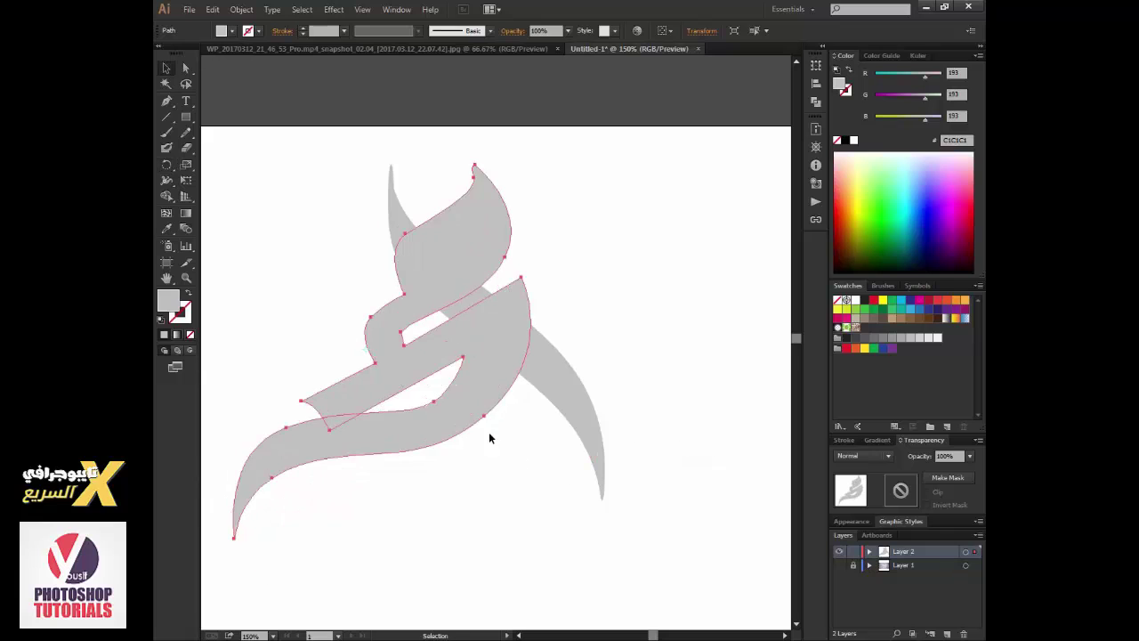
drag(488, 387, 496, 412)
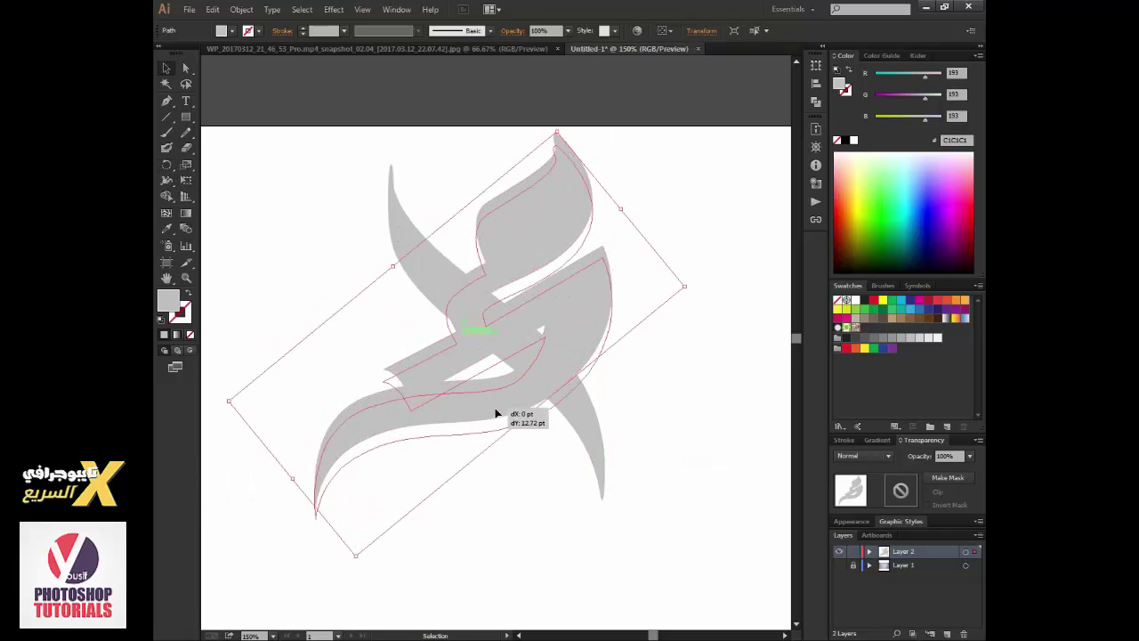
click(605, 445)
Step: Add a horizontal base guide, set the long stroke on it, and stretch it taller
click(569, 160)
key(ctrl+r)
drag(586, 460, 578, 516)
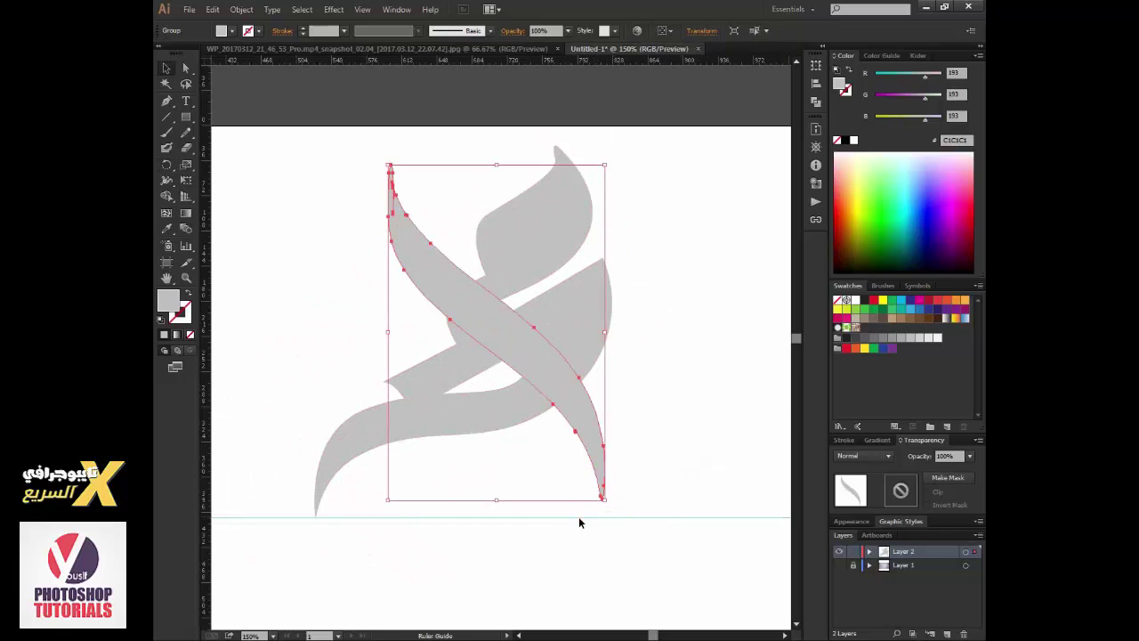
drag(605, 457, 603, 480)
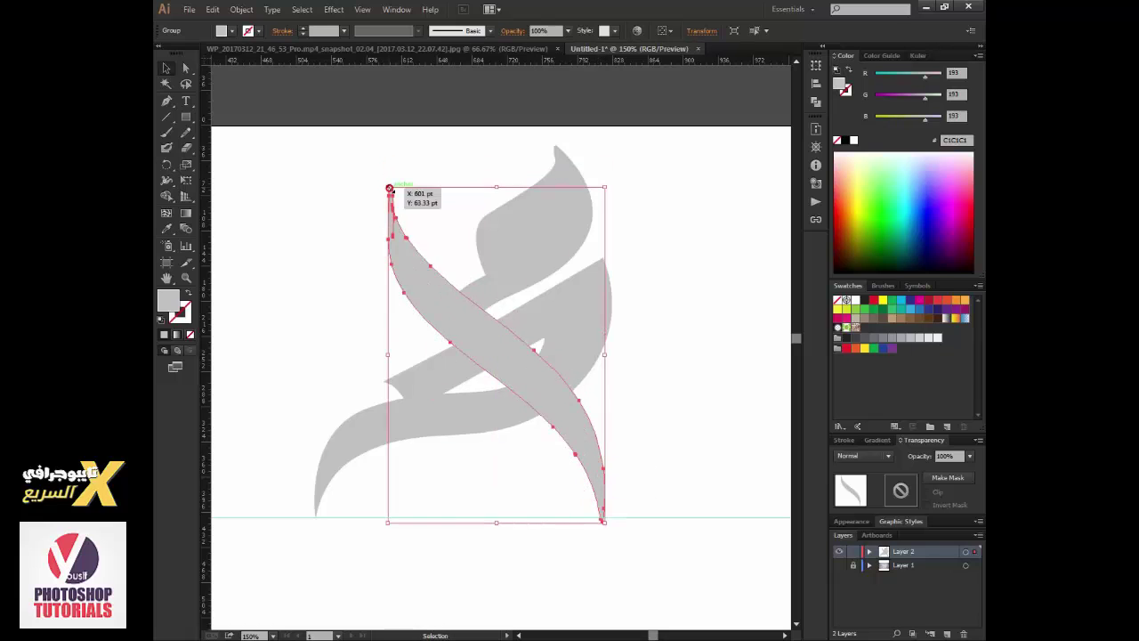
drag(389, 189, 363, 145)
click(646, 402)
click(576, 358)
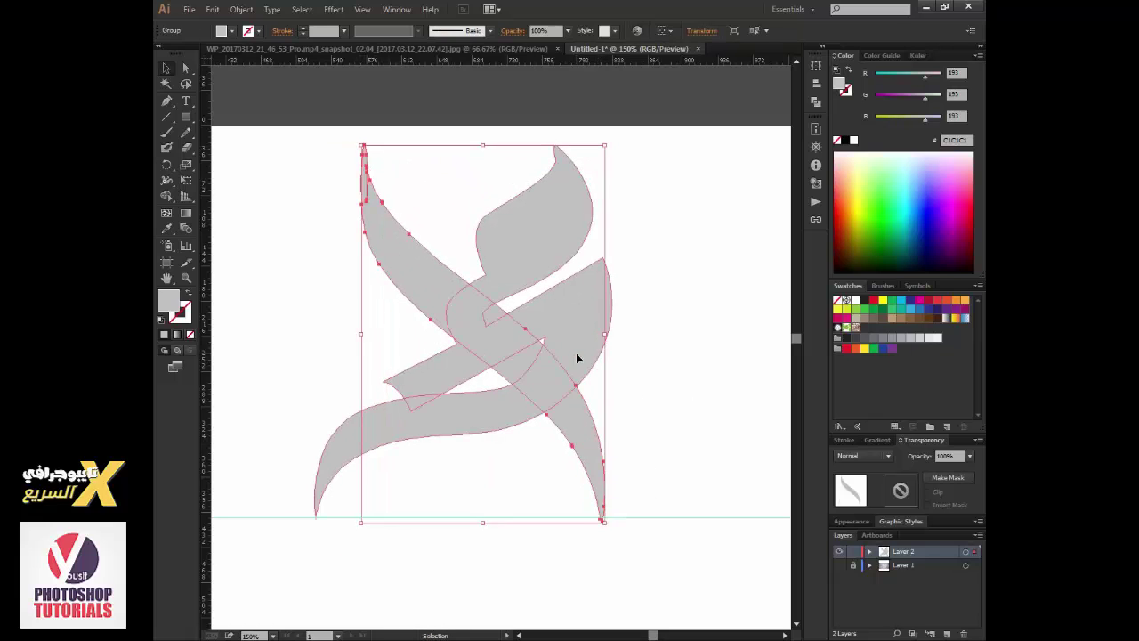
Step: Paste a duplicate of the swoosh shape
click(576, 357)
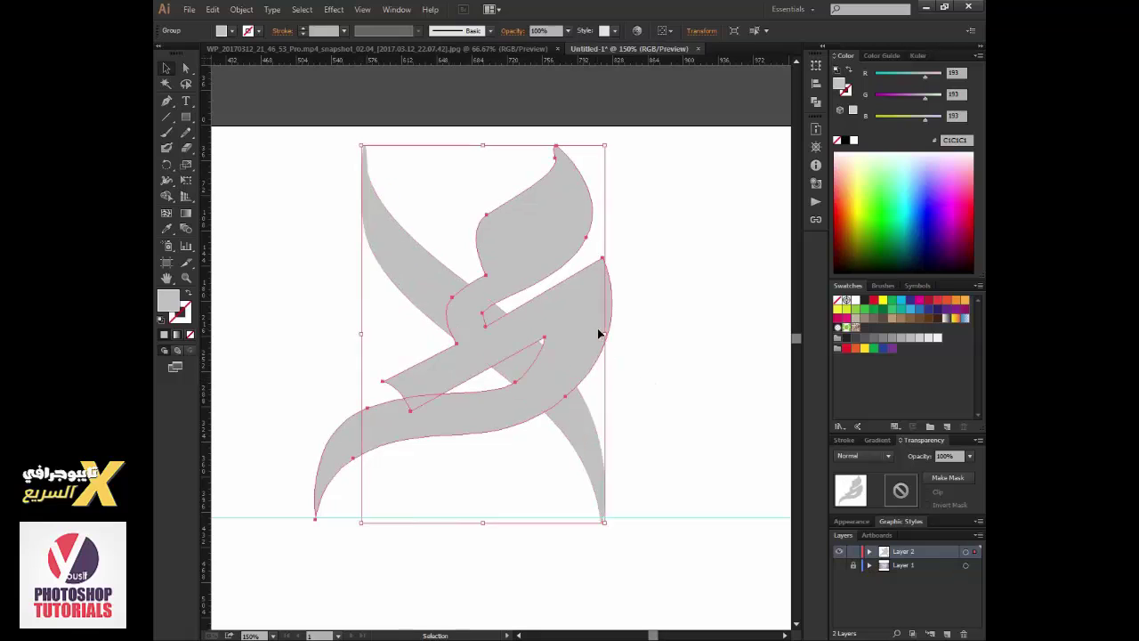
click(212, 9)
click(260, 88)
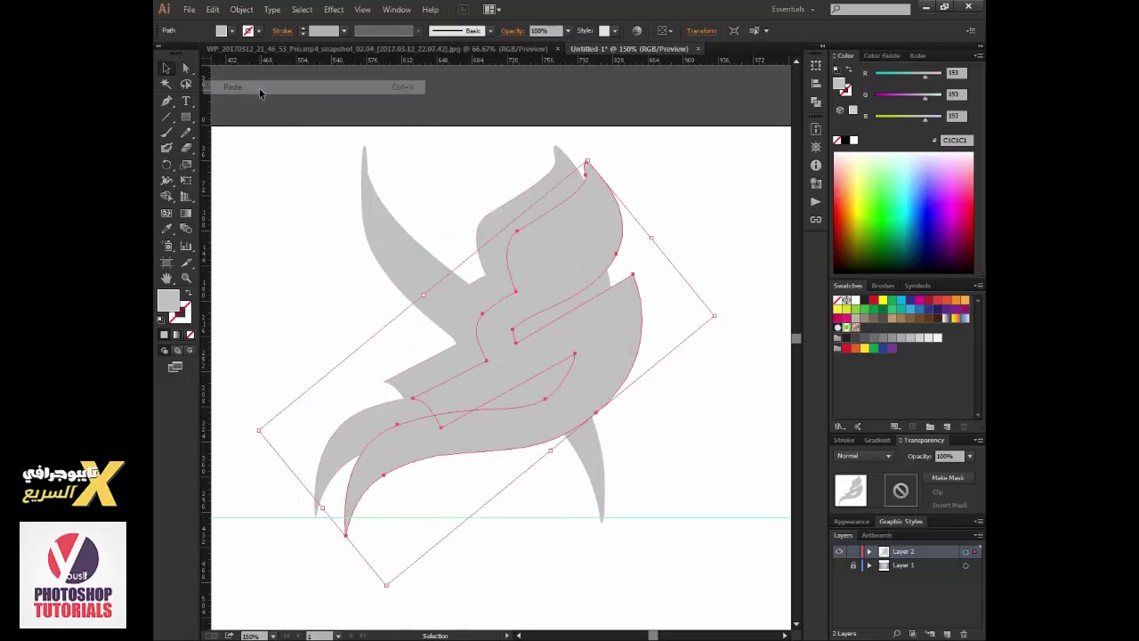
Step: Paste another swoosh copy and give it a thick black 26 pt outline
click(212, 9)
click(297, 109)
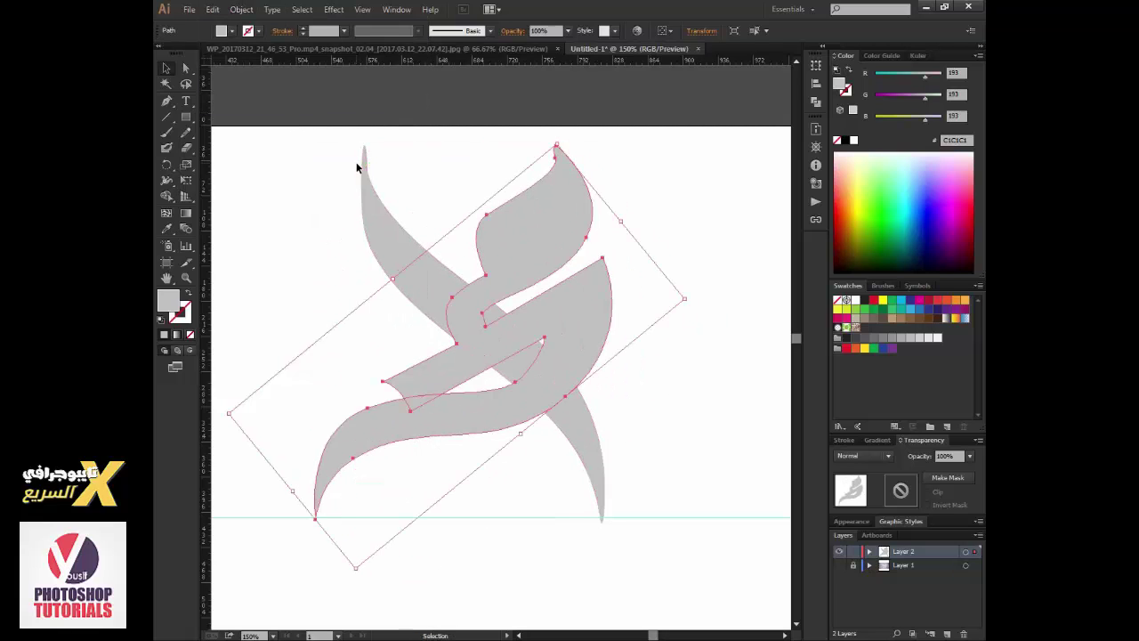
double_click(179, 311)
click(708, 243)
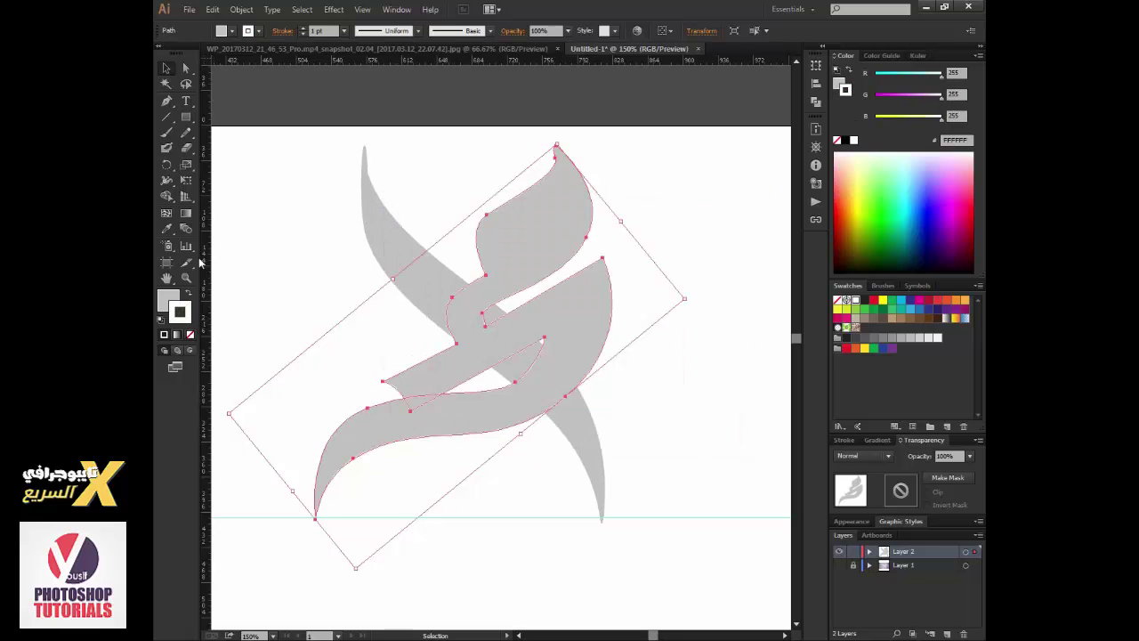
double_click(178, 311)
click(708, 243)
click(304, 27)
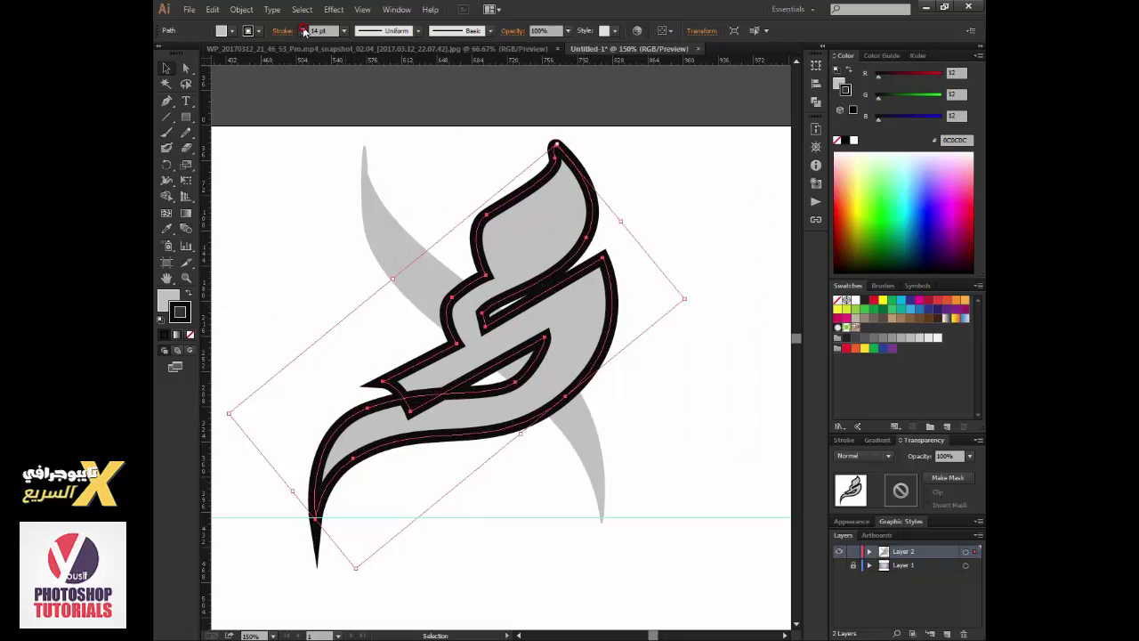
click(304, 31)
Step: Expand the outline and unite the black pieces into one shape with Pathfinder
click(242, 9)
click(302, 170)
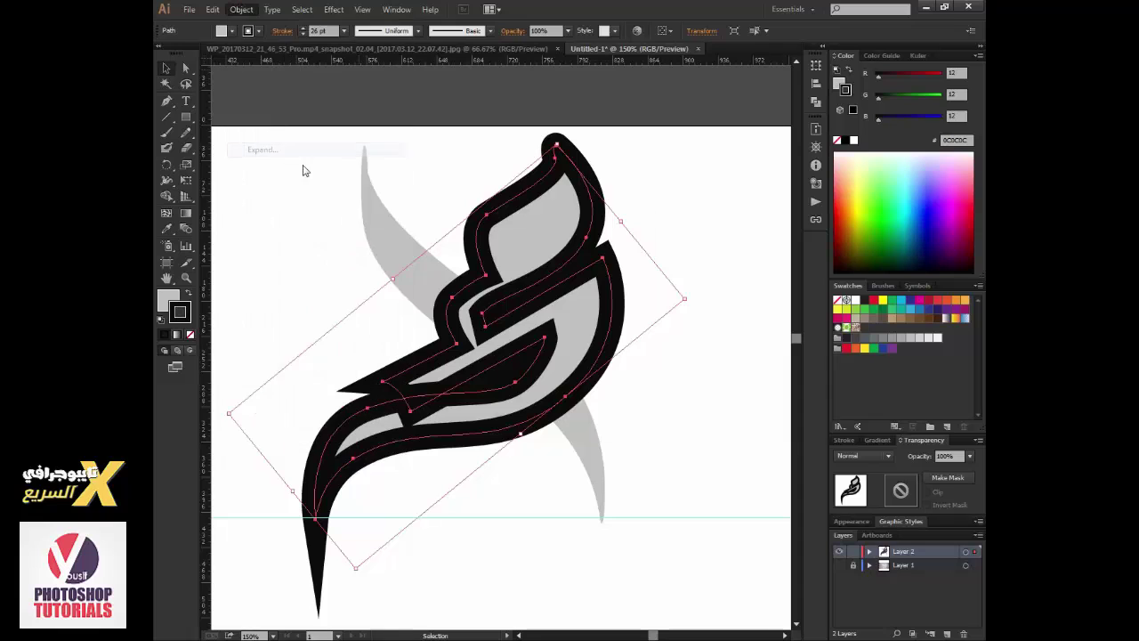
click(816, 100)
click(396, 9)
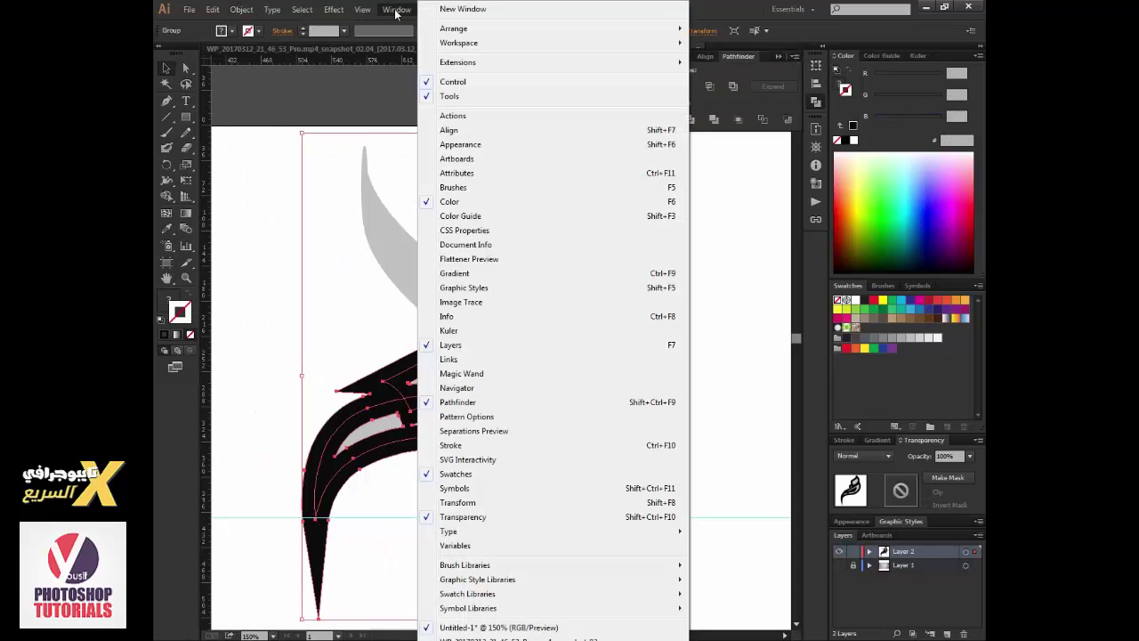
click(485, 403)
click(663, 85)
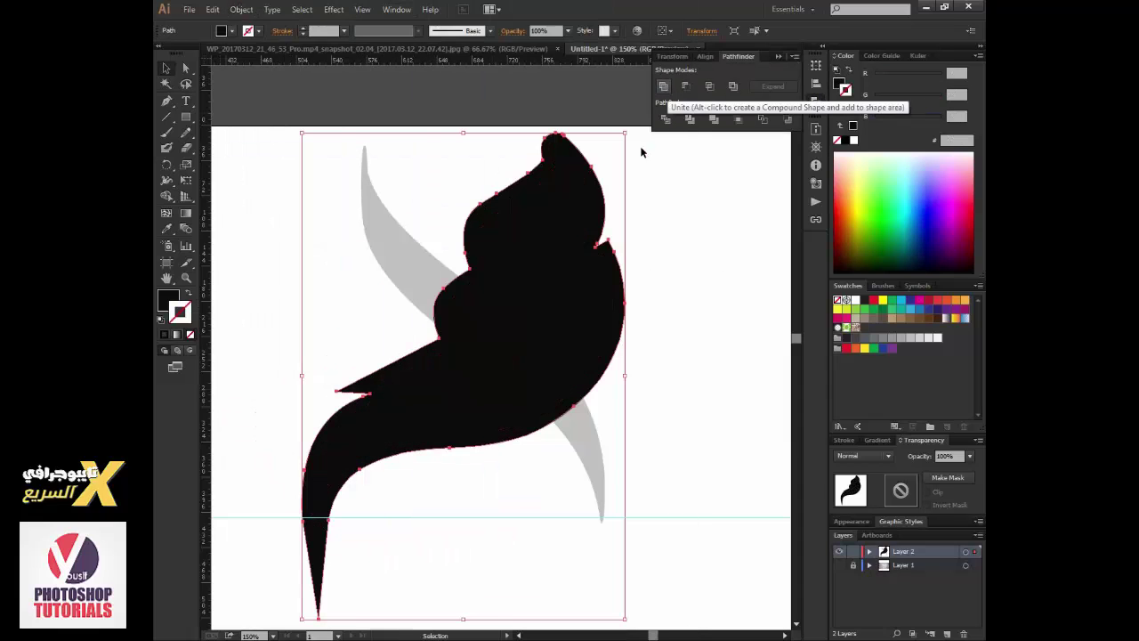
click(569, 436)
Step: Paste the grey stroke back in and merge the letter's regions into grey shapes with Shape Builder
click(213, 9)
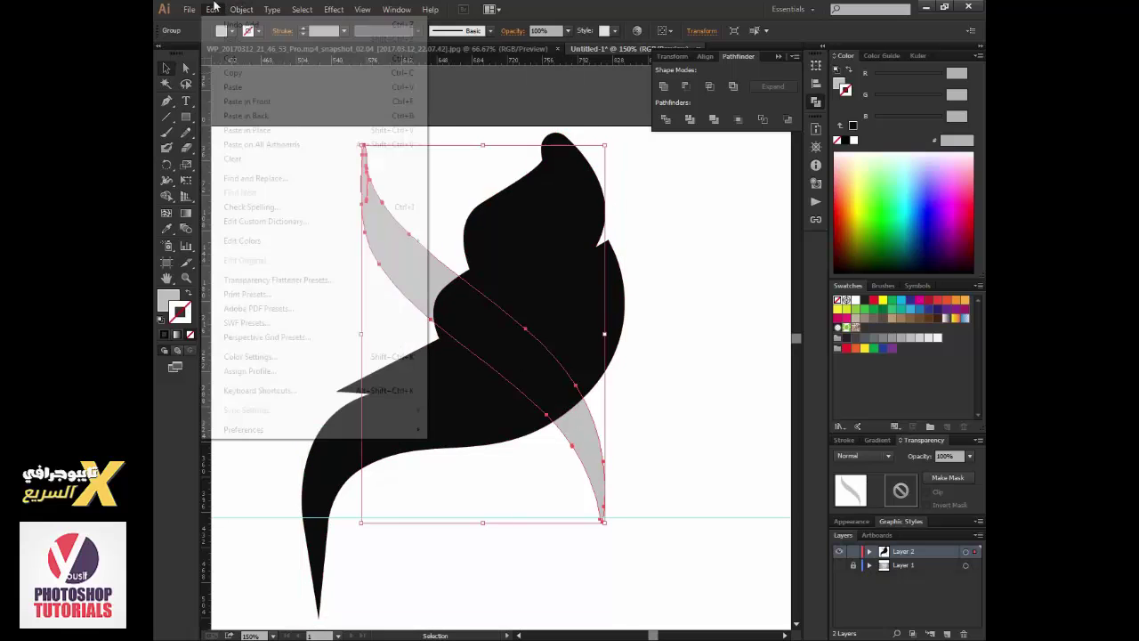
click(233, 88)
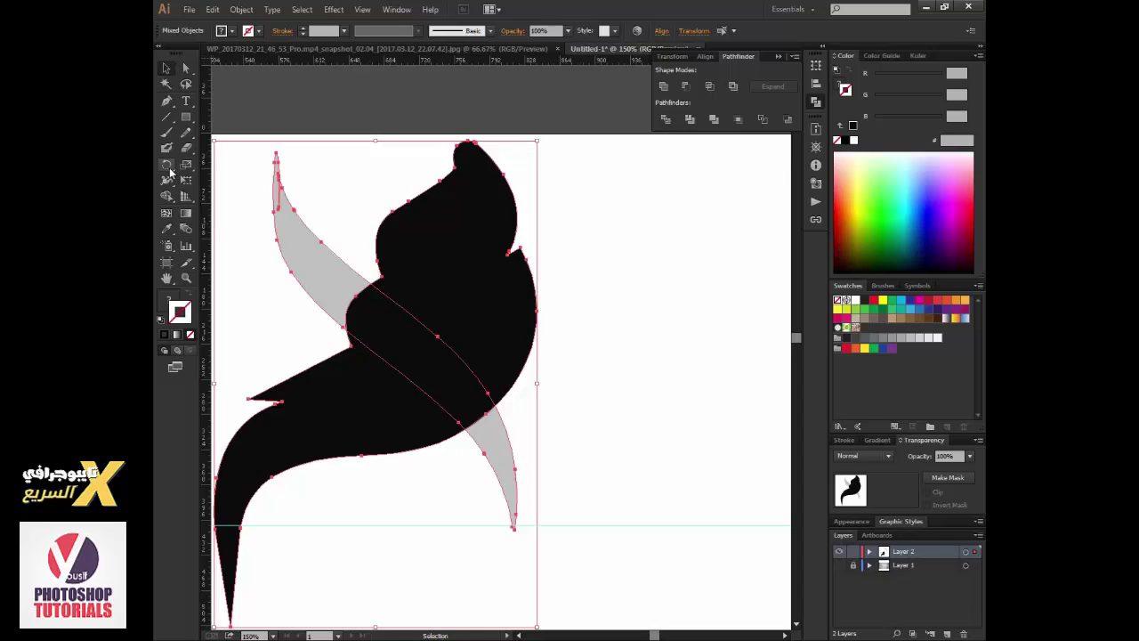
drag(167, 195, 255, 191)
drag(351, 224, 414, 472)
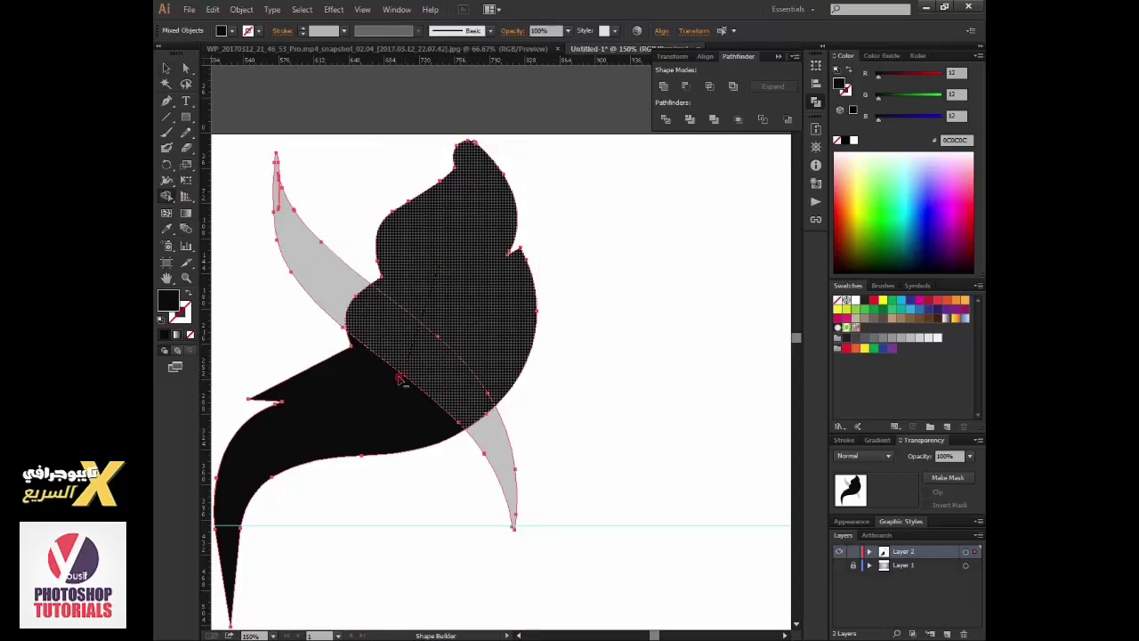
Step: Align the bottom of the two thin crossing pieces with the baseline guide
key(v)
click(415, 475)
alt+click(403, 445)
click(529, 391)
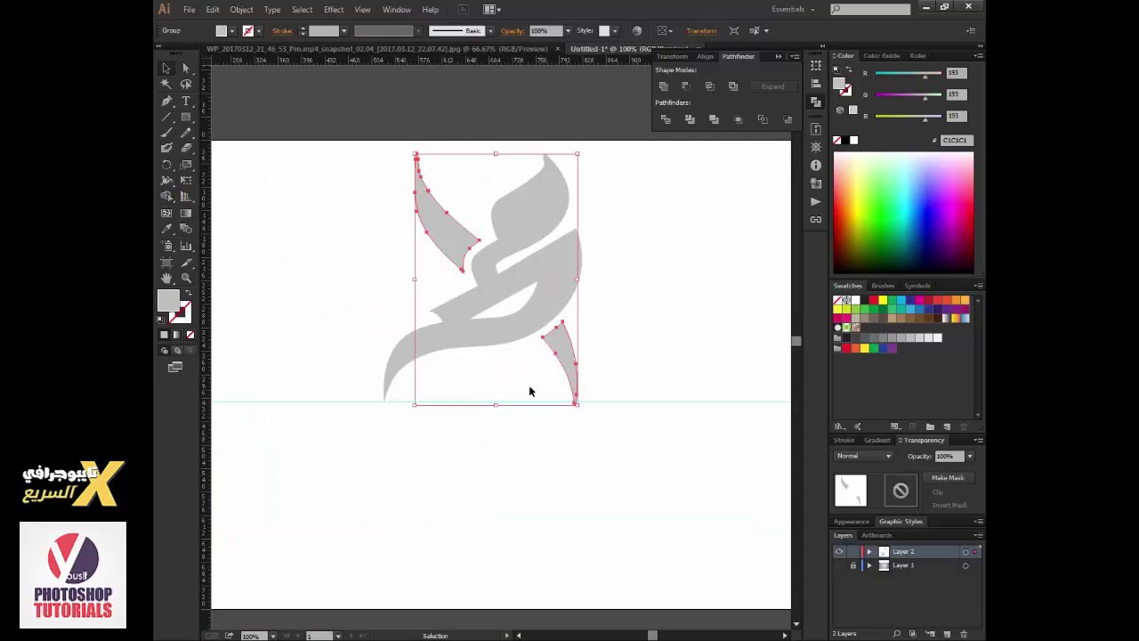
click(530, 371)
drag(552, 387, 566, 397)
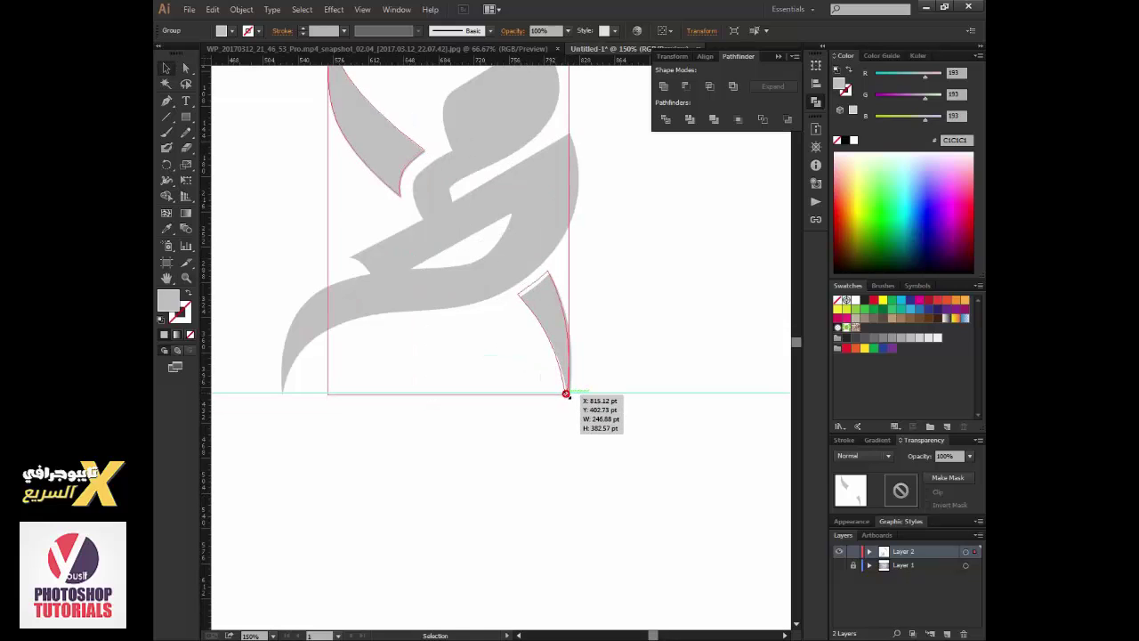
click(590, 413)
Step: Select the whole glyph and move it lower on the artboard
alt+click(513, 326)
alt+click(557, 340)
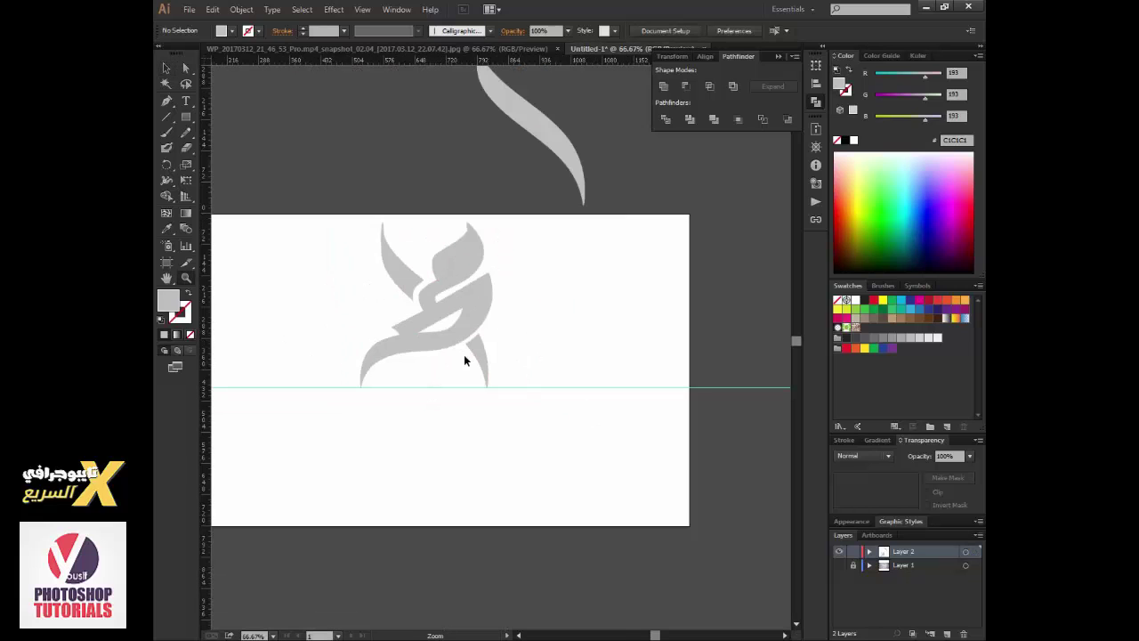
drag(344, 247, 564, 389)
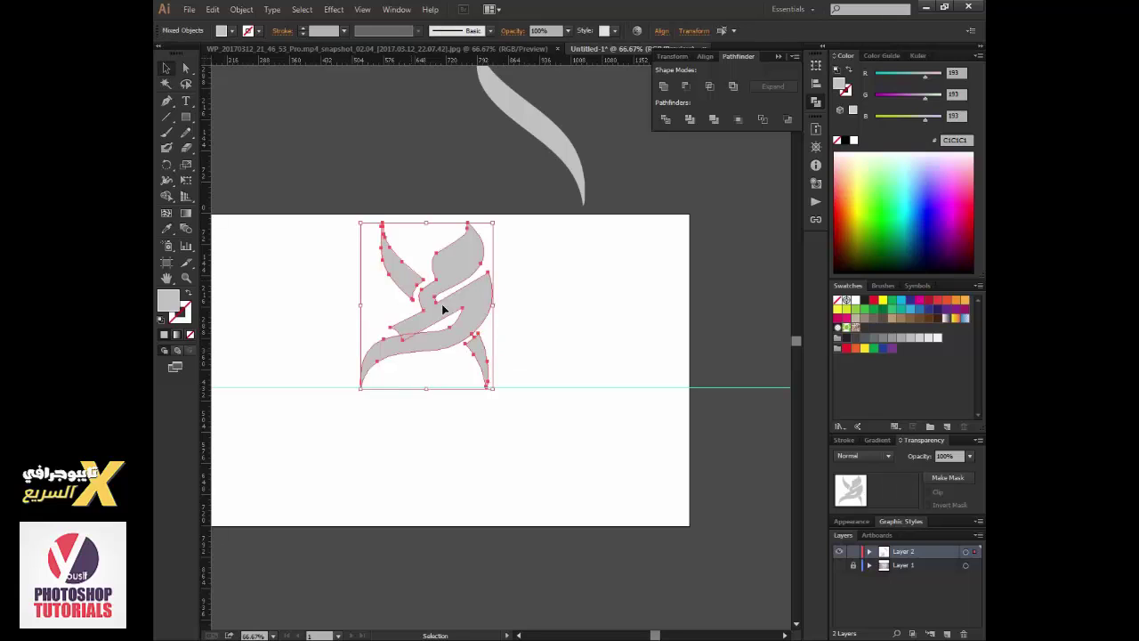
drag(445, 307, 446, 376)
key(ctrl+shift+a)
key(ctrl+plus)
key(ctrl+plus)
key(ctrl+plus)
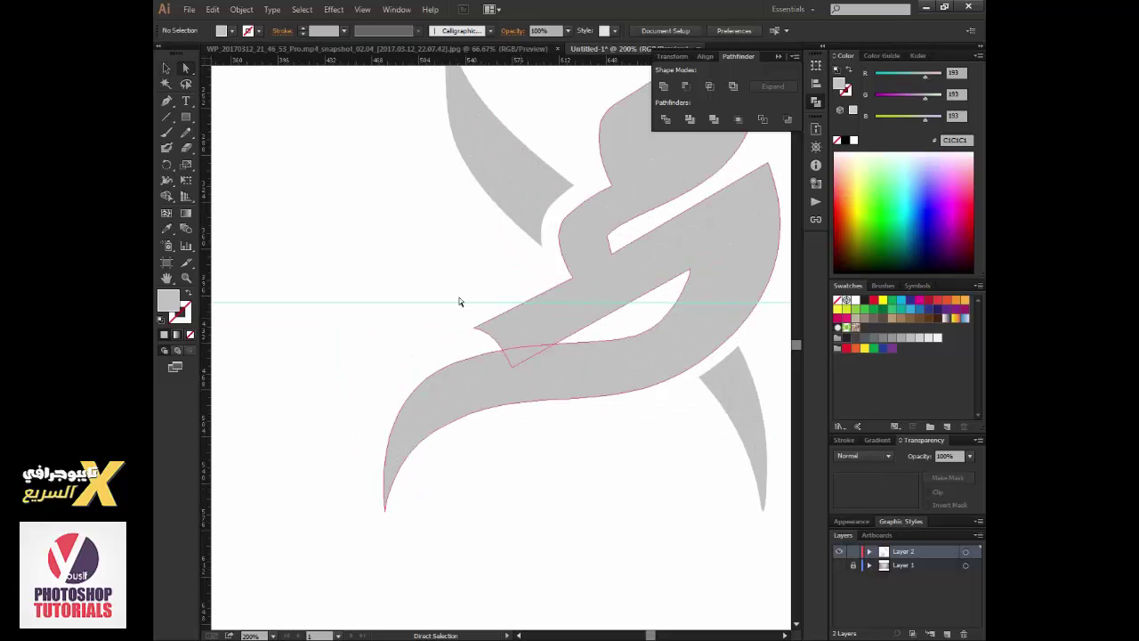
Step: Reshape the stroke's tip anchor and paste a copy of the letter path beside the glyph
drag(509, 319, 512, 366)
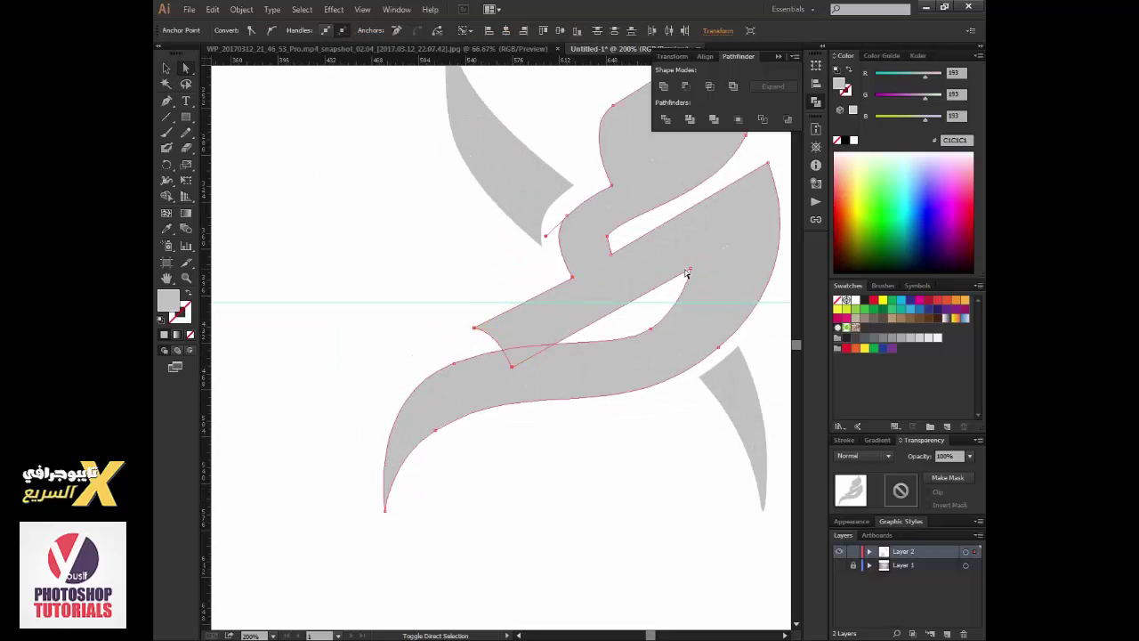
click(213, 9)
click(254, 76)
click(213, 9)
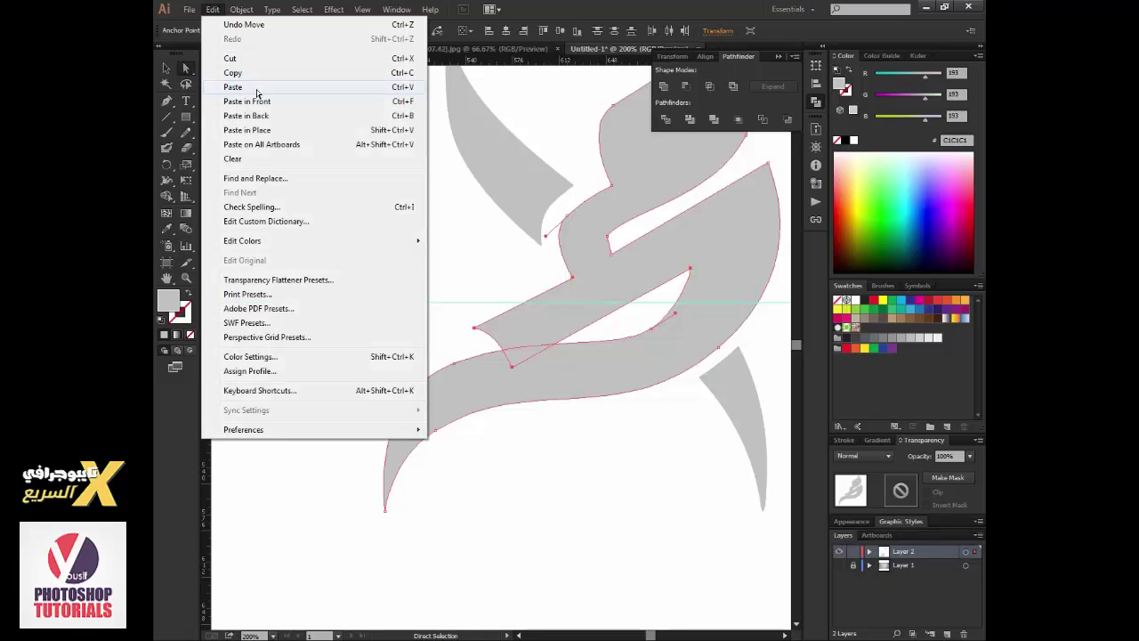
click(255, 98)
drag(492, 394, 389, 272)
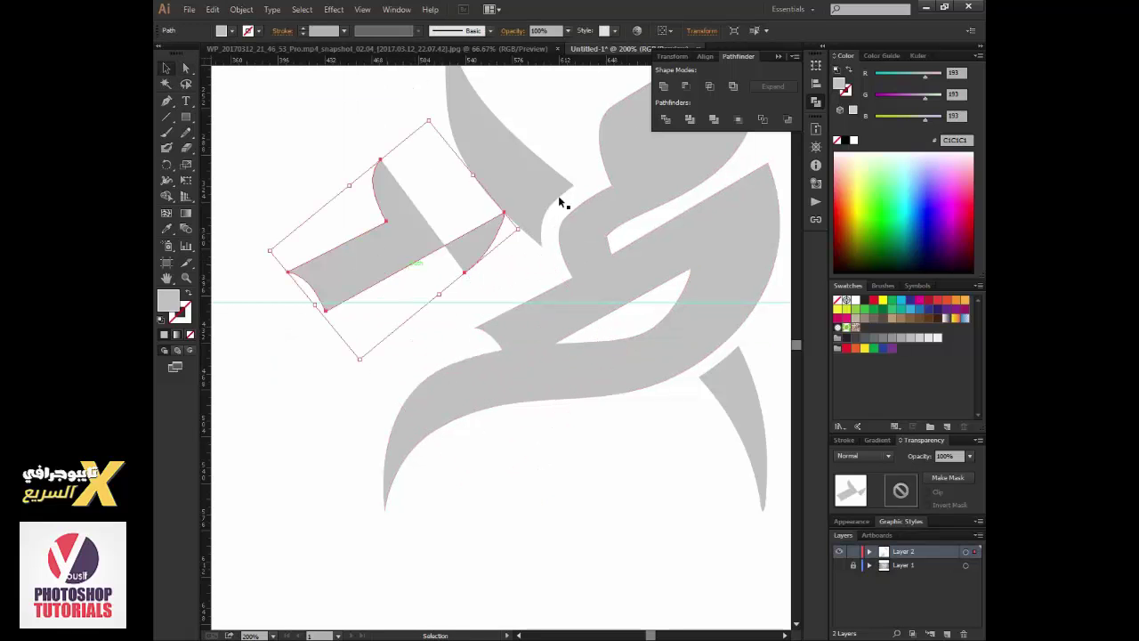
Step: Give the copy a thick 2B2829 stroke, expand it and unite it into one shape
double_click(179, 310)
click(707, 241)
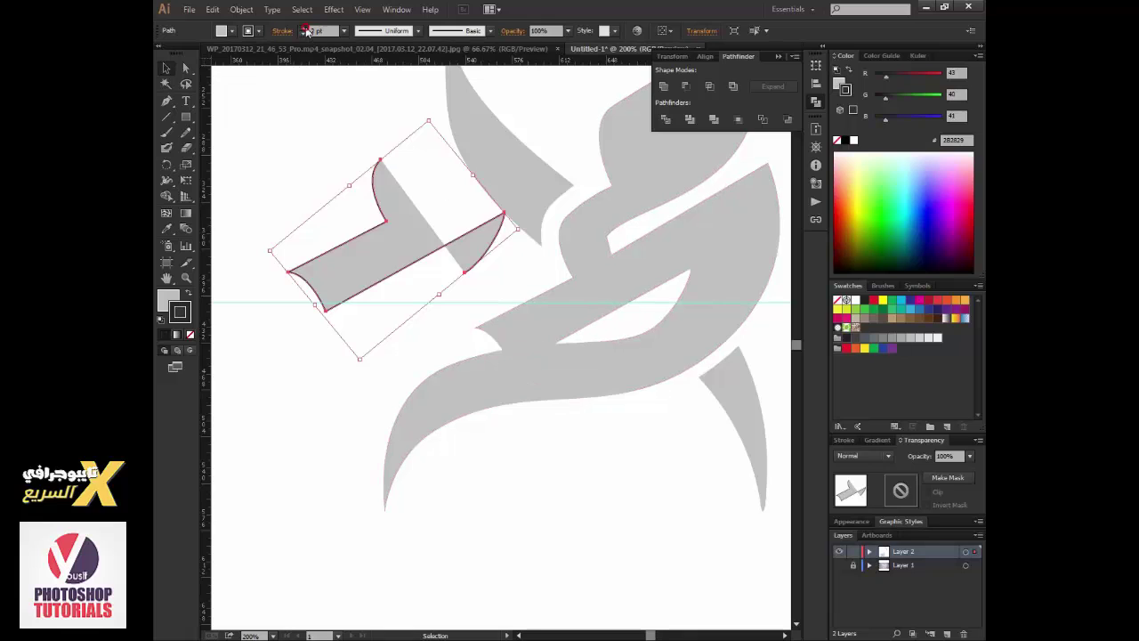
click(304, 28)
click(241, 9)
click(279, 152)
click(534, 397)
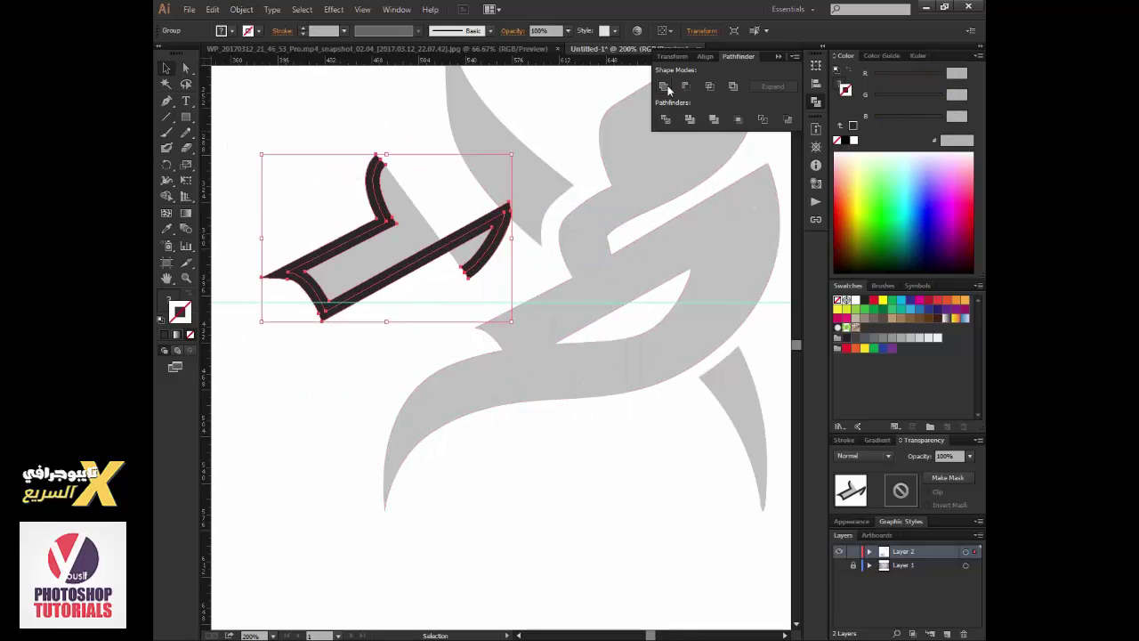
click(663, 86)
Step: Place the dark shape over the middle stroke, cut the gap with Shape Builder, and delete the cutter
drag(363, 272, 551, 326)
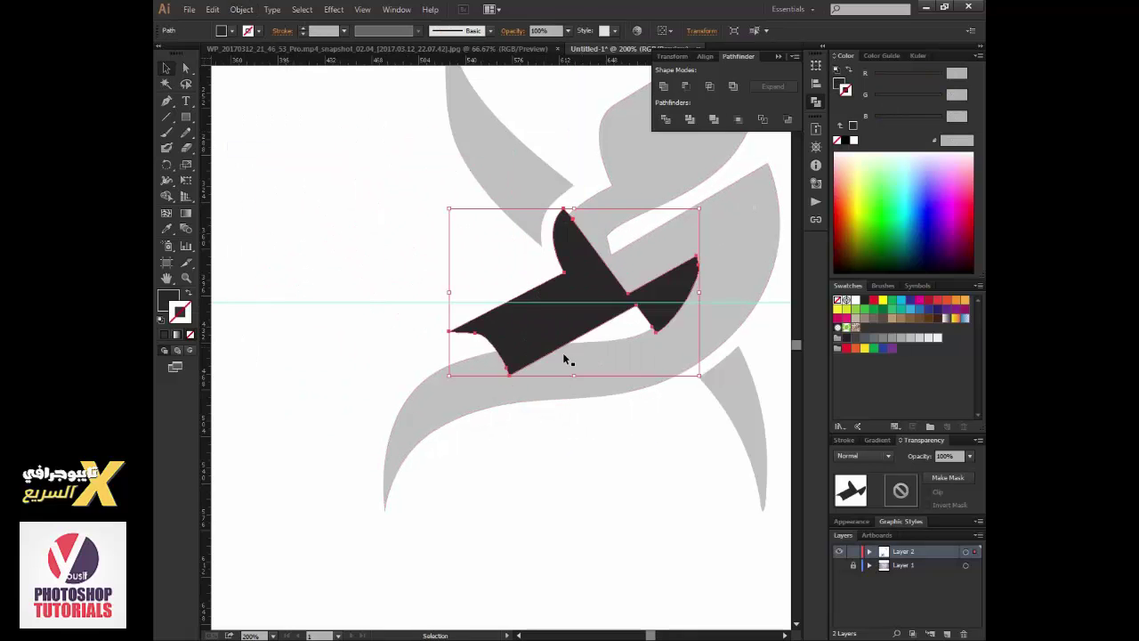
shift+click(563, 358)
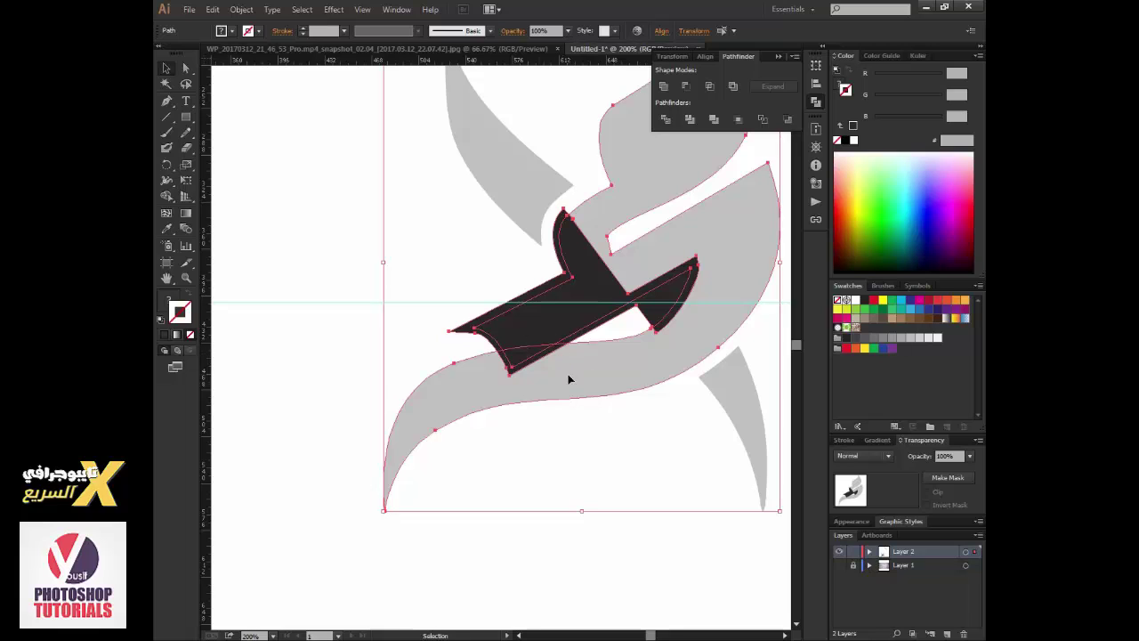
click(166, 195)
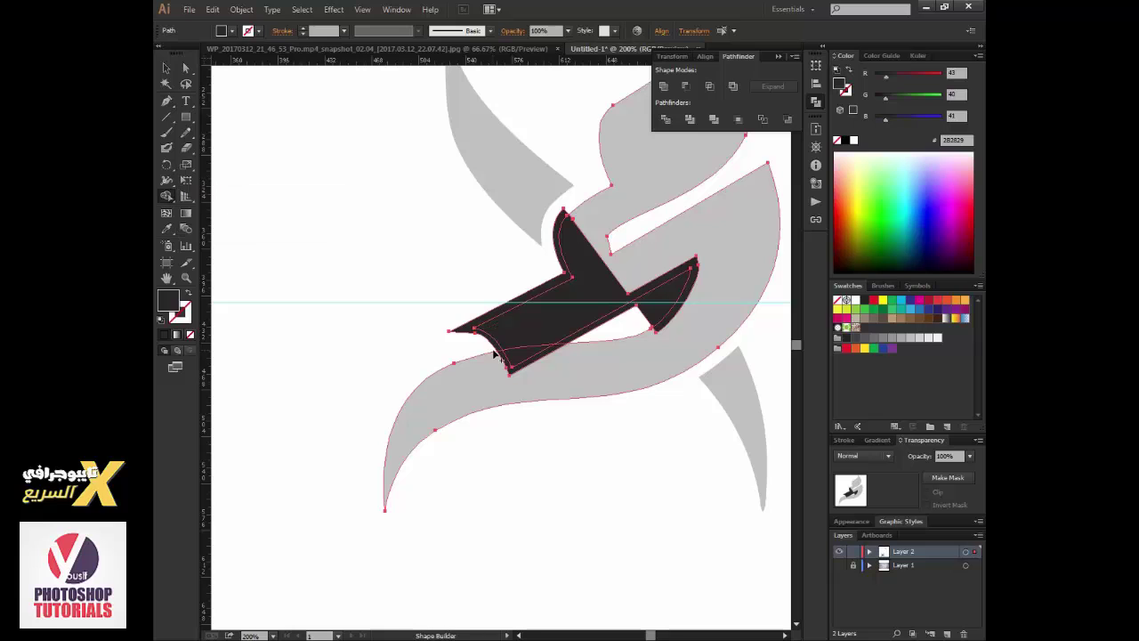
key(v)
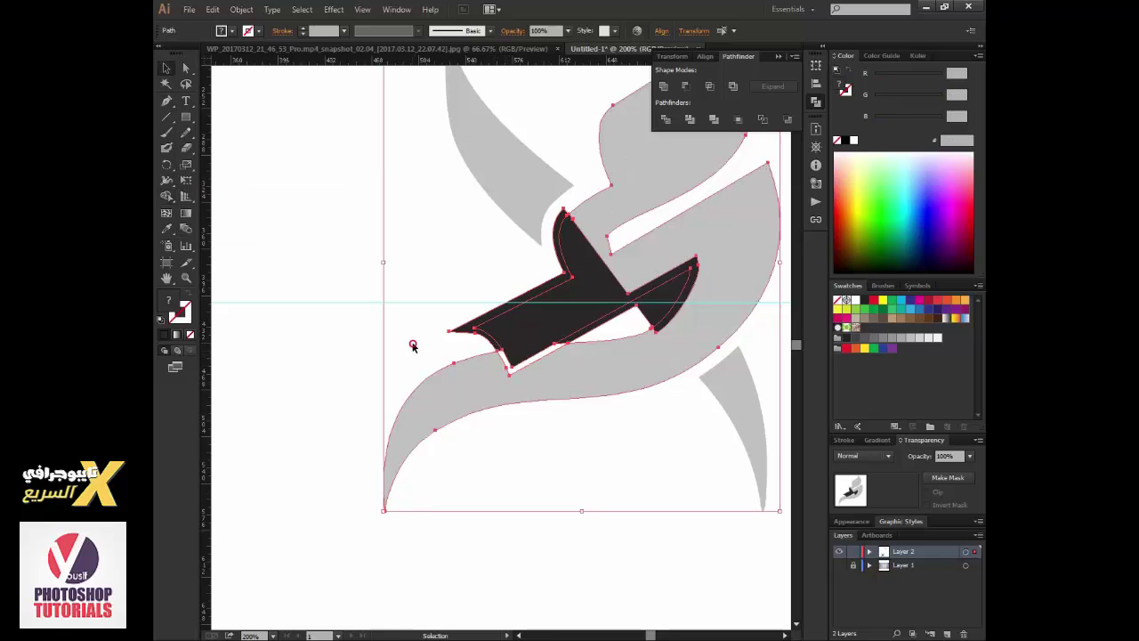
click(491, 346)
key(Delete)
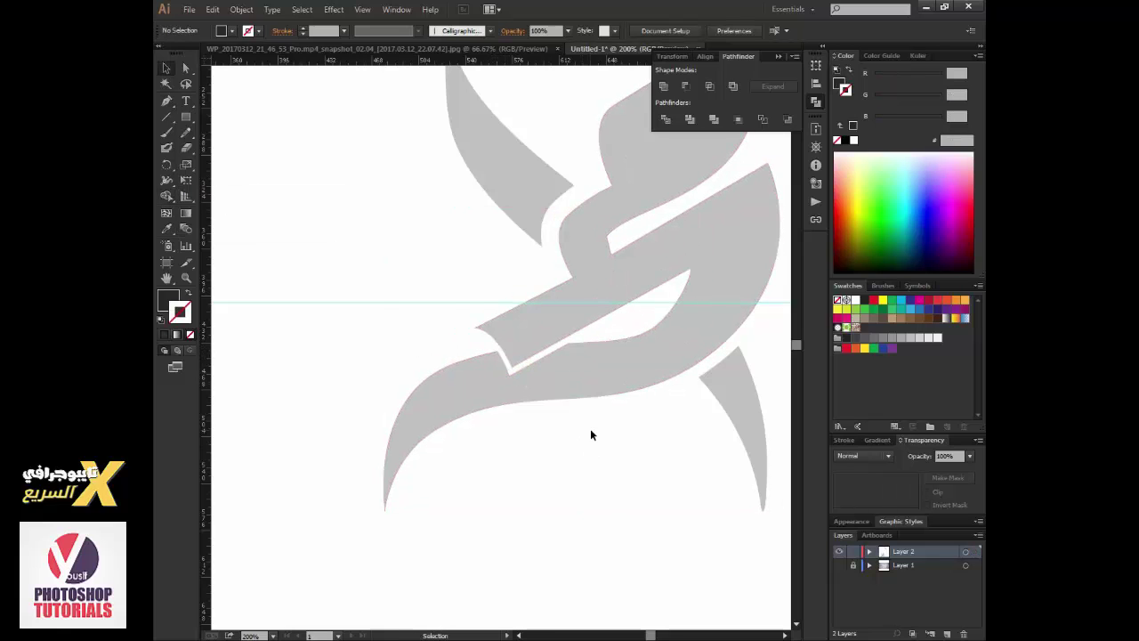
key(ctrl+a)
alt+click(541, 412)
alt+click(516, 405)
alt+click(478, 356)
Step: Paste the dark stroke piece back in near the letter's middle
key(ctrl+shift+a)
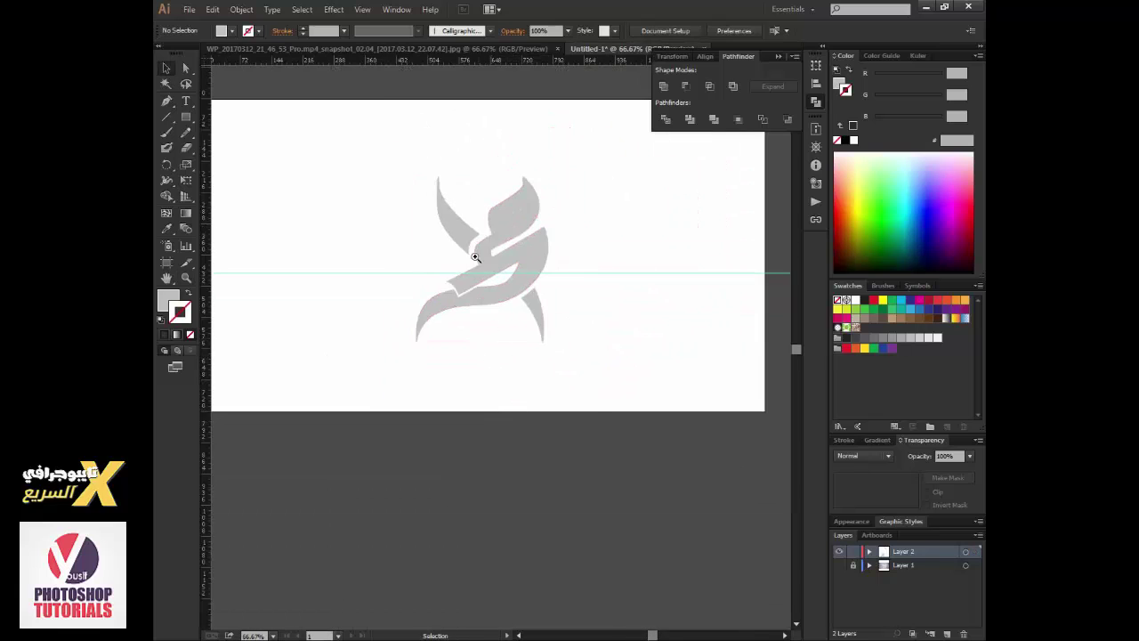
click(539, 420)
alt+click(519, 426)
key(v)
click(549, 387)
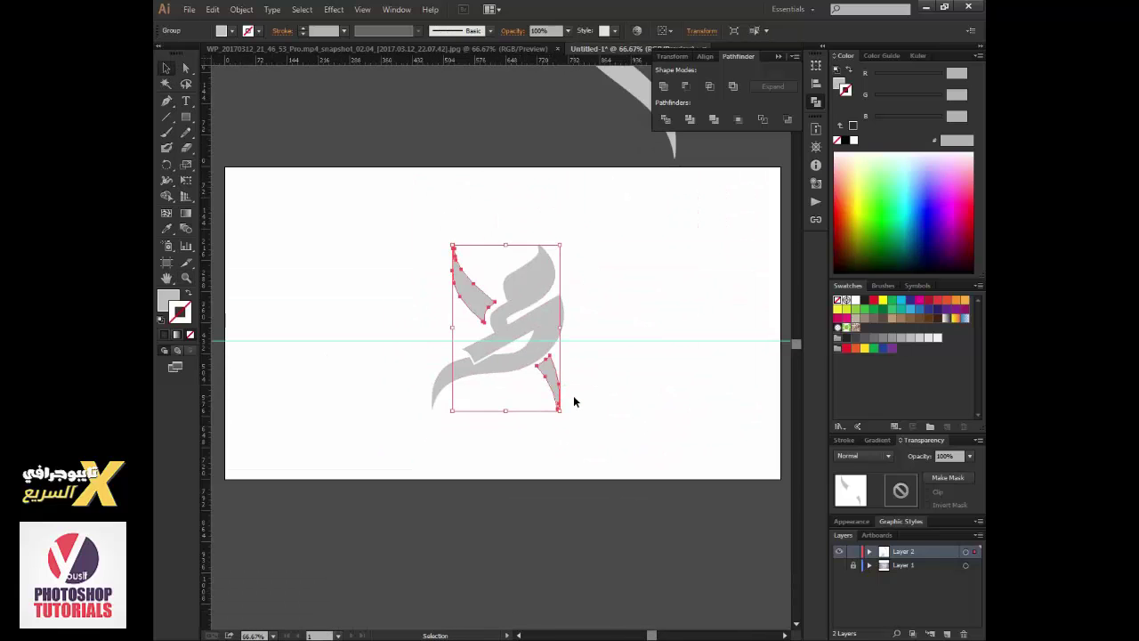
click(574, 398)
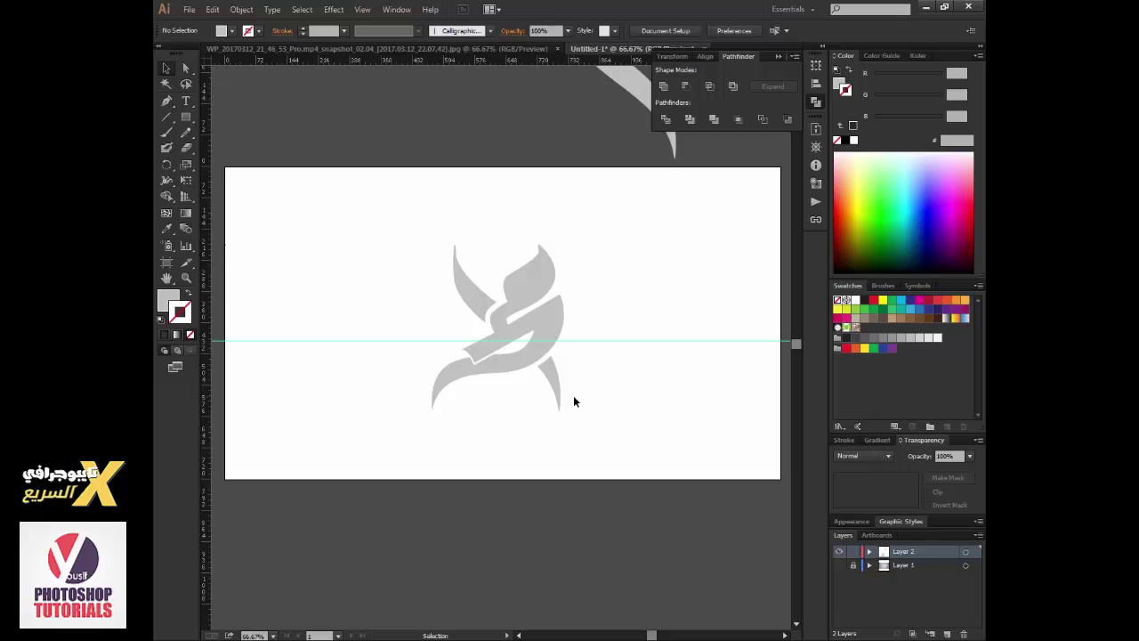
key(ctrl+a)
mouse_move(490, 326)
mouse_down()
mouse_move(427, 311)
mouse_move(483, 329)
mouse_up()
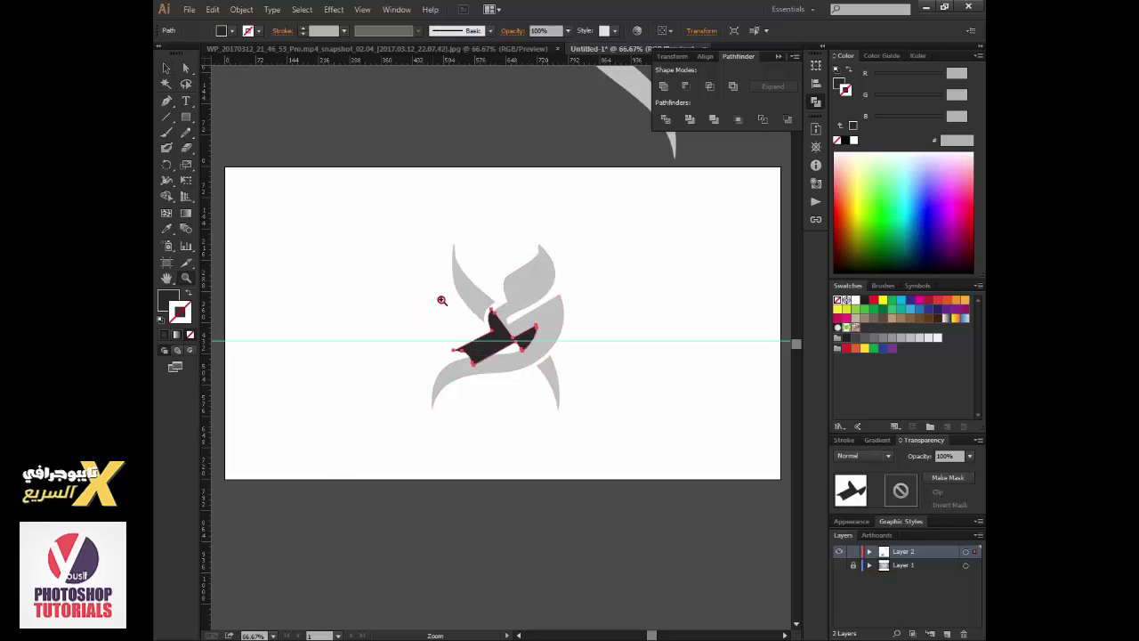
key(v)
scroll(472, 344, up, 4)
Step: Set the dark piece to 40% opacity, nudge it onto the stroke, and trim its overhang
click(970, 455)
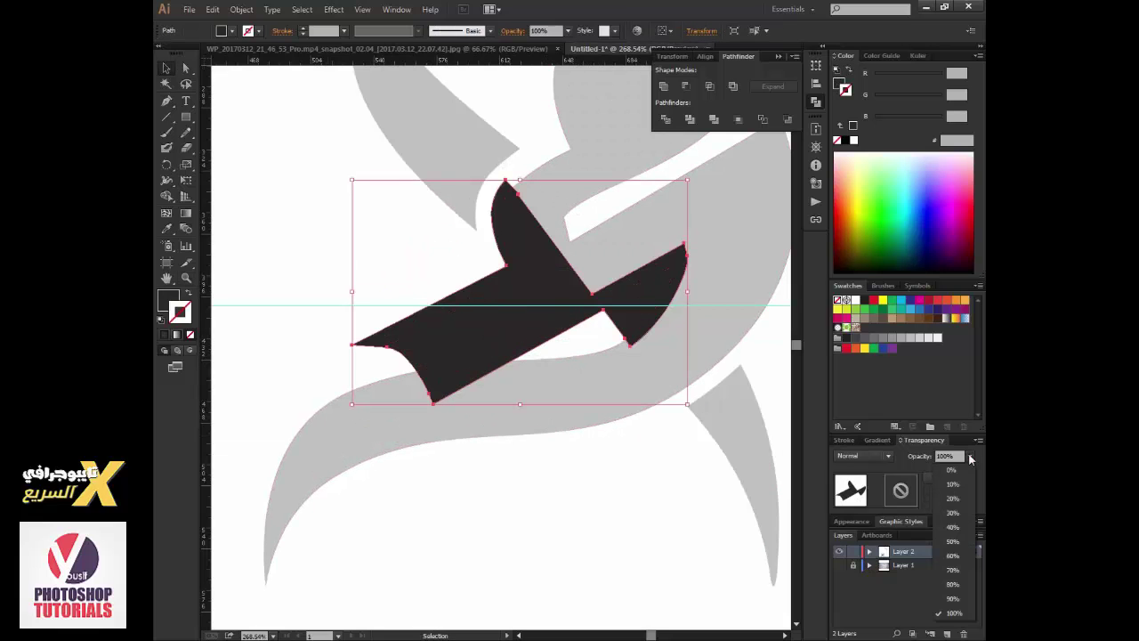
click(953, 526)
drag(528, 337, 528, 350)
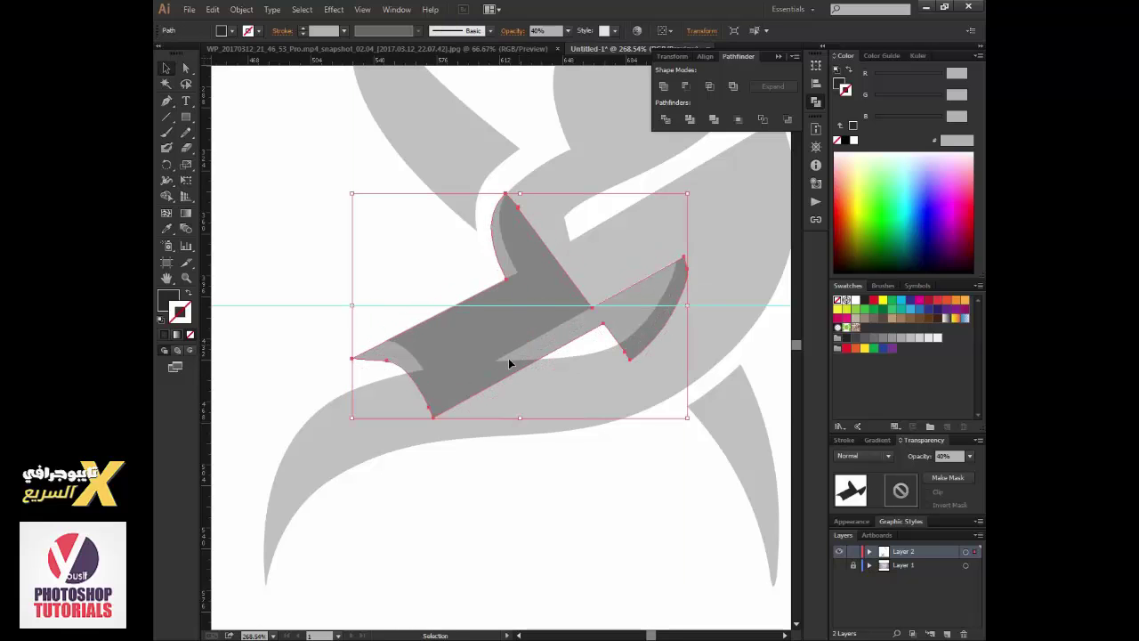
shift+click(543, 397)
key(ctrl+z)
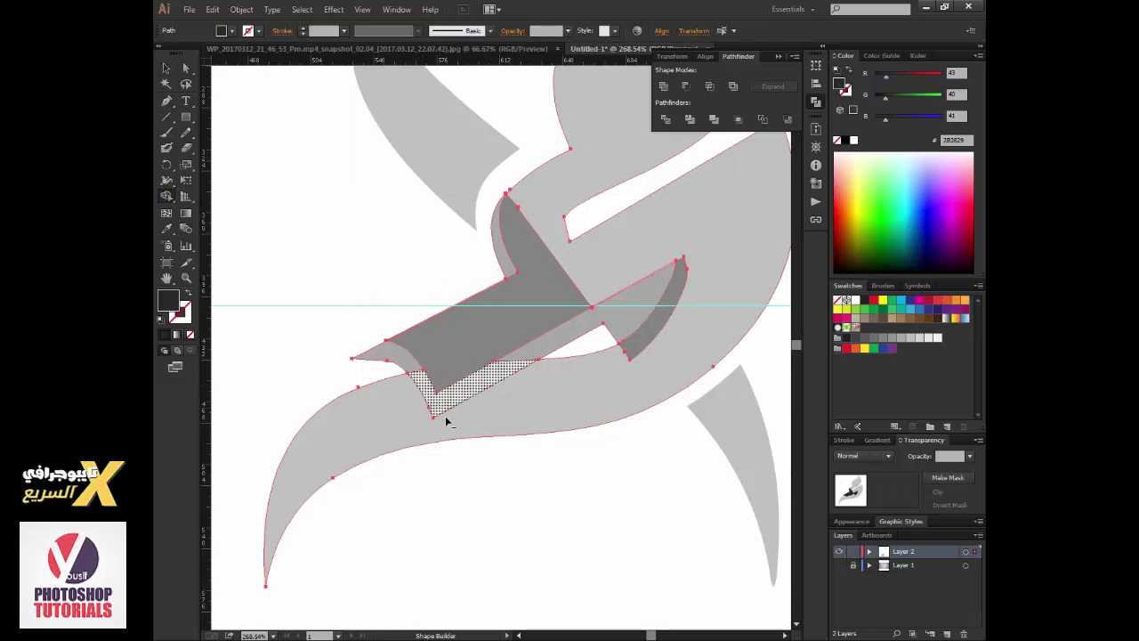
click(402, 367)
key(ctrl+shift+a)
key(ctrl+0)
key(ctrl+1)
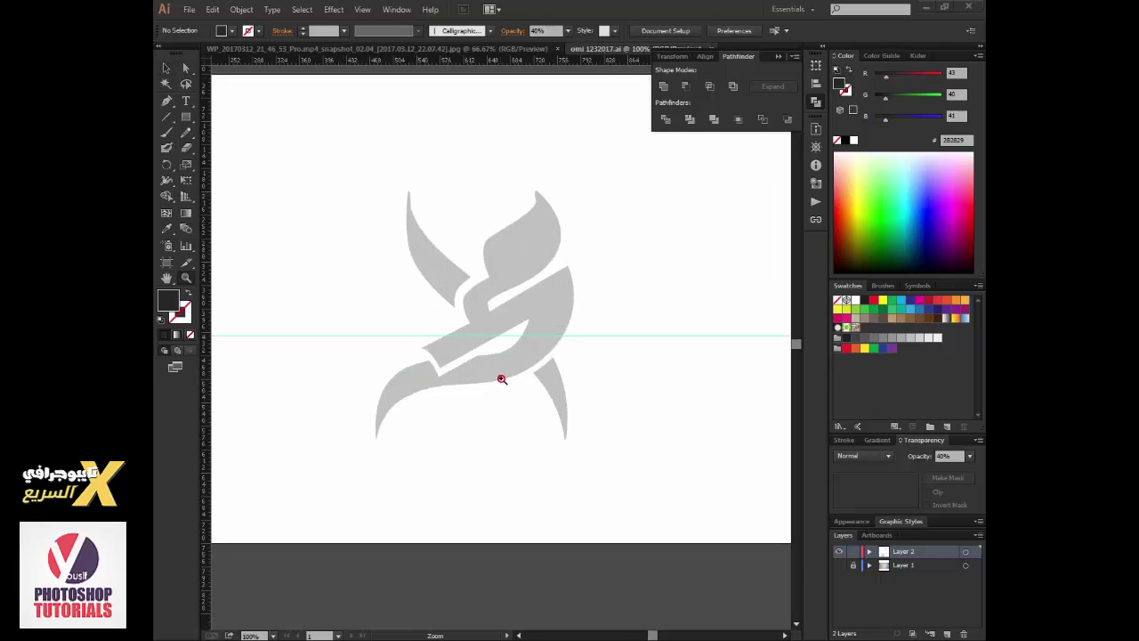
Step: Smooth an anchor on the letter's right curve with the anchor-conversion tool
click(502, 379)
click(511, 374)
key(a)
click(511, 372)
drag(611, 321, 508, 407)
key(ctrl+shift+a)
key(ctrl+minus)
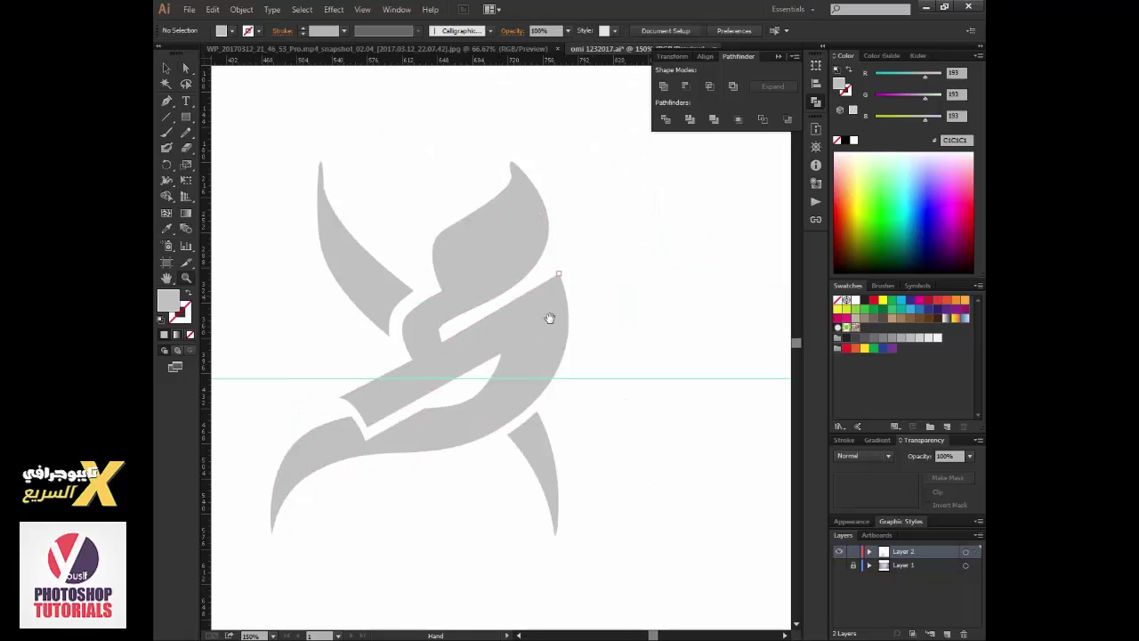
key(v)
Step: Nudge the logo pieces slightly right and down, then unlock and show the sketch layer
click(546, 445)
key(Right)
key(Right)
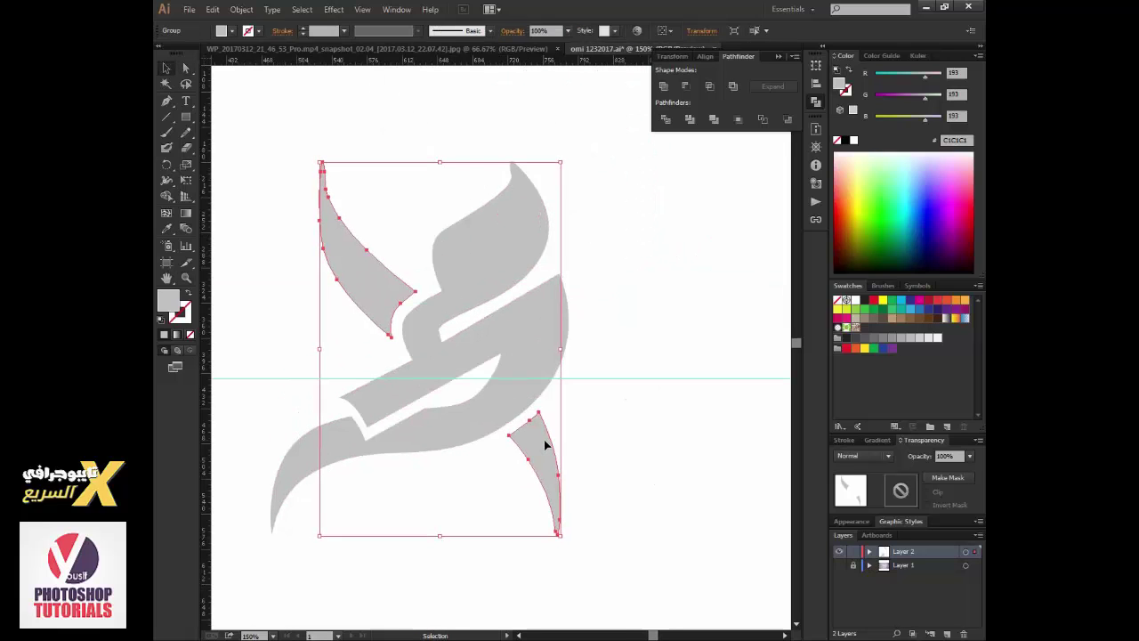
key(Right)
key(Down)
click(532, 574)
key(ctrl+minus)
key(ctrl+minus)
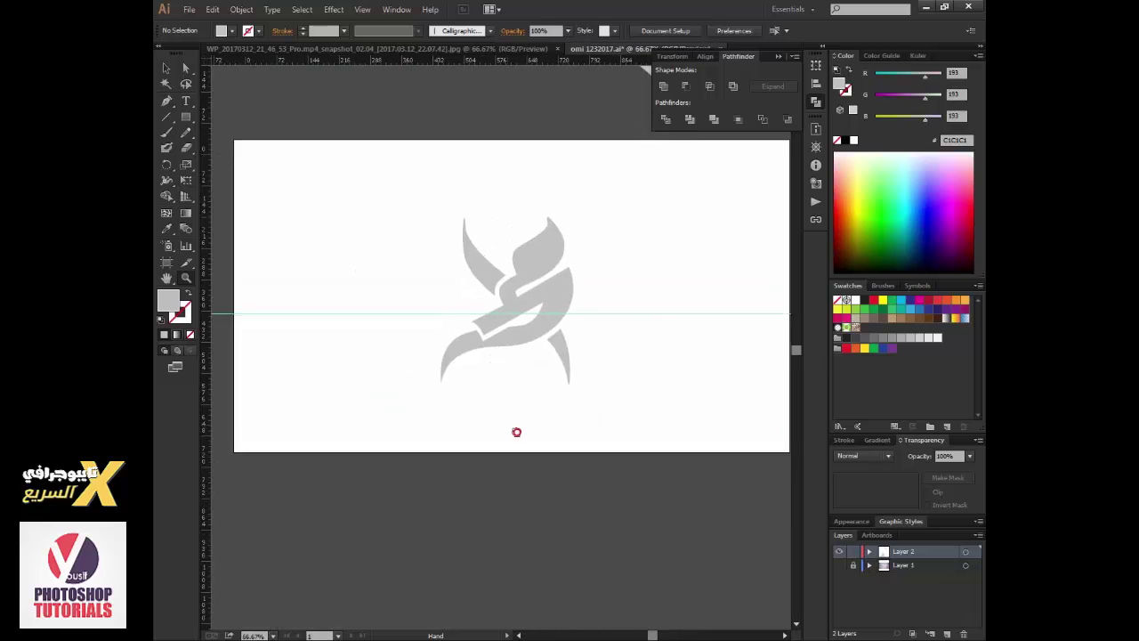
click(852, 565)
click(839, 564)
Step: Hide the sketch, add a sublayer with an artboard-sized 2B2B2B rectangle, and lock it
click(839, 579)
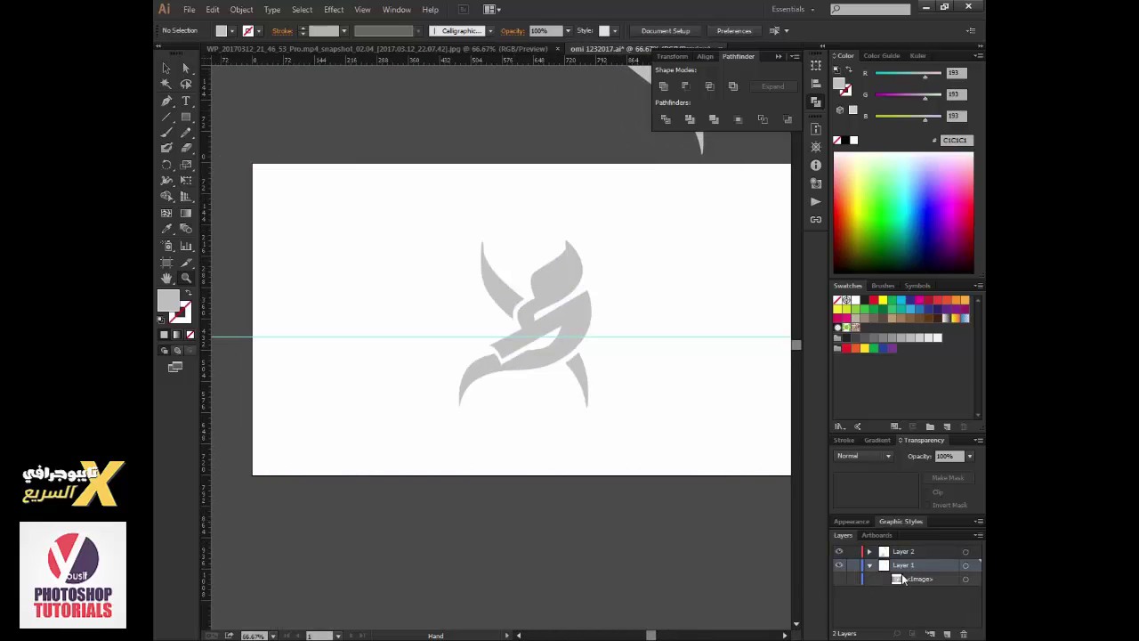
click(946, 632)
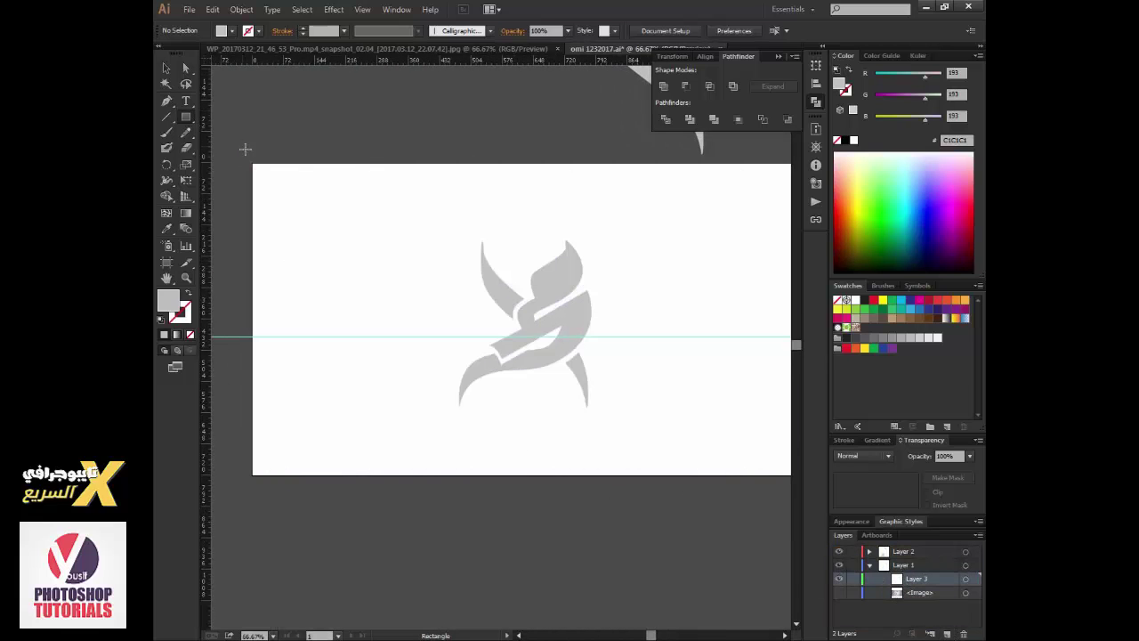
key(Tab)
drag(211, 135, 775, 464)
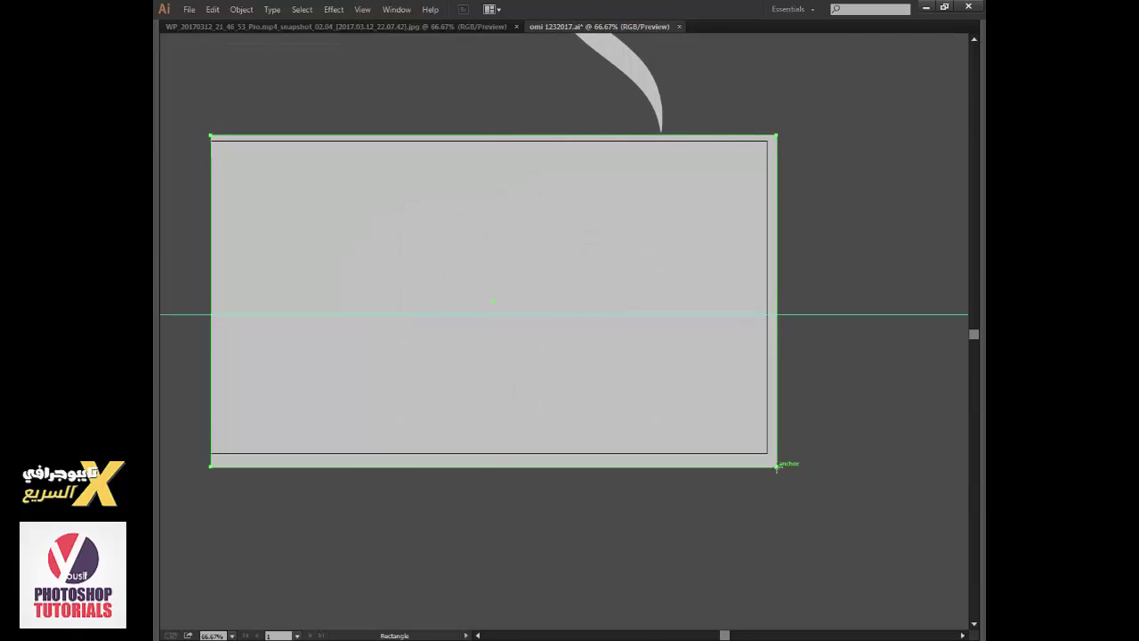
key(Tab)
double_click(169, 303)
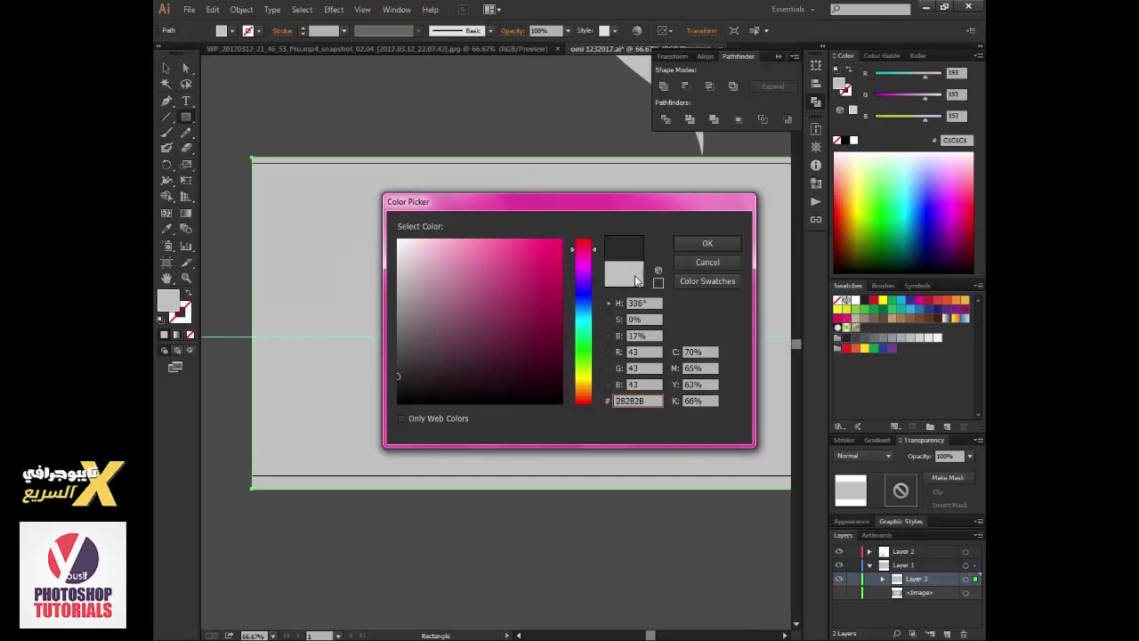
key(Return)
click(853, 578)
Step: Color the main logo path pink, sampled with the Eyedropper from the swatch reference
drag(693, 518, 597, 510)
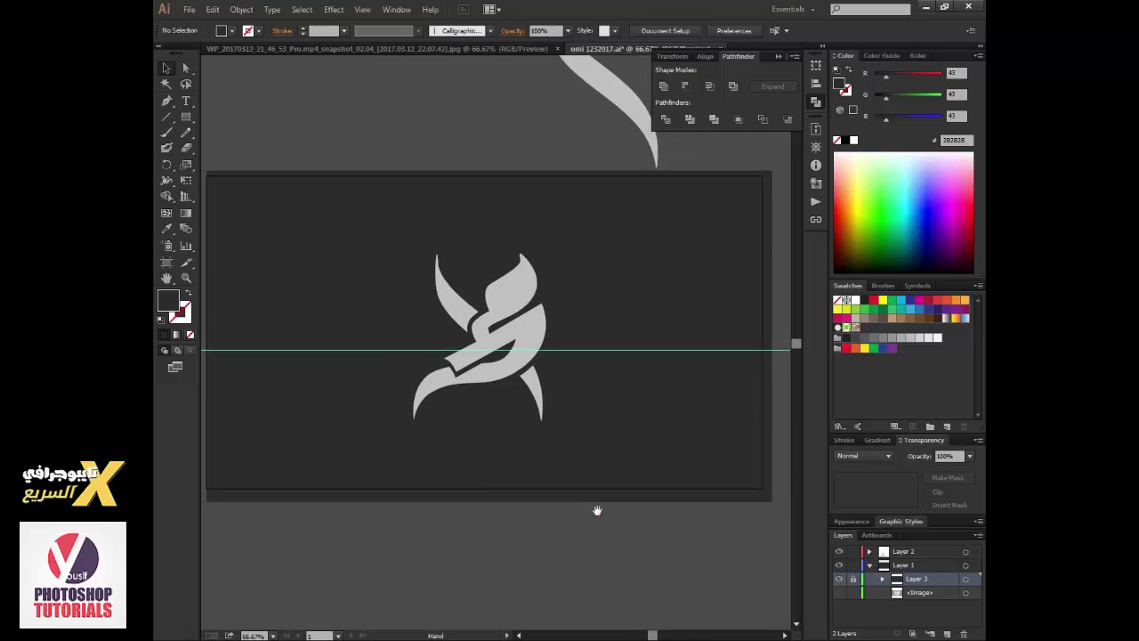
key(a)
scroll(436, 265, up, 5)
click(427, 298)
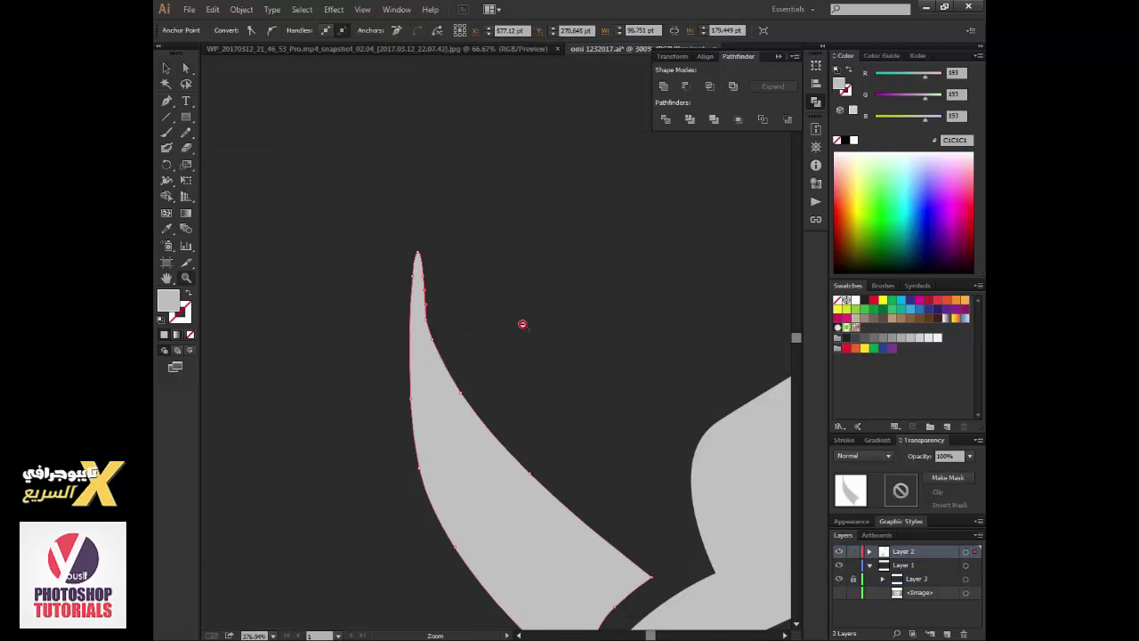
scroll(523, 324, down, 5)
click(655, 509)
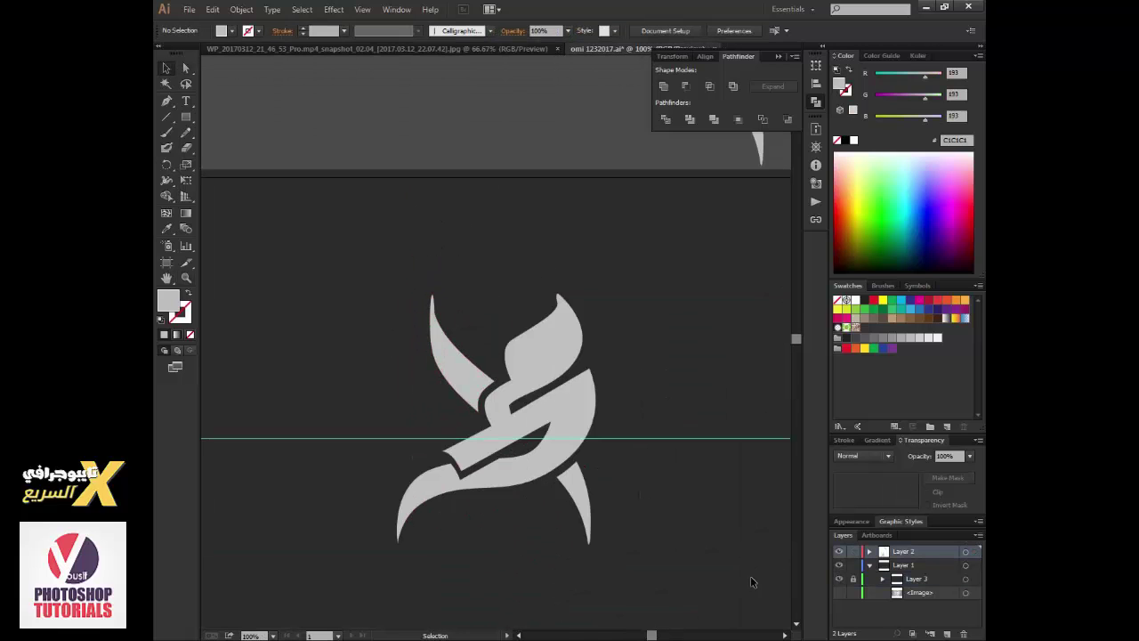
click(579, 457)
scroll(642, 432, down, 1)
key(i)
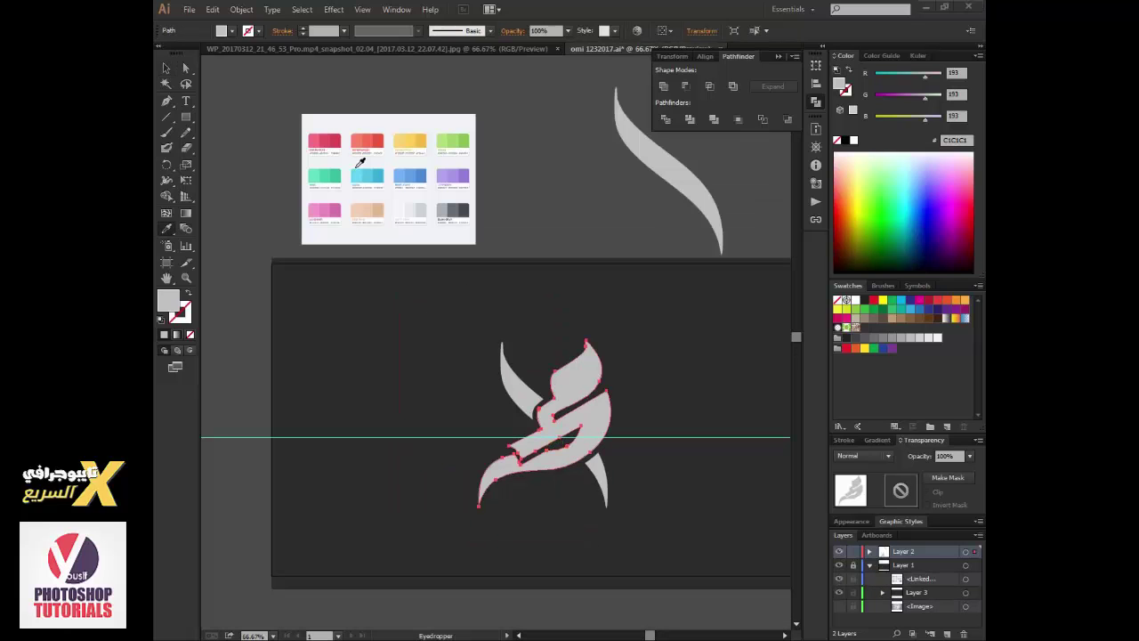
click(316, 138)
Step: Unite the logo pieces, make a white copy, and send it behind the pink logo
key(v)
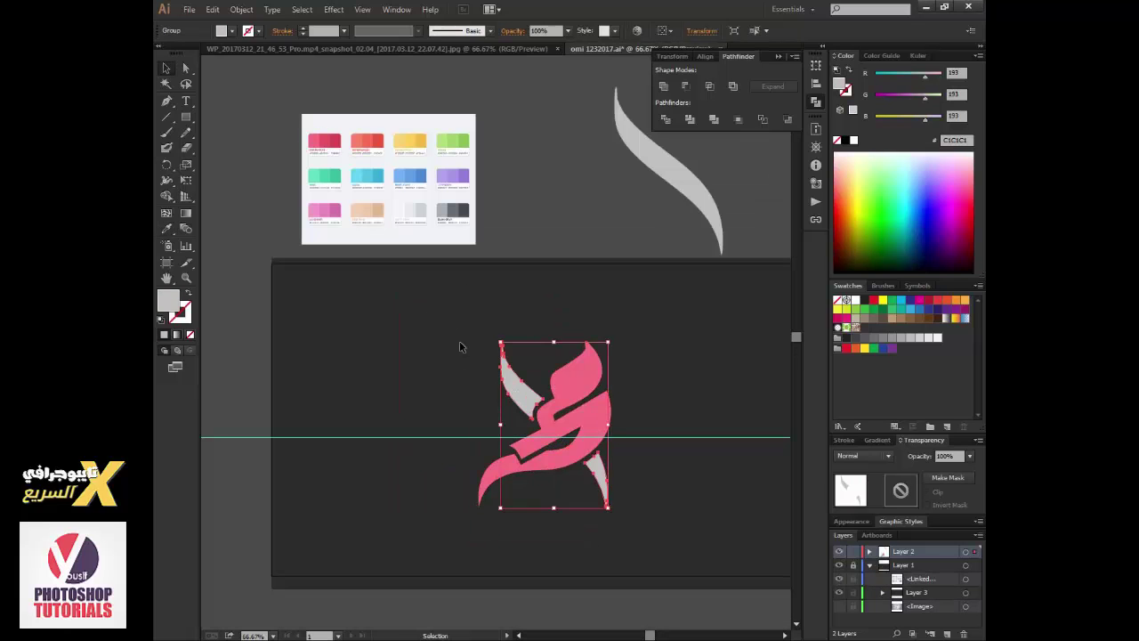
click(634, 398)
click(611, 489)
key(a)
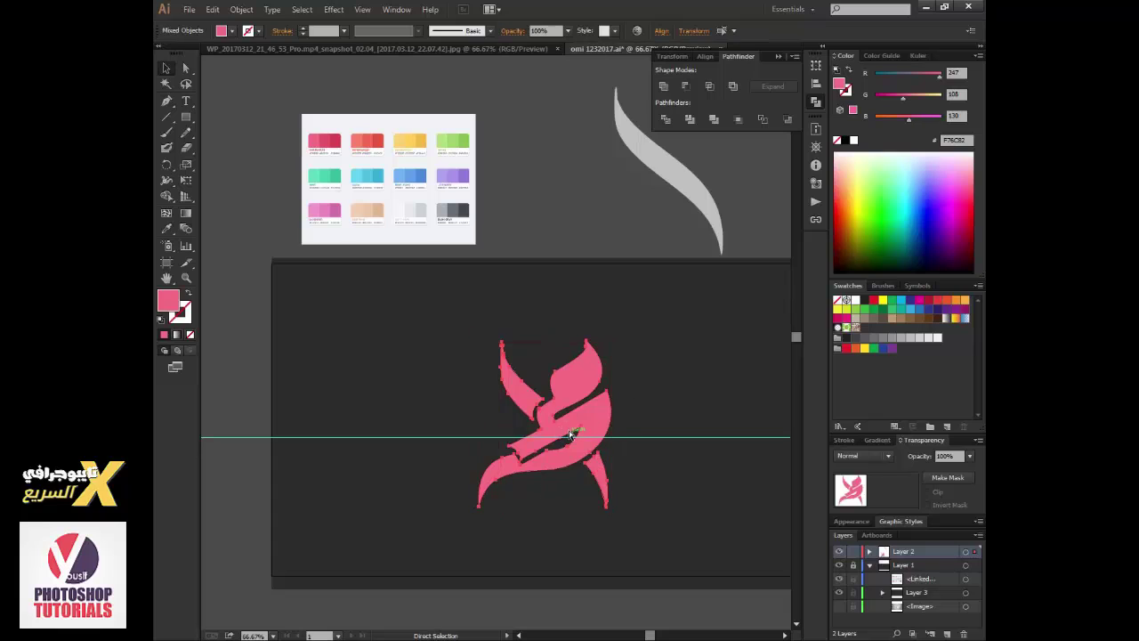
click(662, 86)
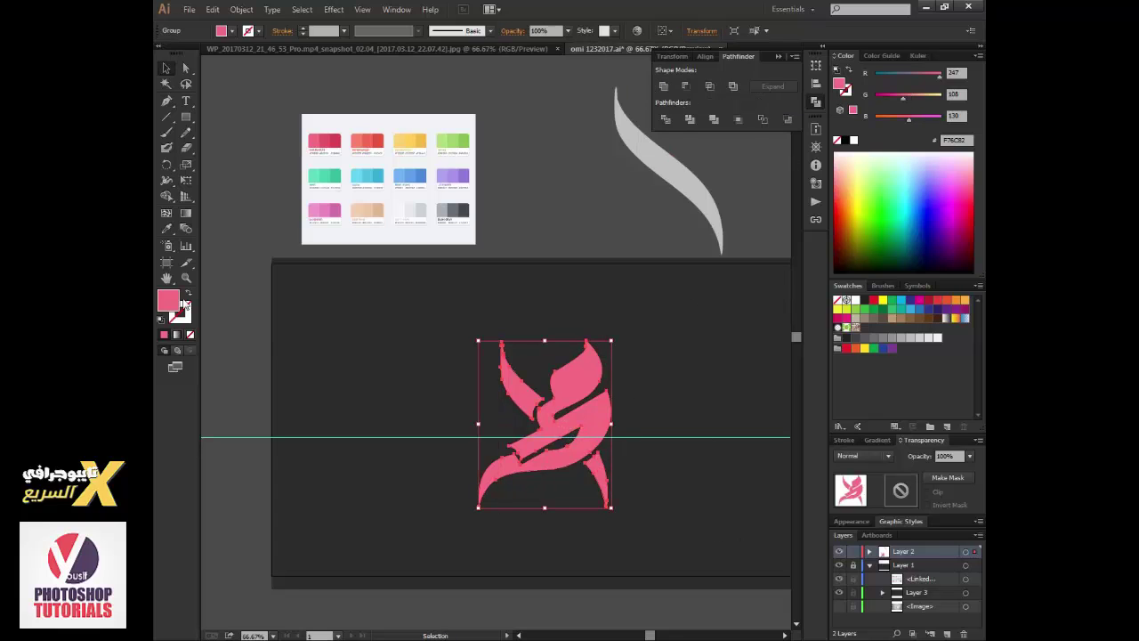
click(400, 205)
key(v)
right_click(585, 410)
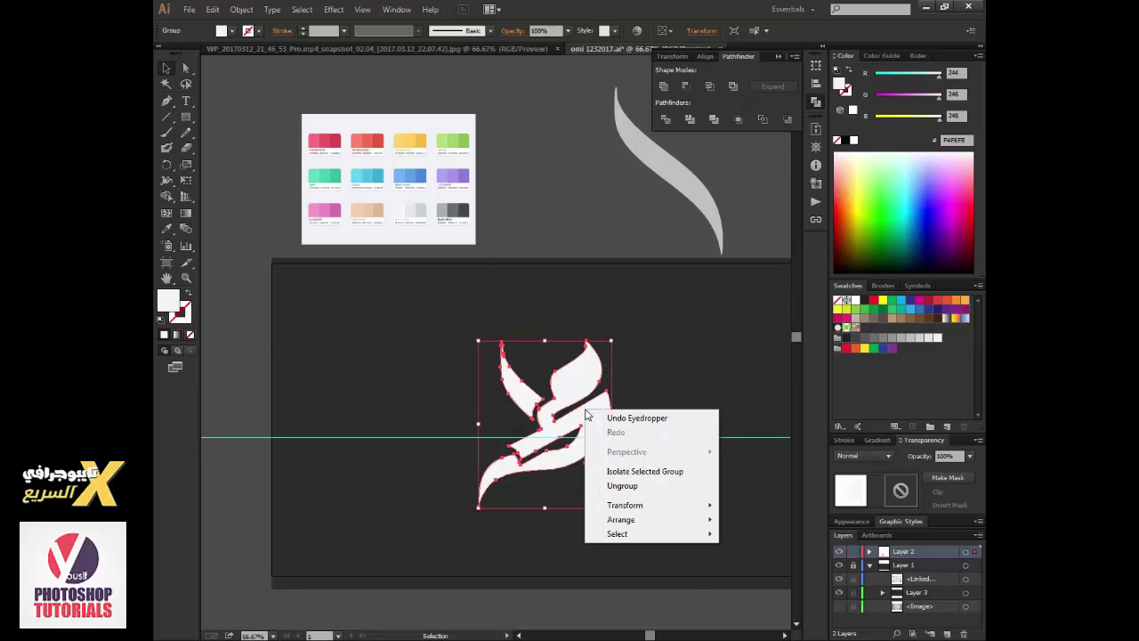
click(760, 562)
Step: Give the white copy a 21 pt stroke, expand it and unite it into one shape
key(s)
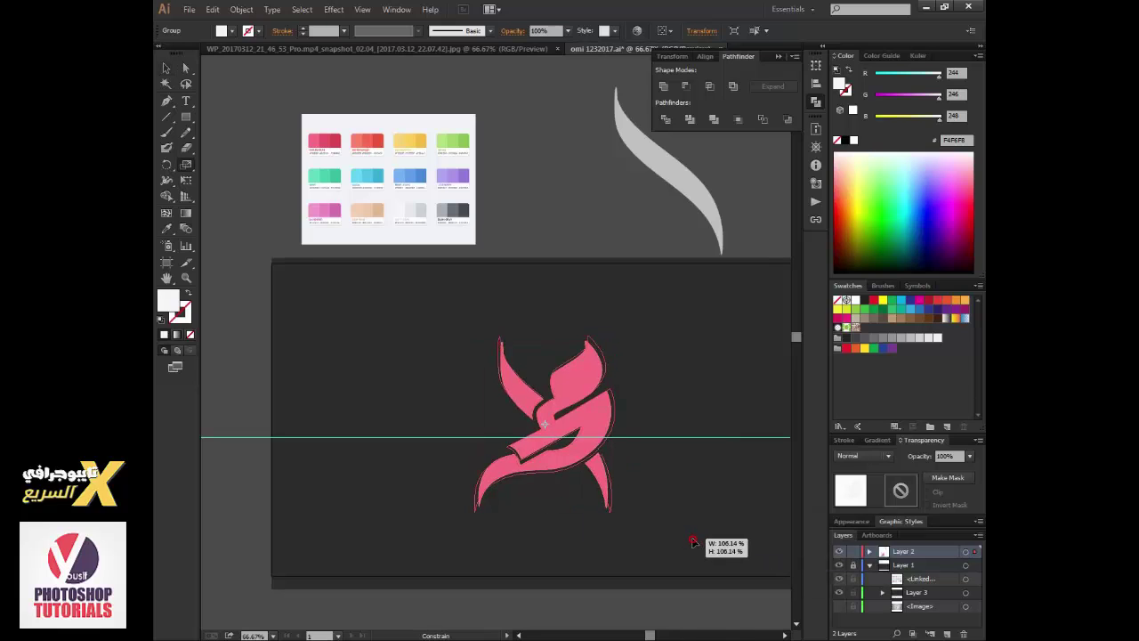
click(164, 334)
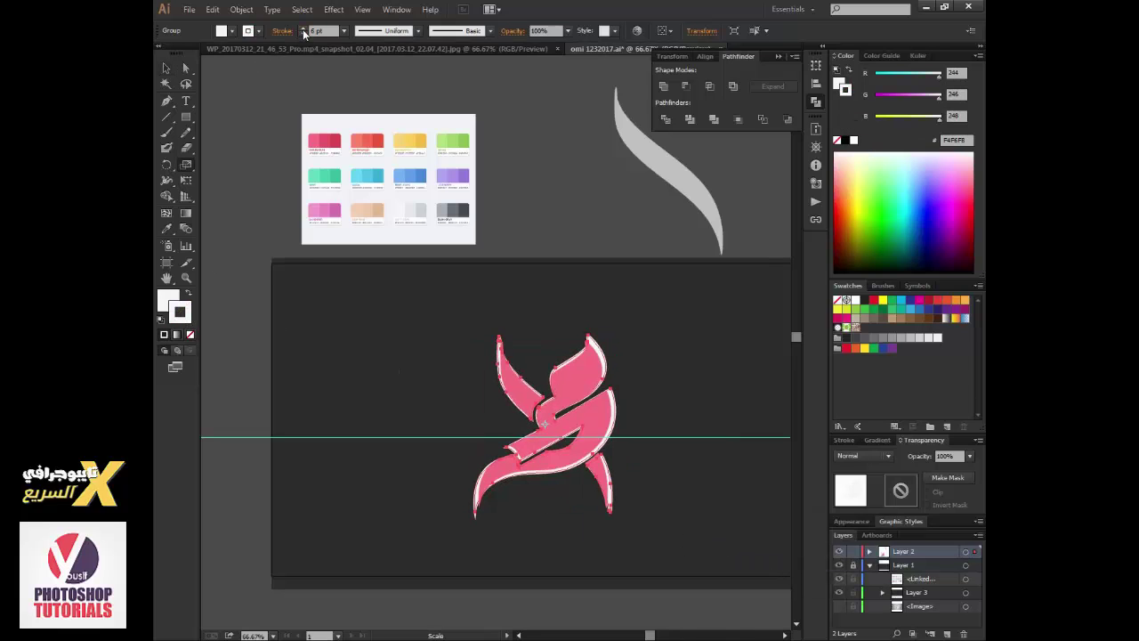
click(303, 29)
click(303, 30)
click(304, 29)
click(304, 29)
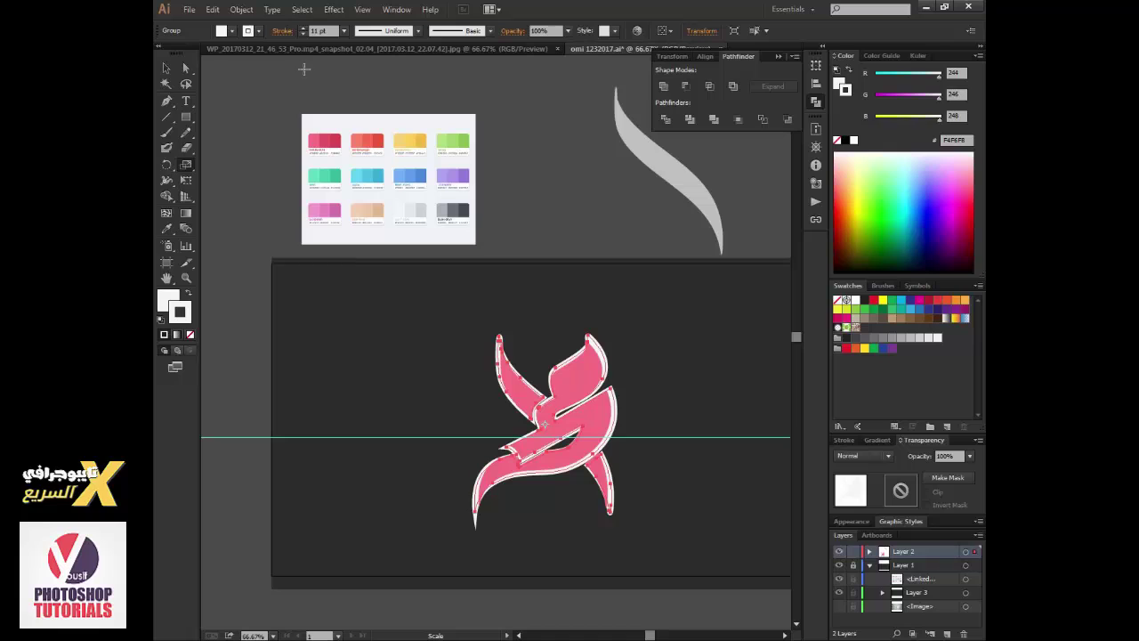
click(303, 29)
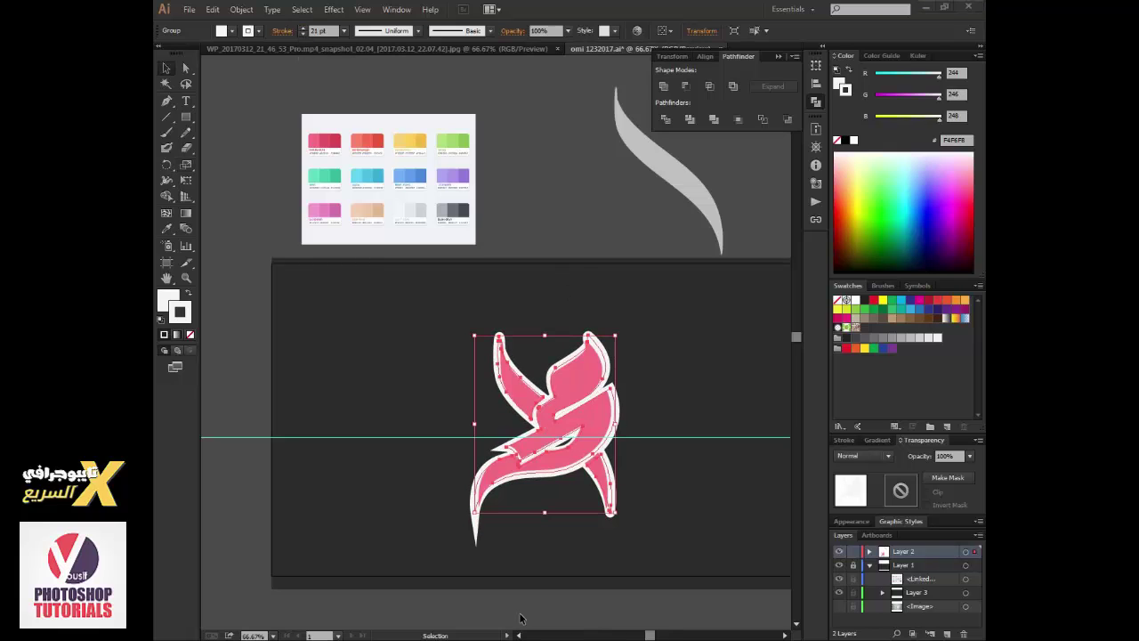
click(240, 9)
click(267, 148)
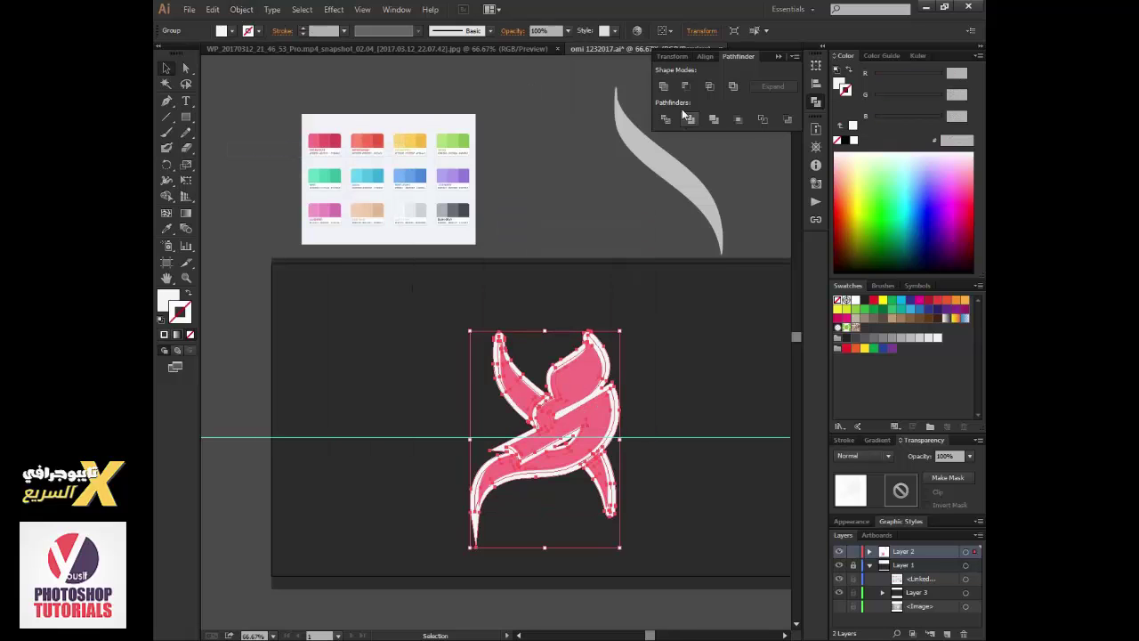
click(663, 86)
Step: Fill the notch in the white outline, merging it into one solid shape
drag(489, 378, 641, 489)
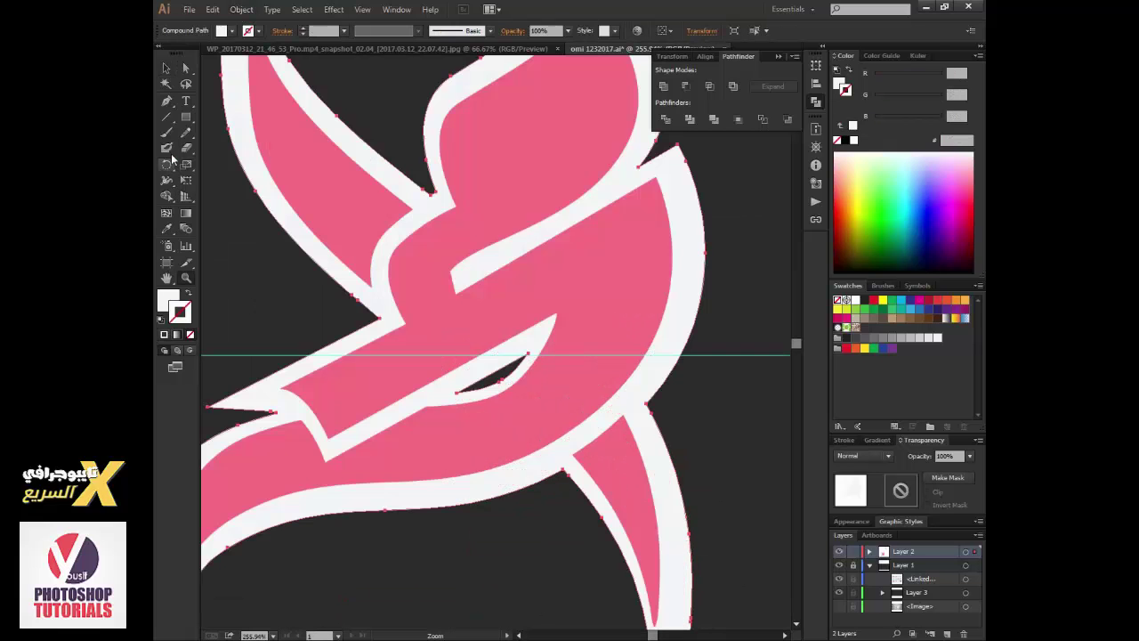
drag(538, 367, 521, 368)
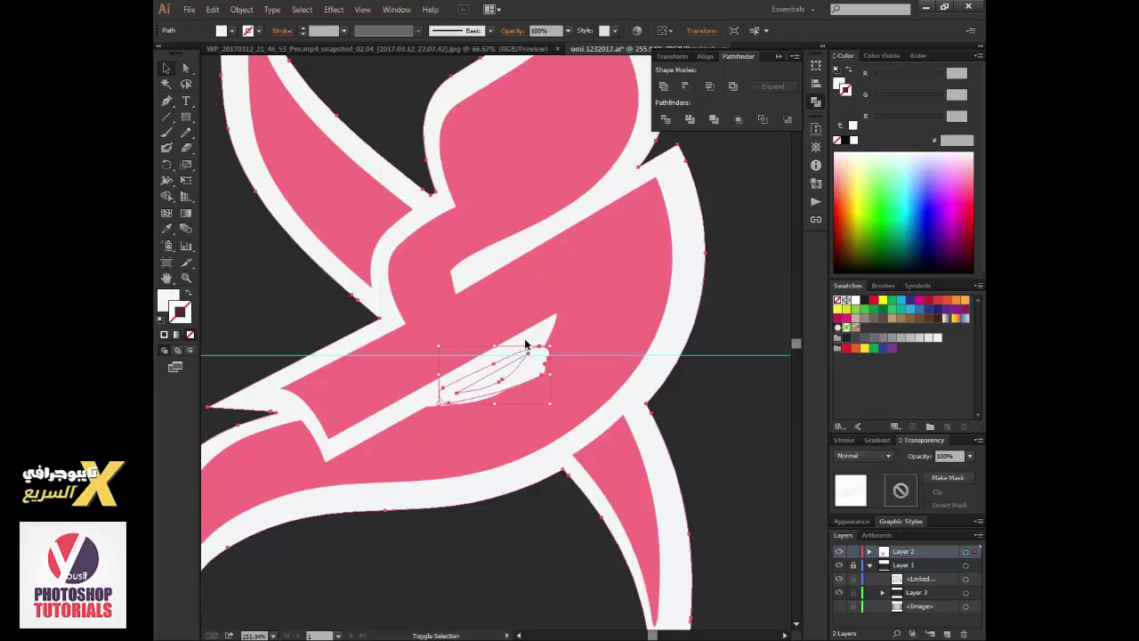
key(ctrl+z)
key(v)
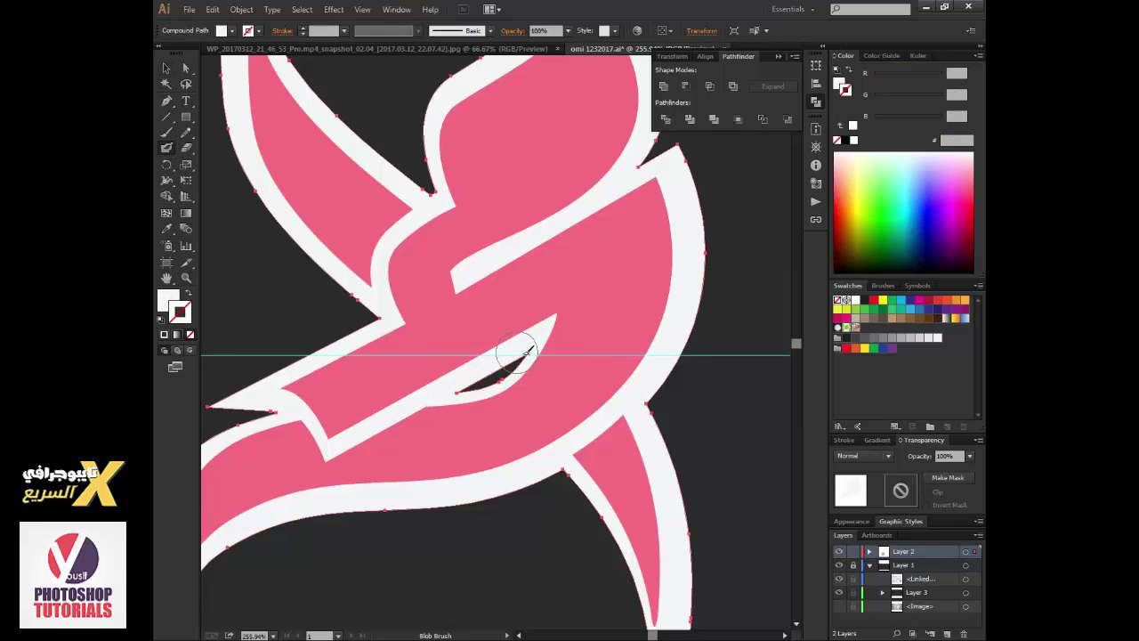
mouse_move(525, 351)
mouse_down()
mouse_move(489, 378)
mouse_move(526, 371)
mouse_up()
key(ctrl+z)
key(v)
key(v)
click(663, 85)
Step: Send the white backing shape behind the pink logo and rotate it slightly
right_click(589, 349)
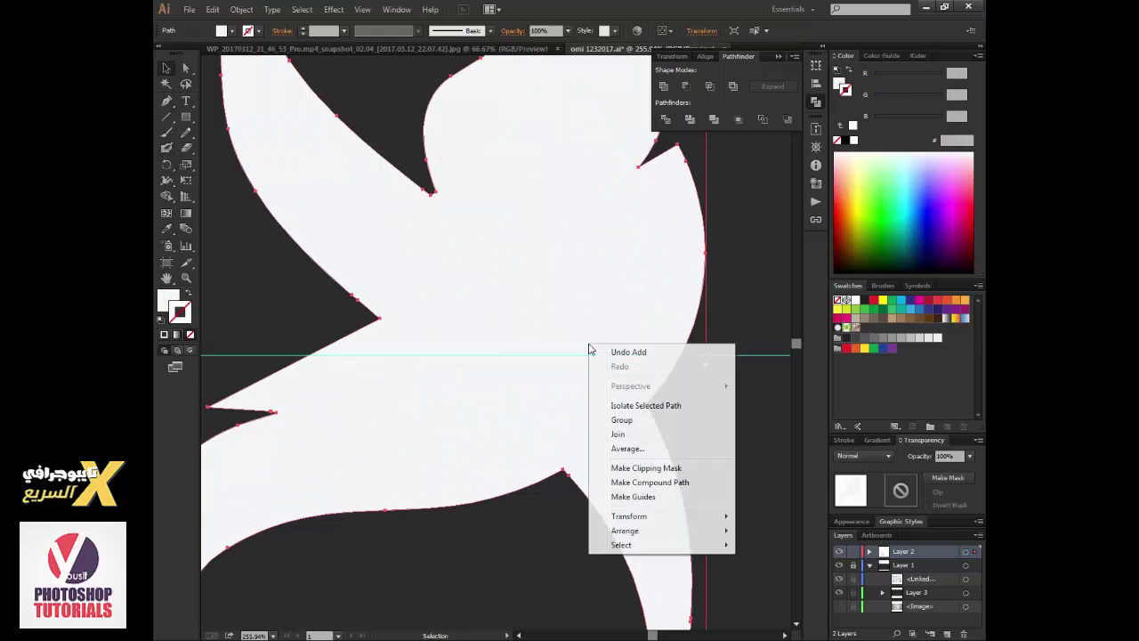
click(783, 572)
scroll(623, 399, down, 5)
scroll(588, 378, up, 2)
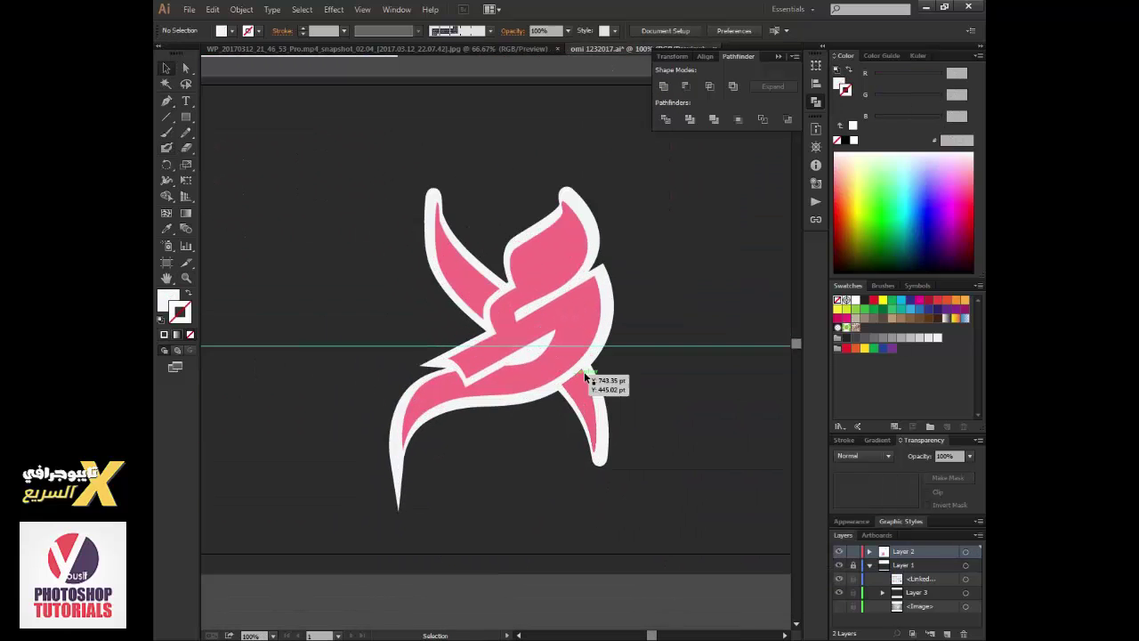
click(585, 378)
mouse_move(622, 498)
mouse_down()
mouse_move(698, 490)
mouse_move(488, 408)
mouse_up()
Step: Paste a pink copy of the white backing shape in front, then send it backward
key(v)
click(212, 9)
click(232, 72)
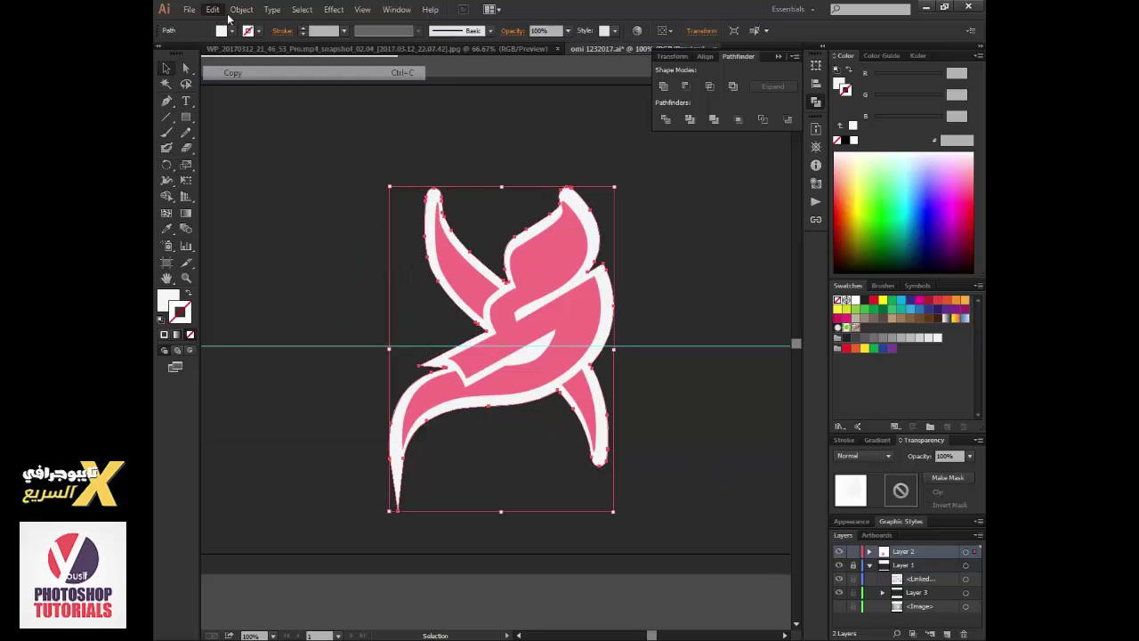
click(212, 9)
click(257, 95)
scroll(417, 183, down, 1)
click(407, 159)
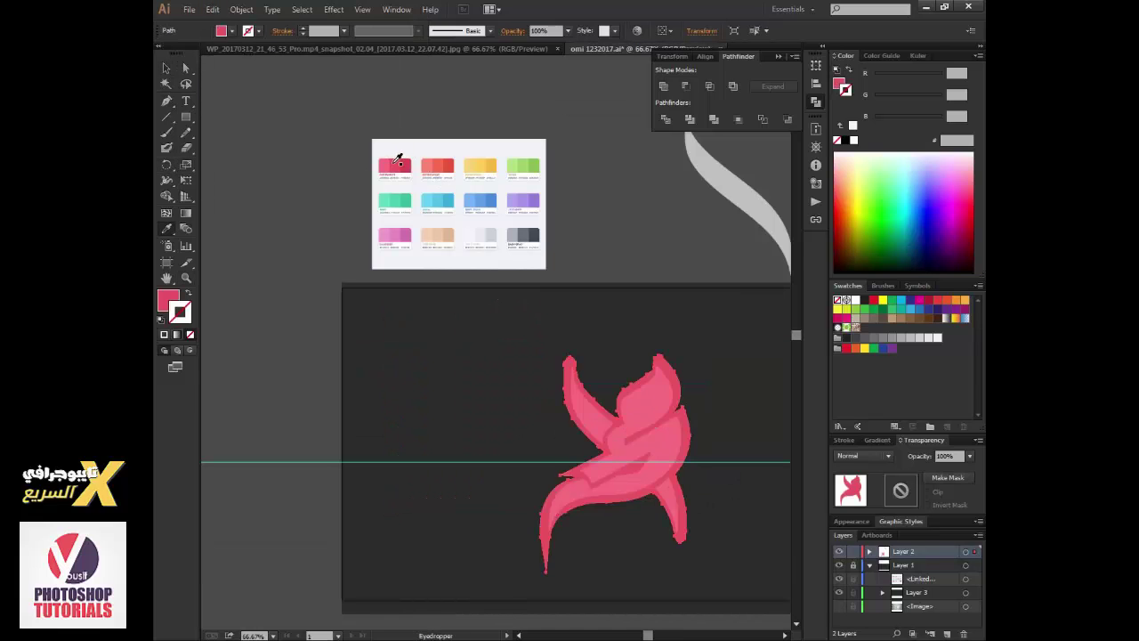
key(v)
right_click(681, 435)
mouse_move(715, 407)
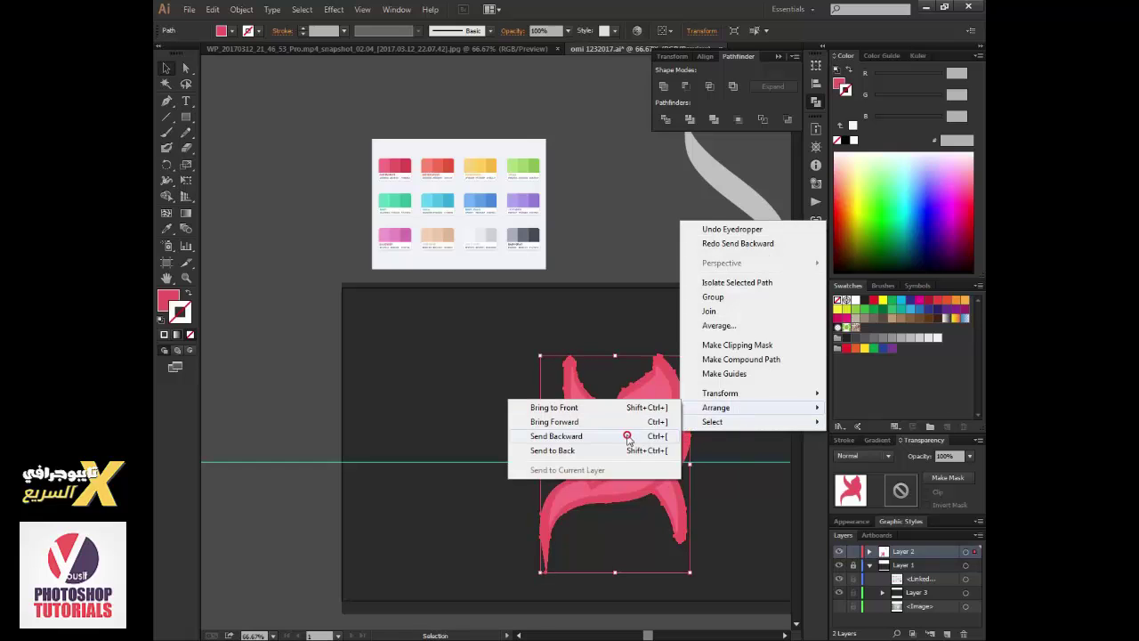
click(627, 435)
Step: Select the pink letter and group its pieces together
key(r)
key(ctrl+shift+a)
scroll(691, 411, up, 1)
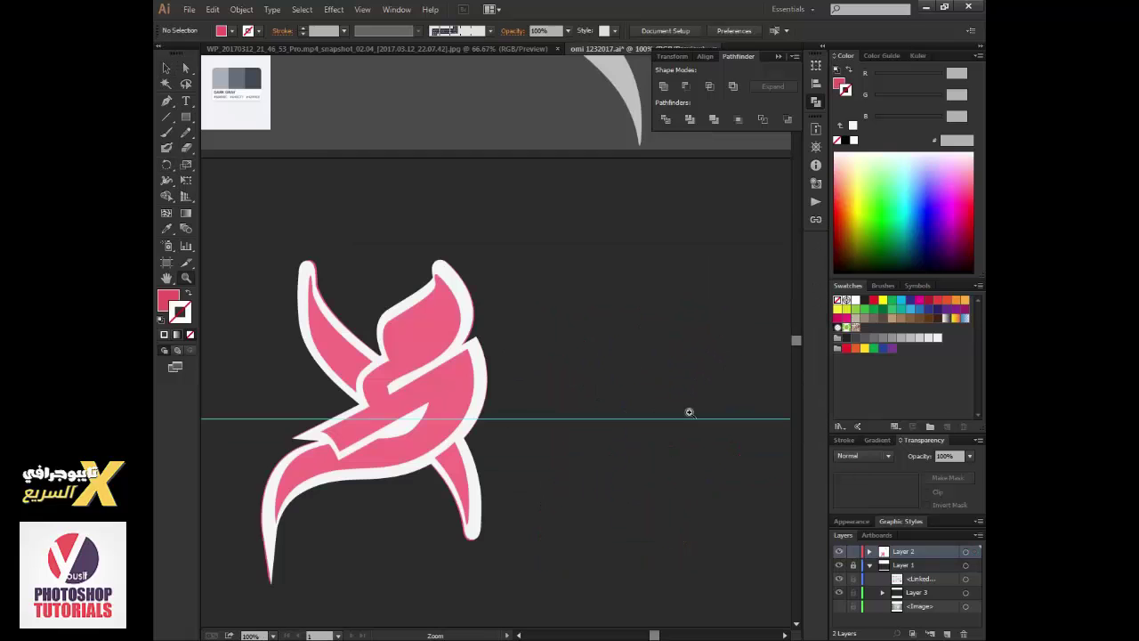
scroll(518, 406, up, 1)
click(395, 274)
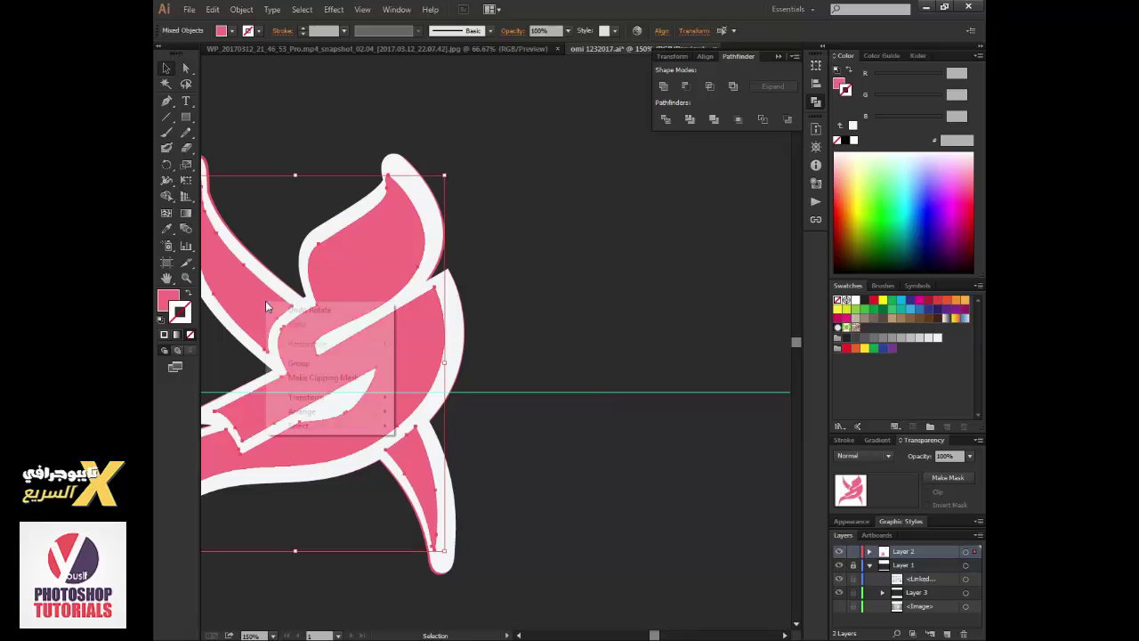
click(196, 9)
Step: Paste a darker pink copy of the letter in front, then send it one step backward
click(201, 7)
click(212, 9)
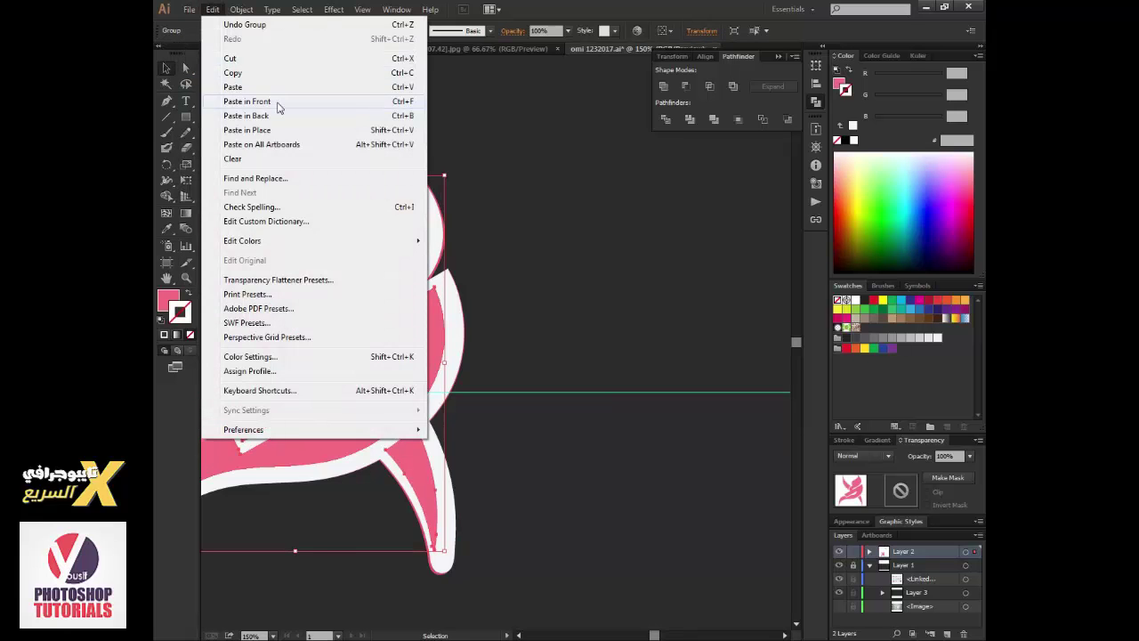
click(272, 102)
click(285, 118)
scroll(447, 252, down, 5)
scroll(465, 269, down, 5)
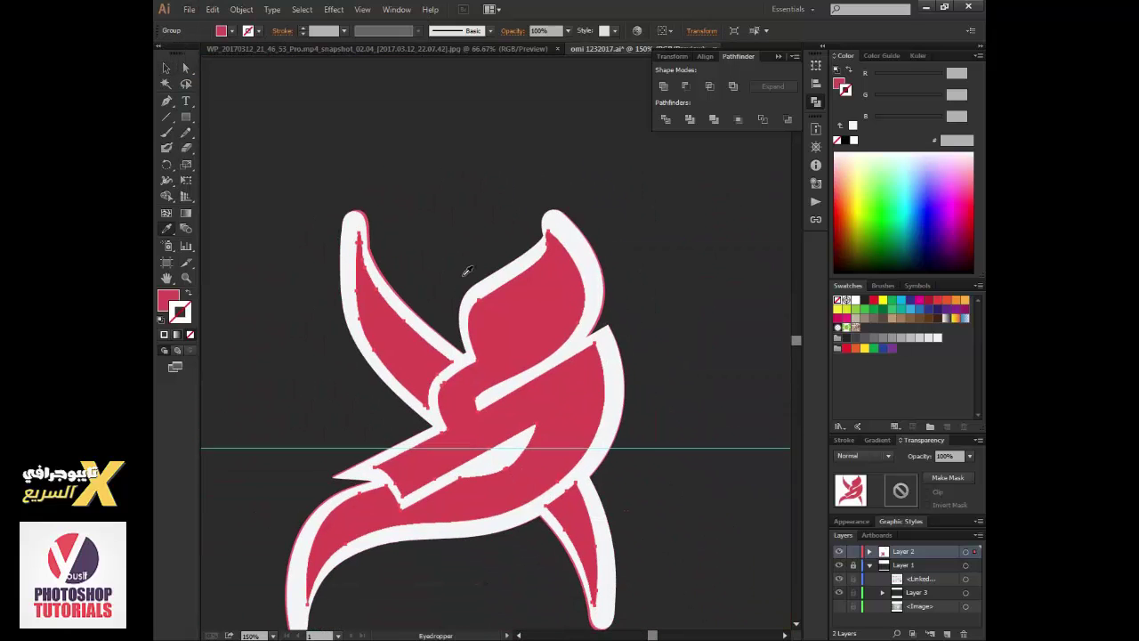
right_click(481, 319)
click(673, 458)
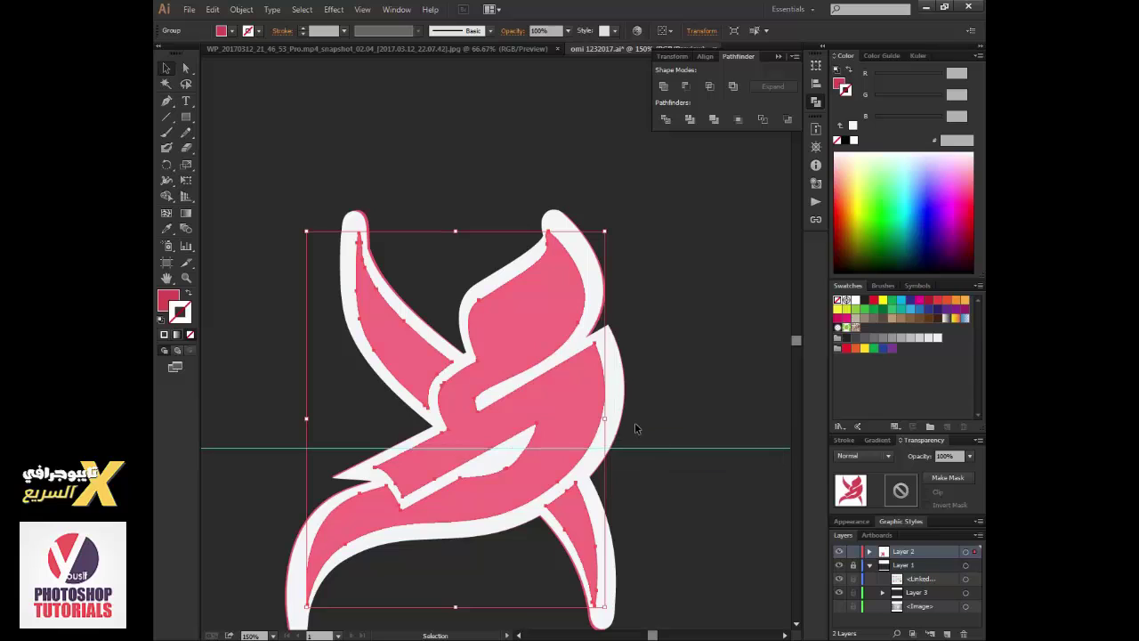
Step: Zoom out to the whole artboard and select the entire pink letter
click(648, 341)
alt+click(460, 351)
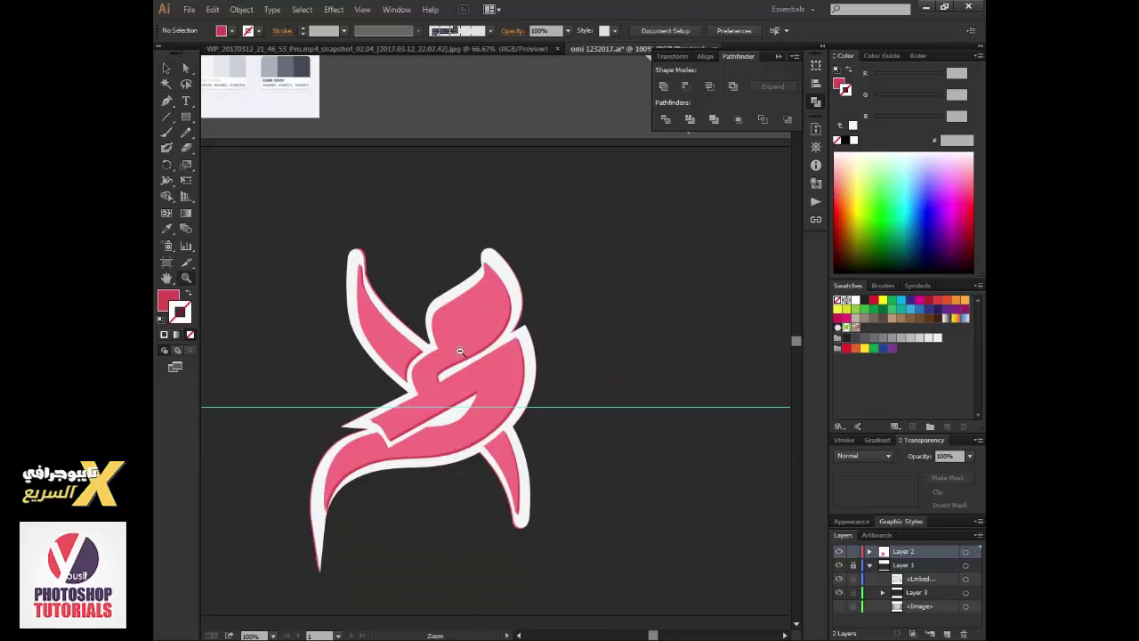
alt+click(460, 351)
key(v)
click(394, 466)
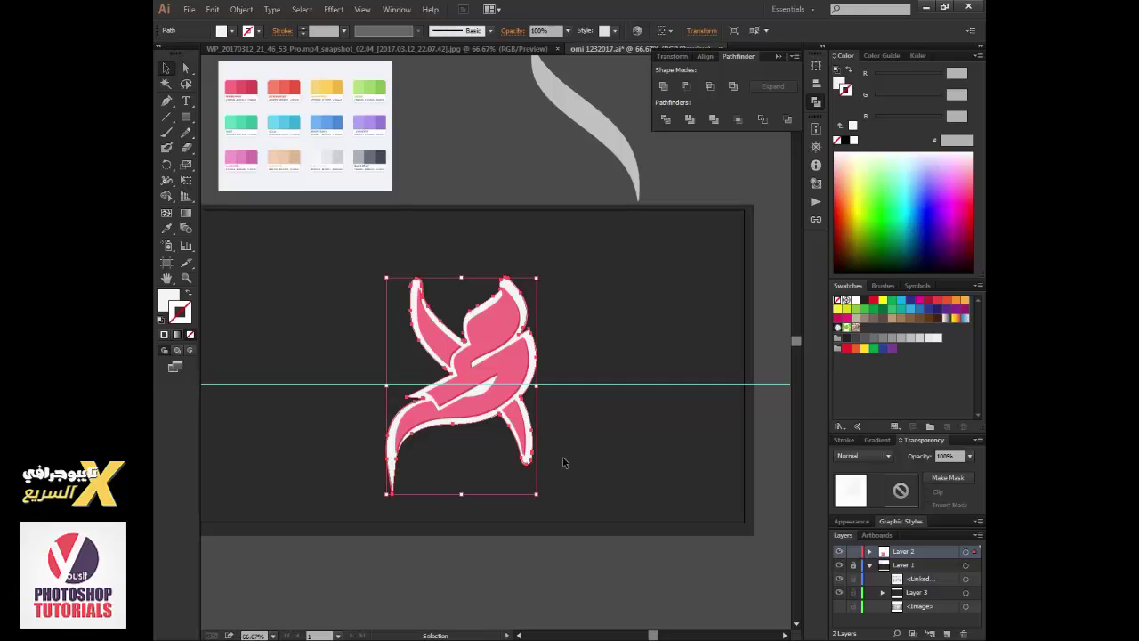
Step: Shrink the pink letter to about 82% and add a new layer for the bubbles
key(s)
drag(462, 491, 467, 465)
click(947, 632)
Step: Draw large and small white bubble circles around and behind the letter
drag(186, 117, 233, 147)
drag(288, 315, 421, 450)
drag(369, 294, 446, 370)
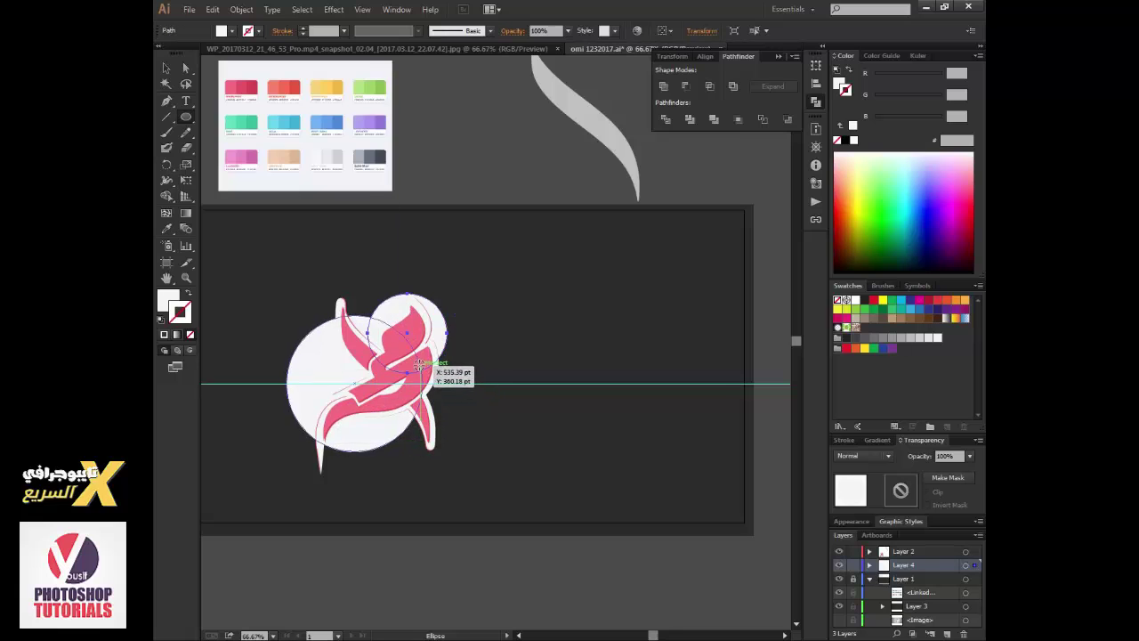
key(v)
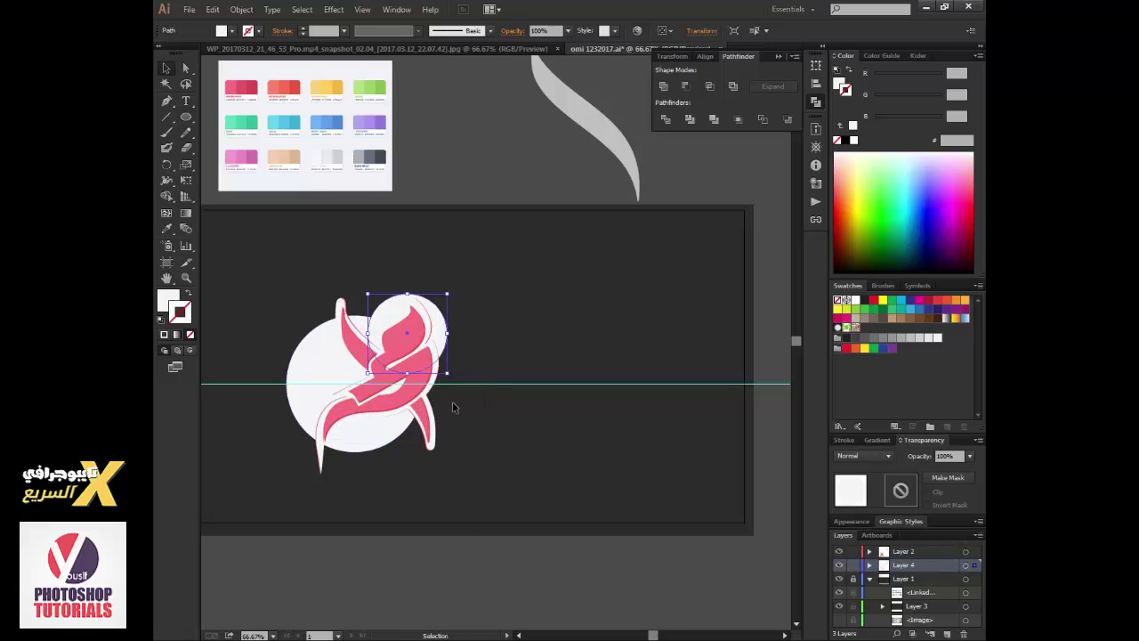
drag(433, 434, 435, 436)
drag(367, 306, 383, 322)
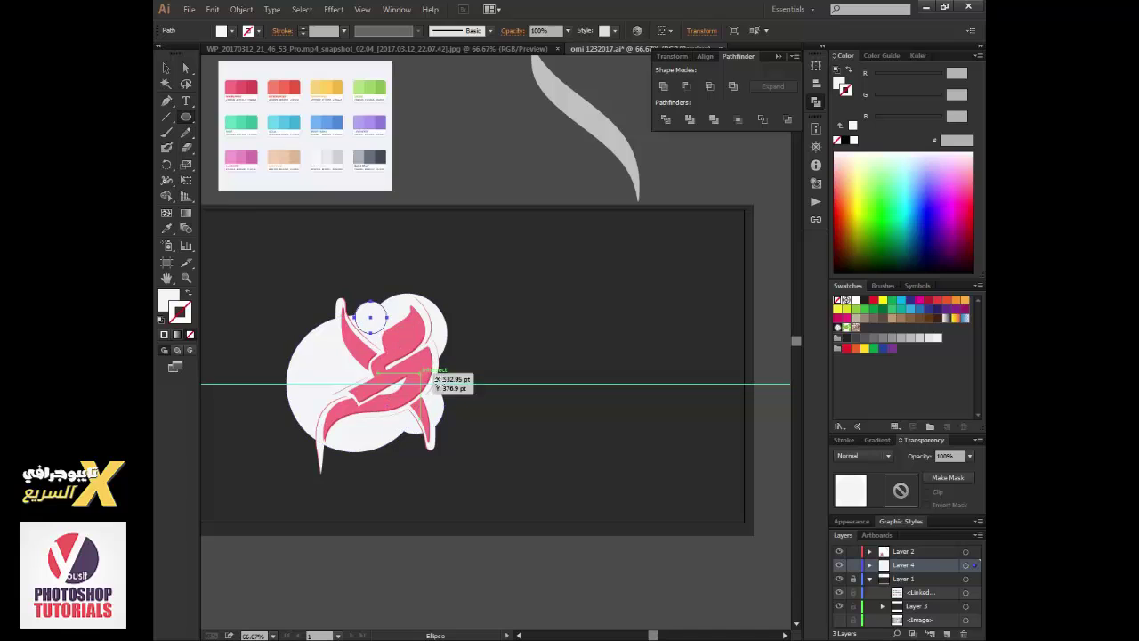
drag(436, 362, 459, 384)
drag(301, 311, 311, 320)
key(z)
click(498, 436)
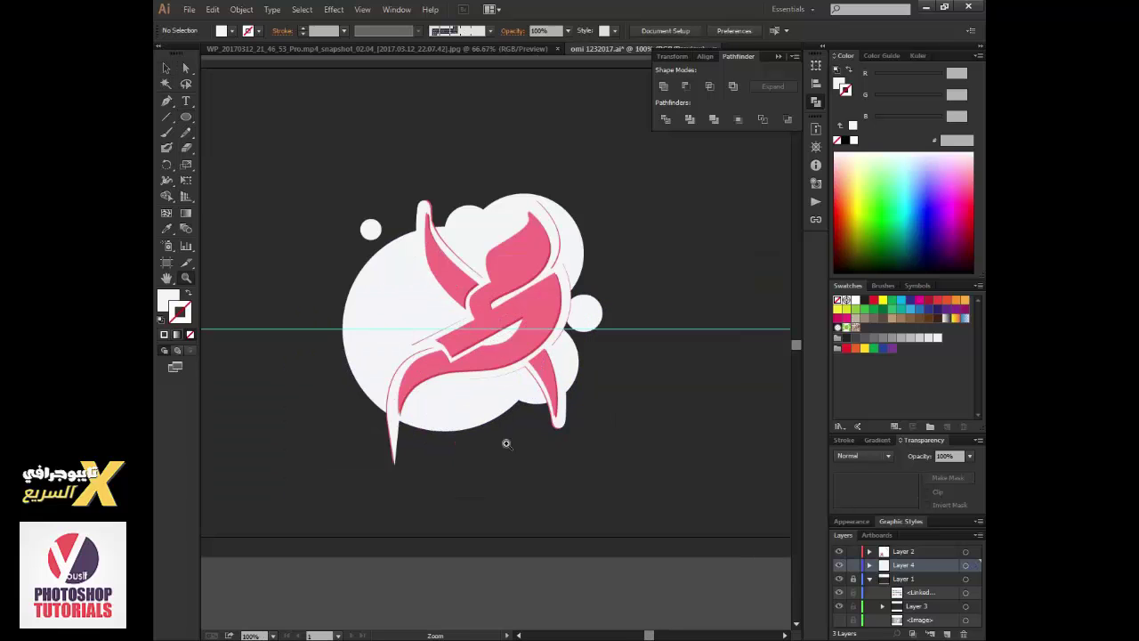
Step: Sample the letter's pink and draw a small pink dot below the letter on Layer 2
click(455, 336)
key(i)
click(444, 277)
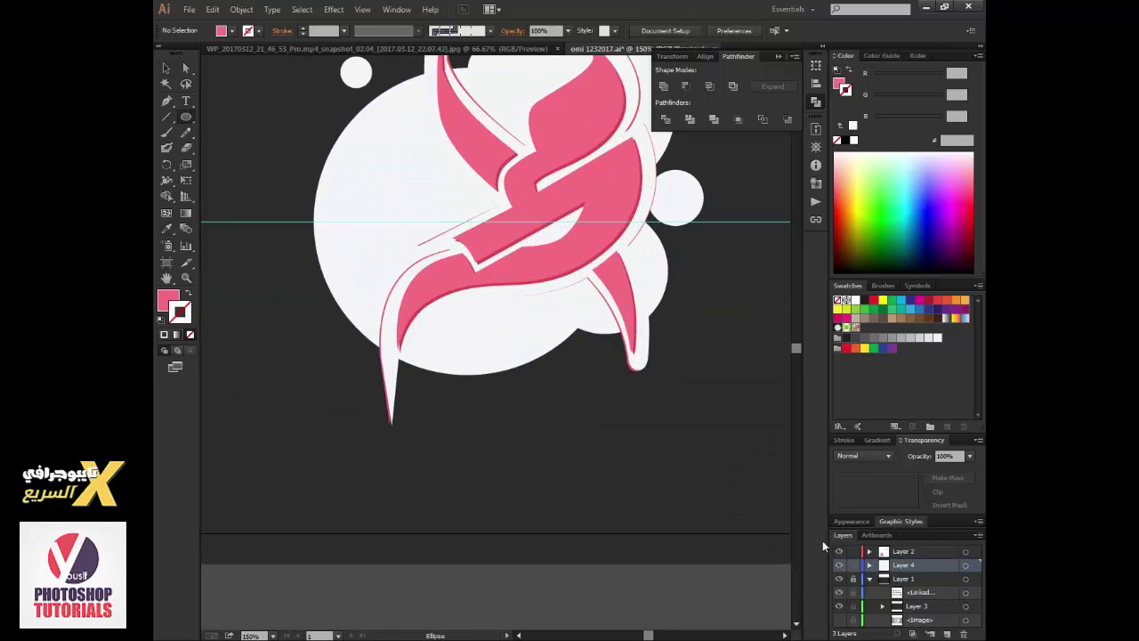
click(904, 550)
drag(459, 340, 480, 339)
key(ctrl+minus)
key(ctrl+minus)
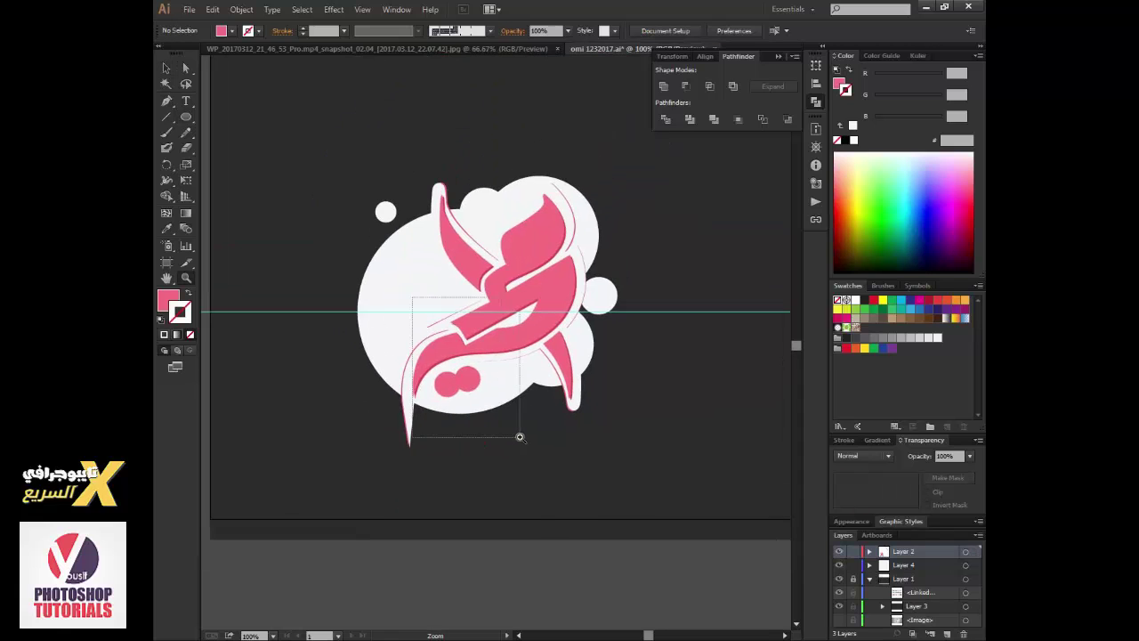
Step: On the right dot's copy, swap fill and stroke and make the outline light grey EFEFEF
drag(419, 356, 522, 437)
shift+click(435, 416)
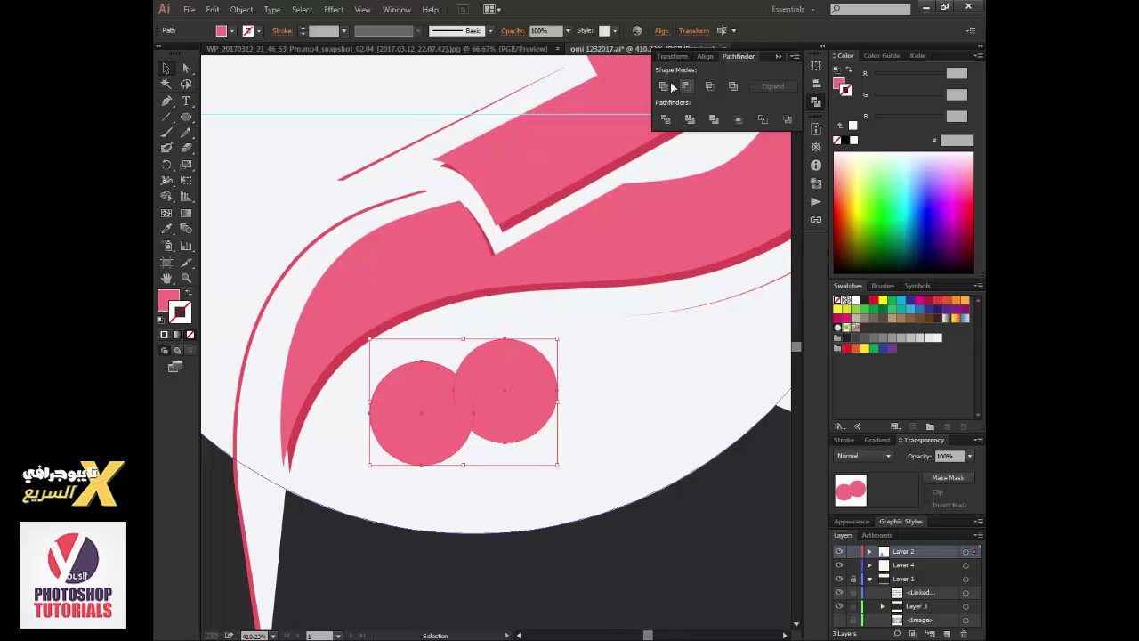
click(564, 483)
click(517, 410)
key(shift+x)
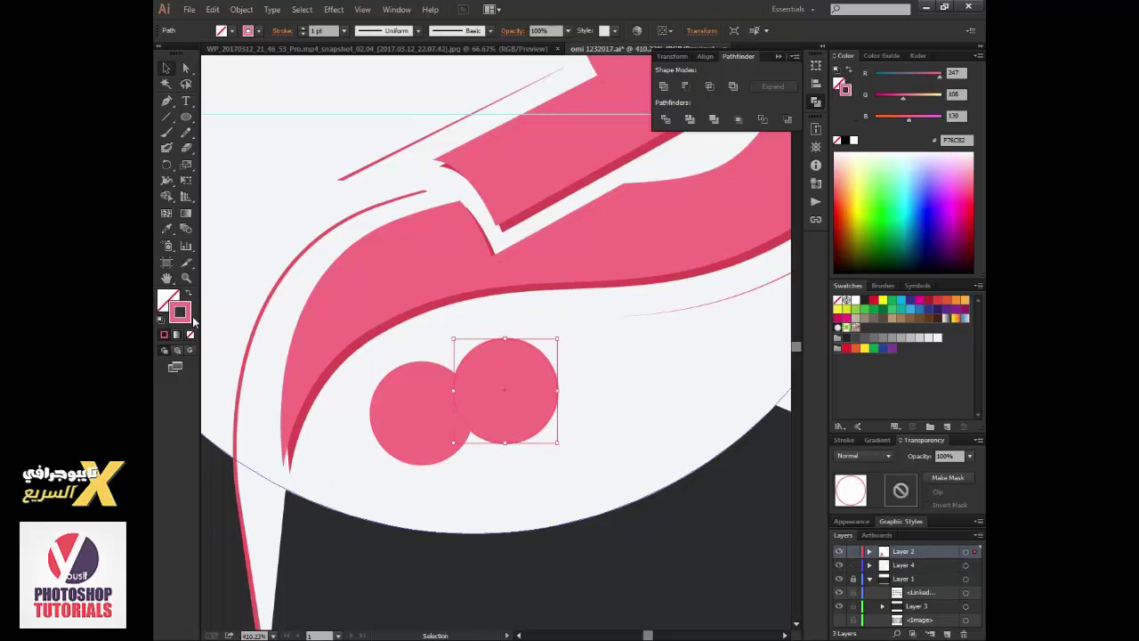
double_click(182, 314)
click(398, 249)
click(685, 242)
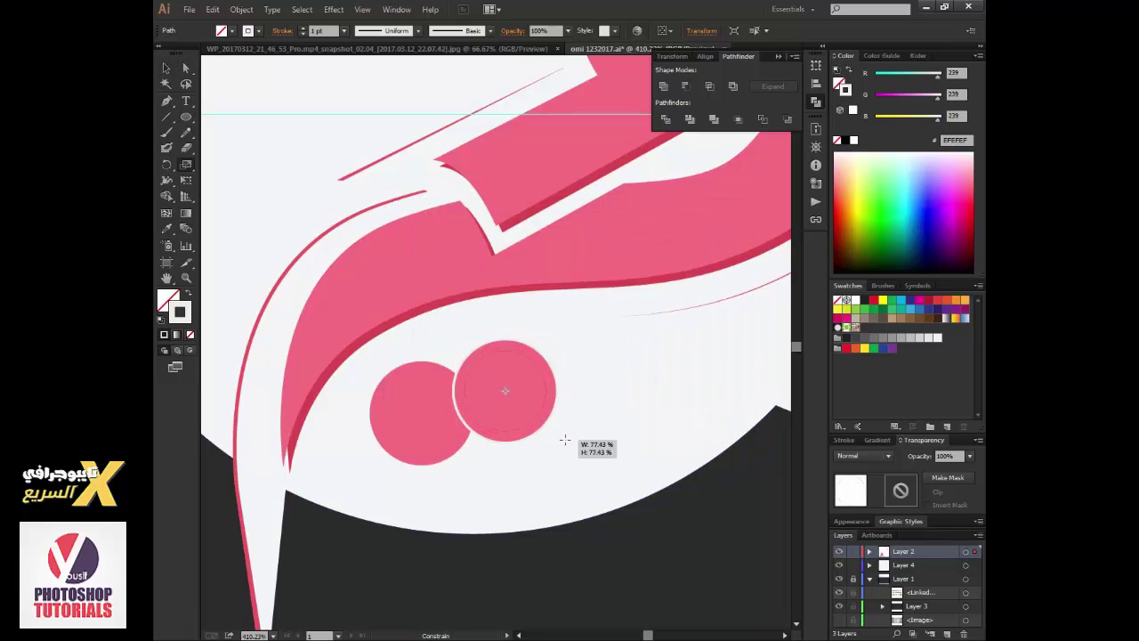
Step: Give the grey ring an oval width profile and erase its right and bottom into a crescent
click(490, 31)
click(382, 32)
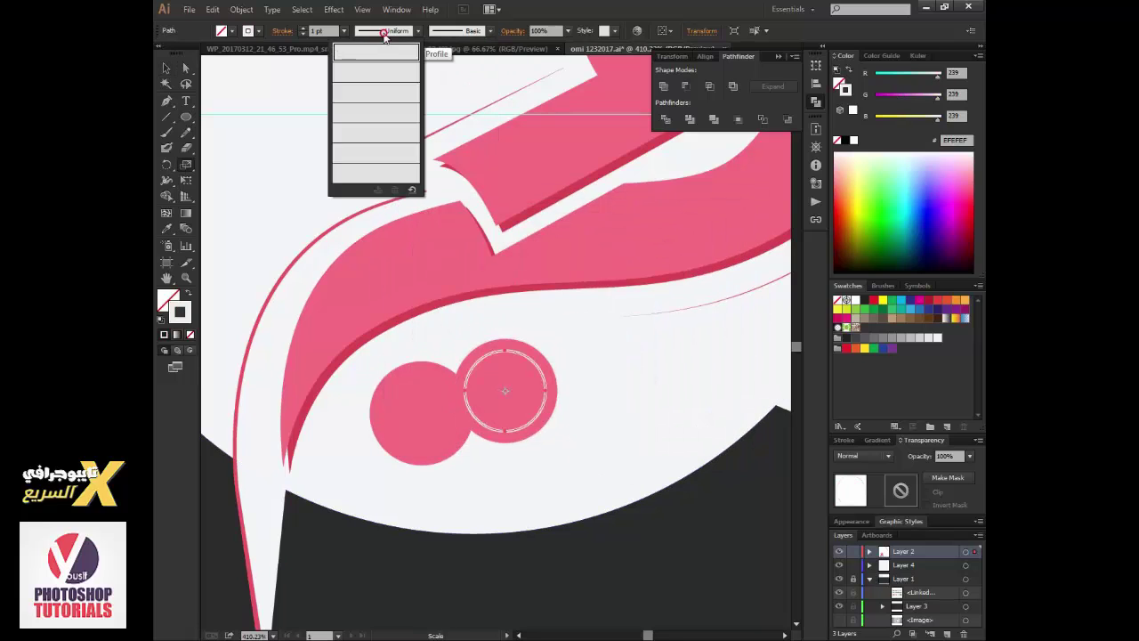
click(386, 66)
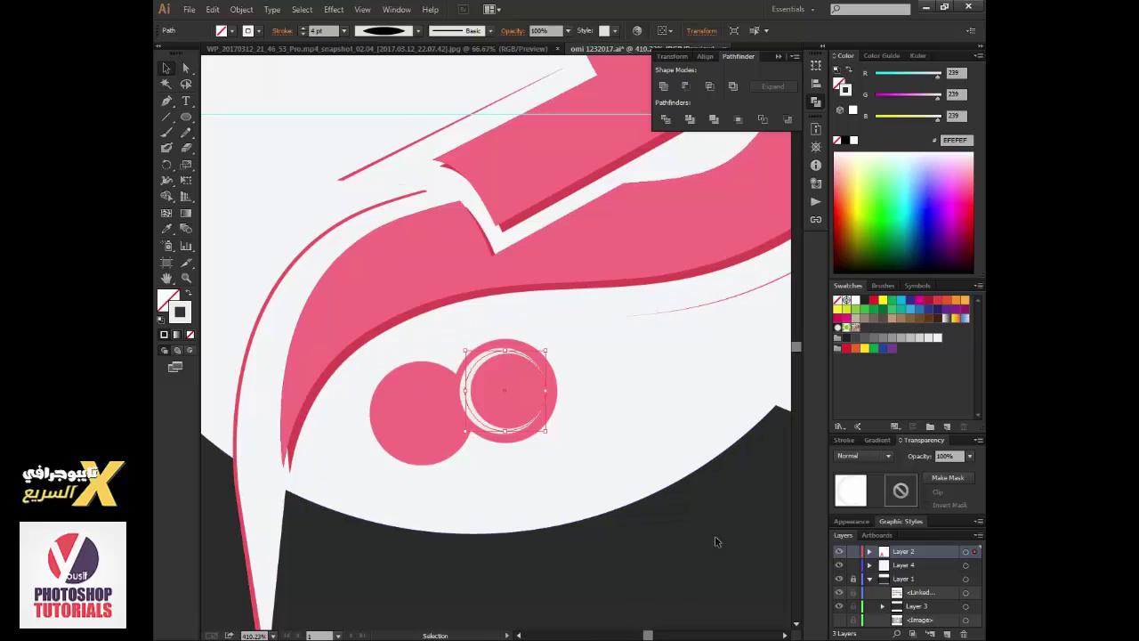
drag(165, 100, 214, 136)
click(214, 133)
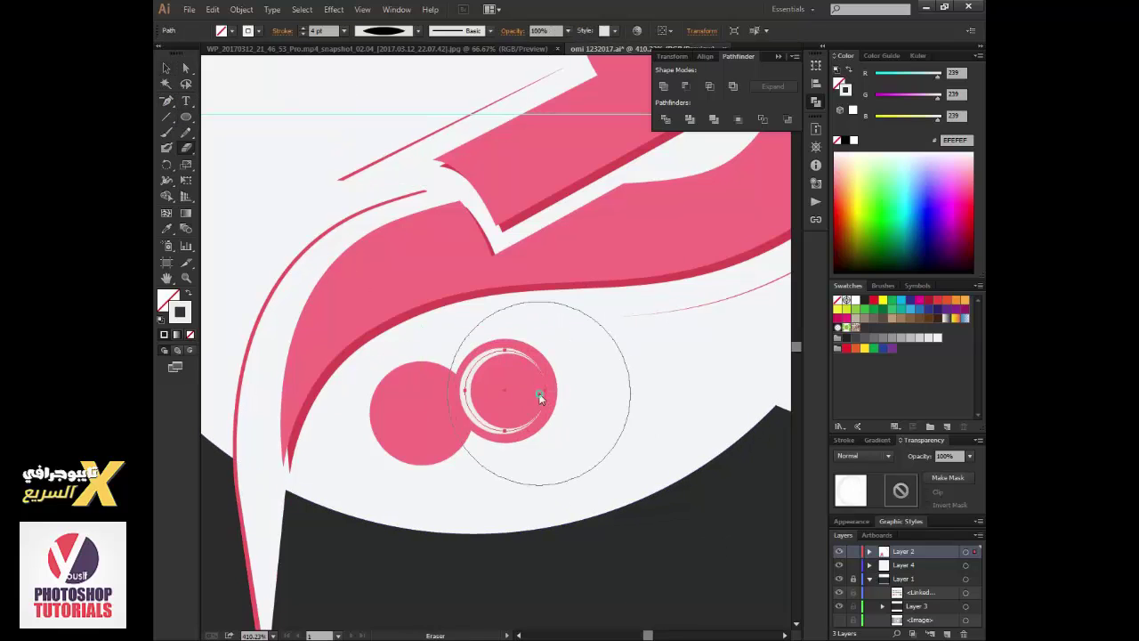
drag(540, 398, 503, 436)
key(v)
click(649, 546)
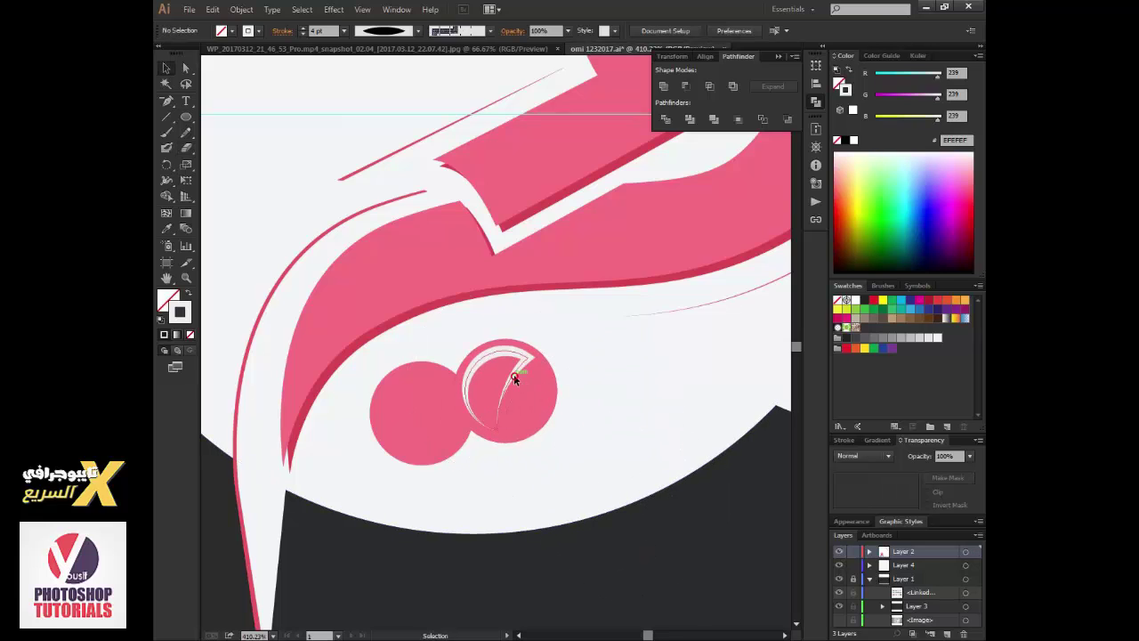
Step: Copy the crescent highlight arc onto the left pink dot
drag(514, 373, 425, 397)
ctrl+alt+click(553, 363)
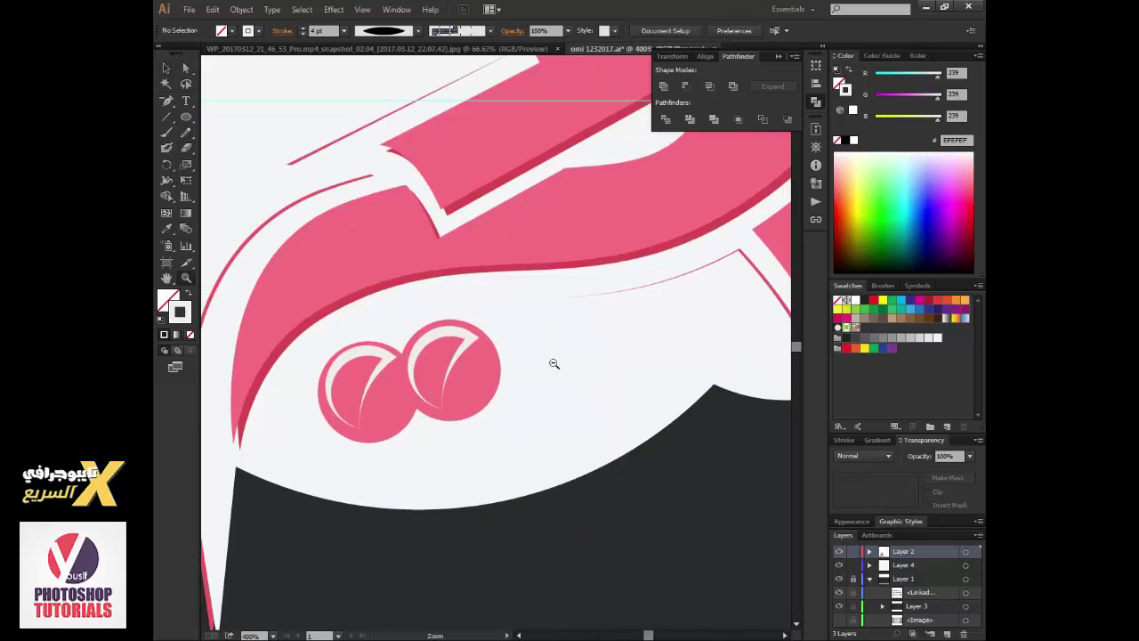
ctrl+alt+click(554, 363)
ctrl+alt+click(552, 365)
ctrl+alt+click(549, 369)
ctrl+alt+click(545, 373)
ctrl+alt+click(540, 378)
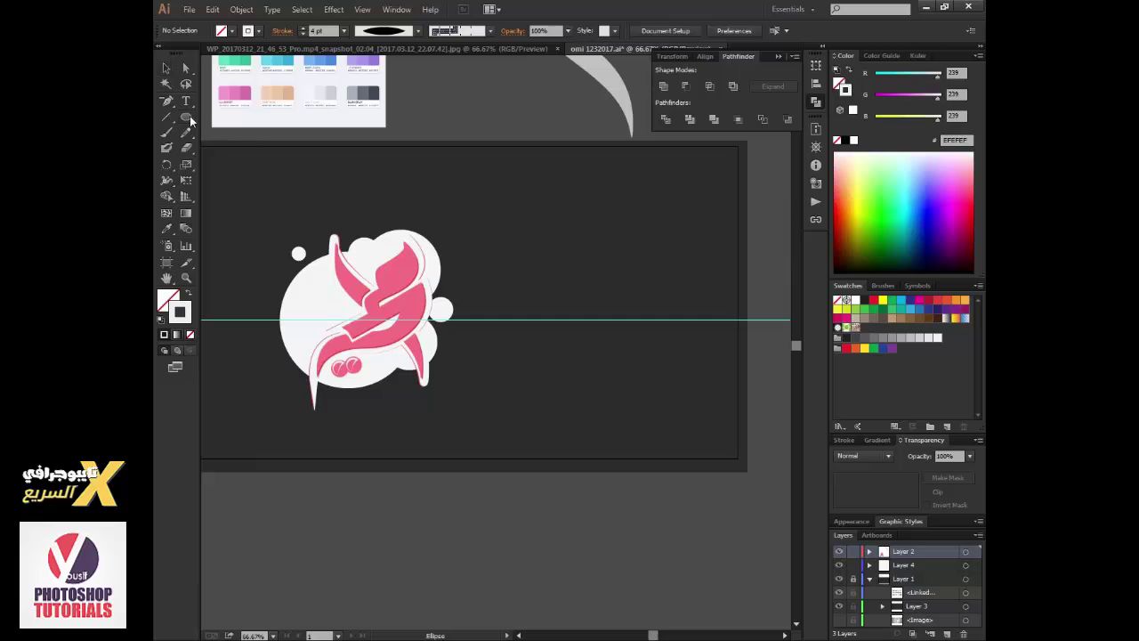
Step: Intersect a large white circle with the pink letter to lighten its left side
drag(267, 272, 393, 402)
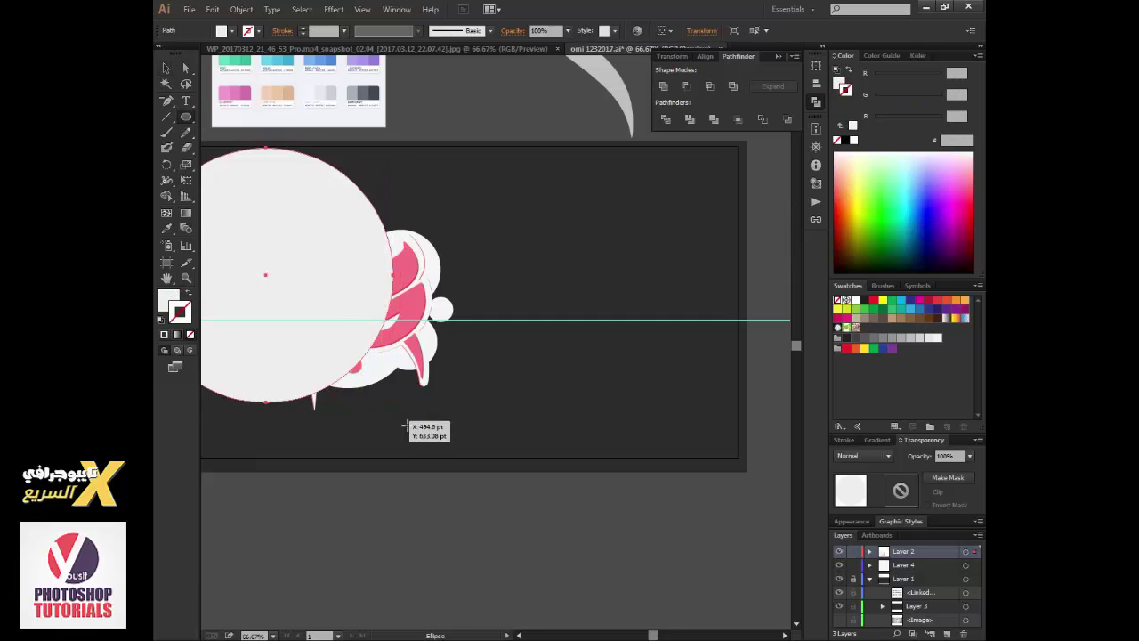
shift+click(411, 313)
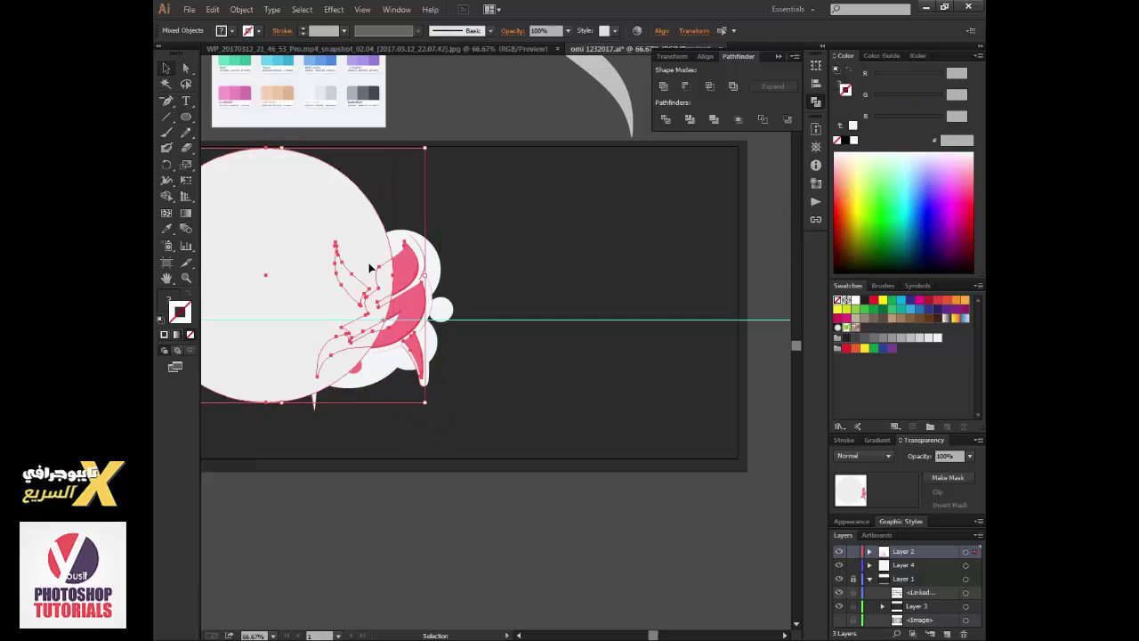
click(165, 195)
alt+click(267, 203)
key(v)
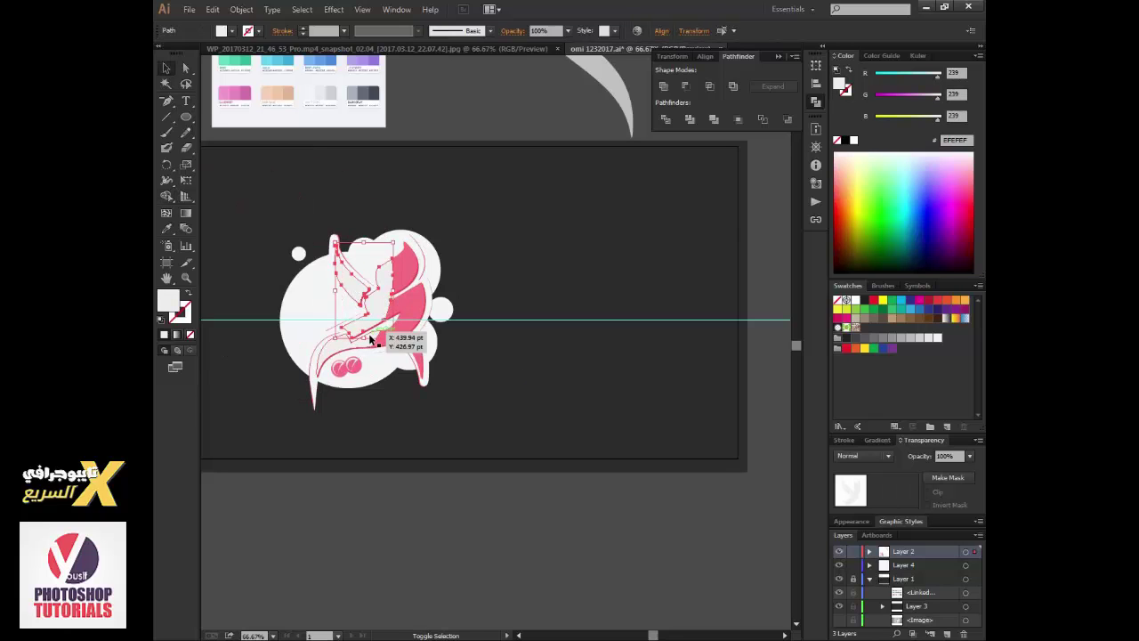
click(623, 398)
Step: Move the whole logo toward the centre of the artboard
drag(295, 265, 471, 345)
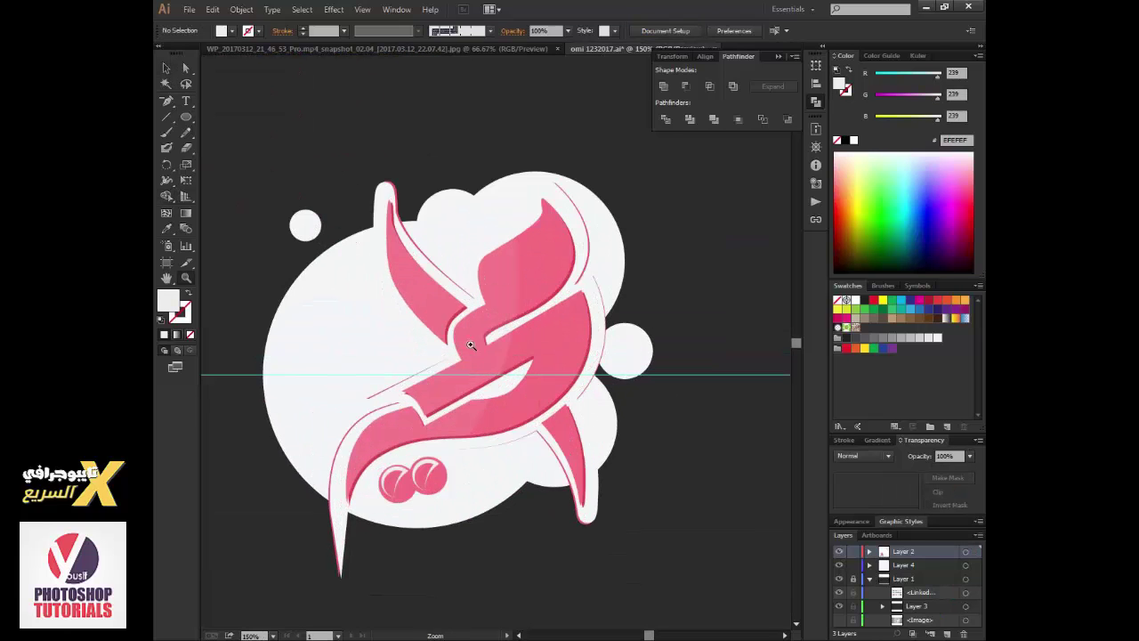
ctrl+click(470, 345)
ctrl+click(712, 439)
alt+click(631, 376)
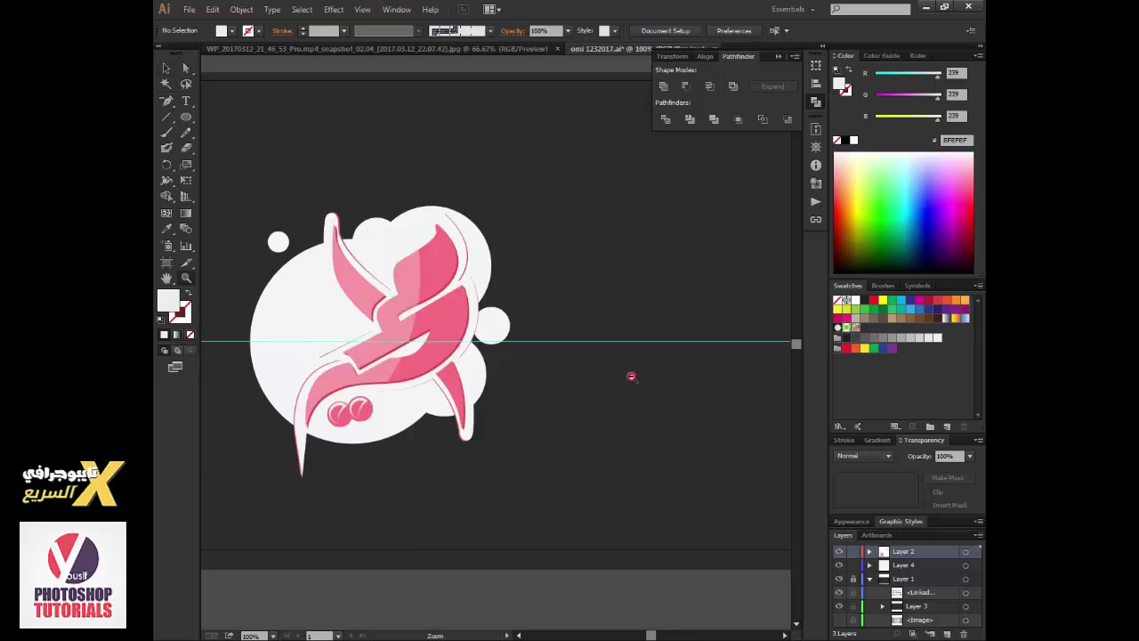
alt+click(631, 376)
drag(445, 373, 532, 369)
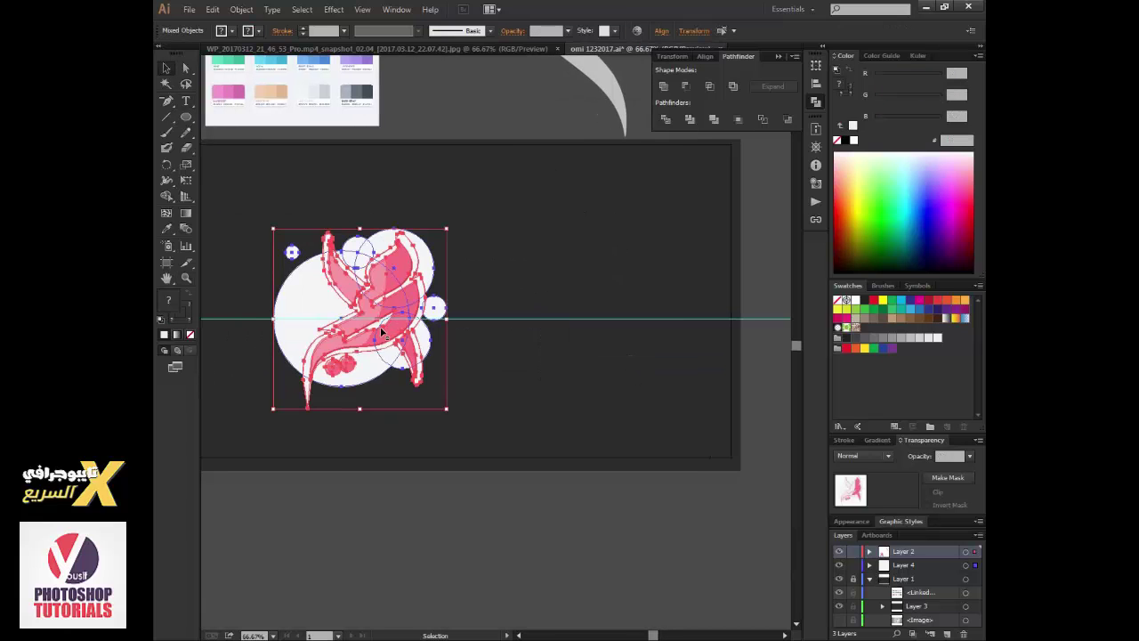
click(646, 341)
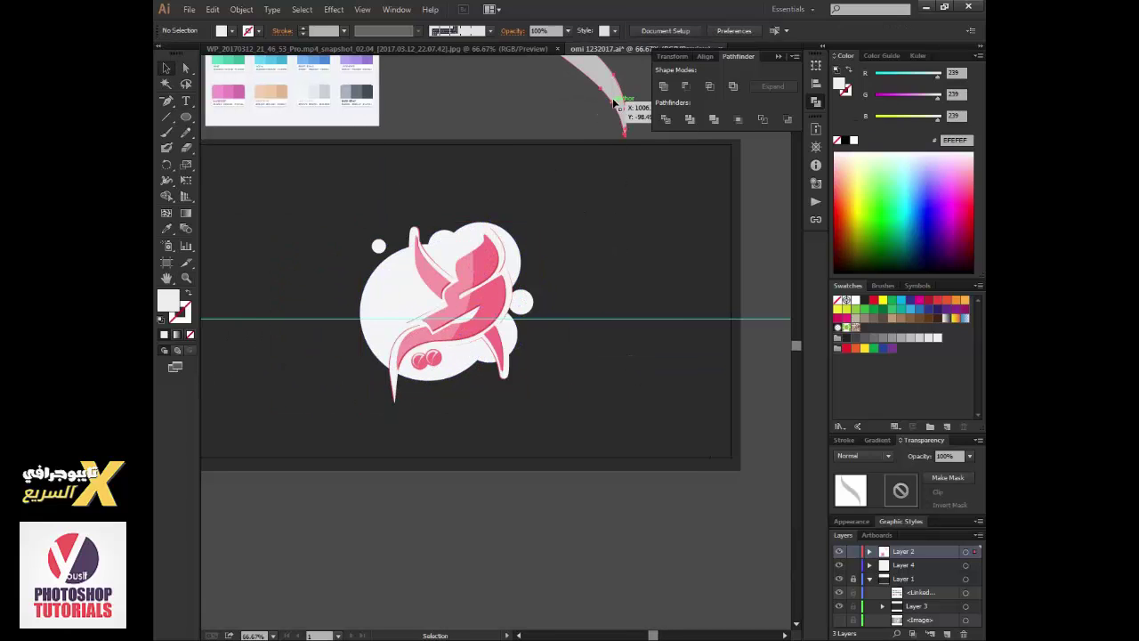